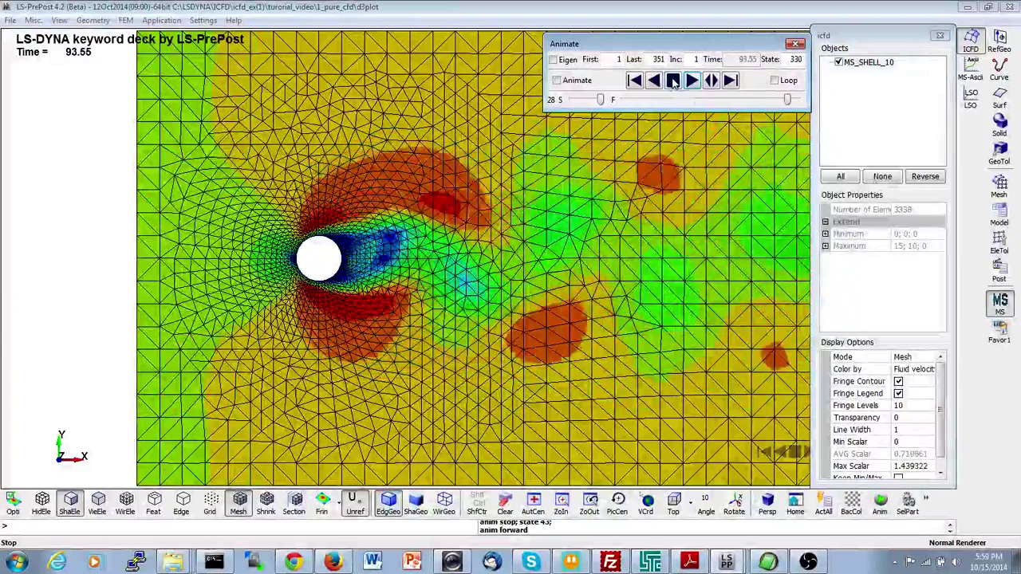
# Step: Stop the pure CFD animation, switch to the 2_pure_struc result and play the cylinder's motion from state 5 to state 253
pyautogui.click(672, 81)
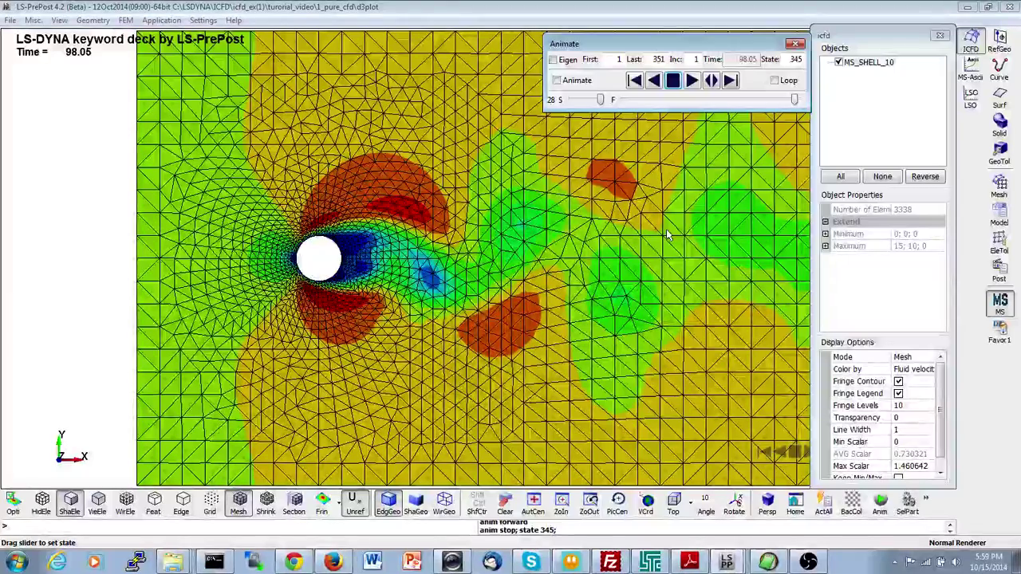
pyautogui.moveTo(727, 562)
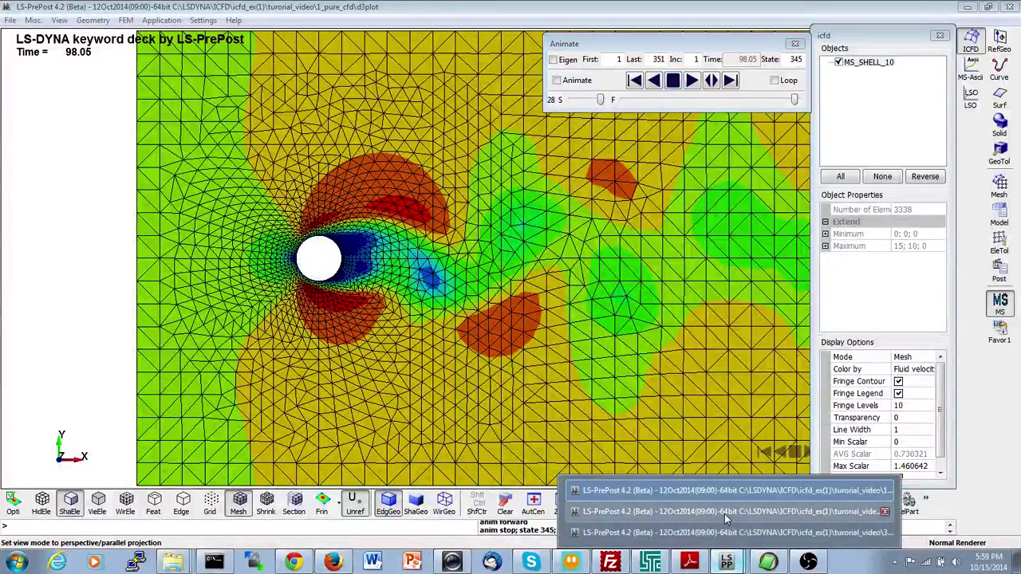
pyautogui.click(724, 514)
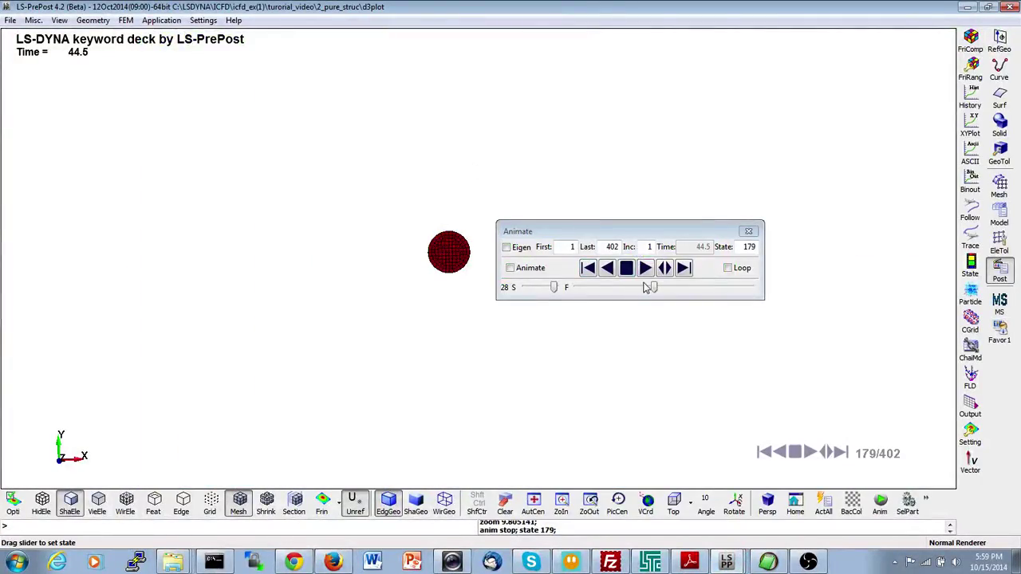
pyautogui.moveTo(653, 287); pyautogui.dragTo(580, 286)
pyautogui.click(645, 269)
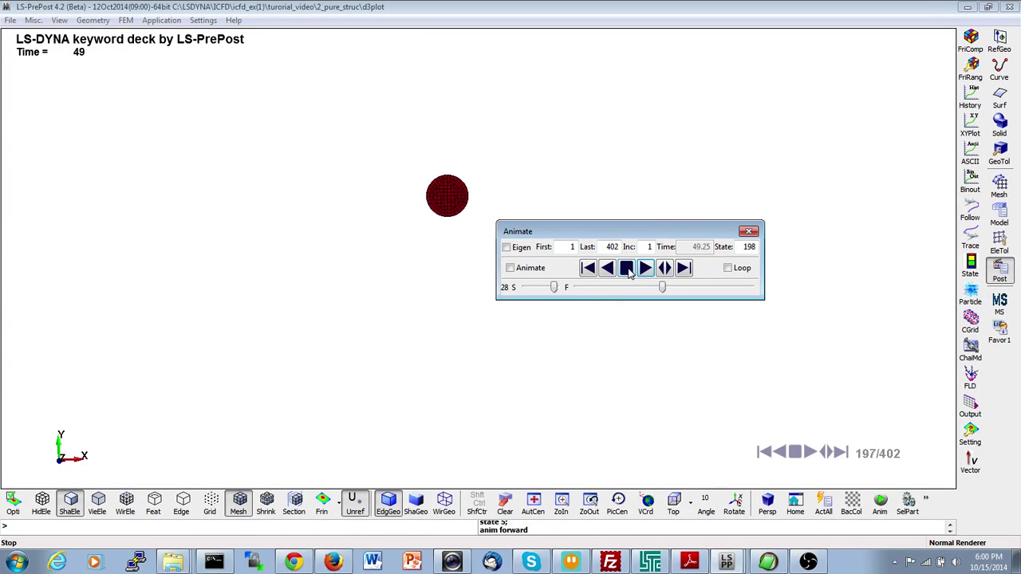
pyautogui.click(628, 269)
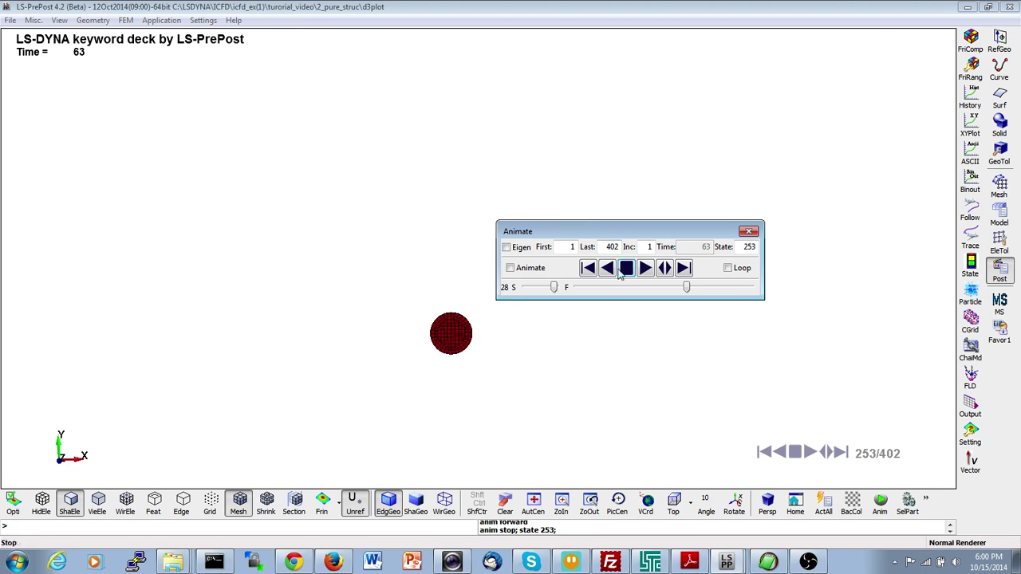
# Step: Switch to EditPad Lite and review the include lines of main_ex10_initial.k
pyautogui.click(768, 562)
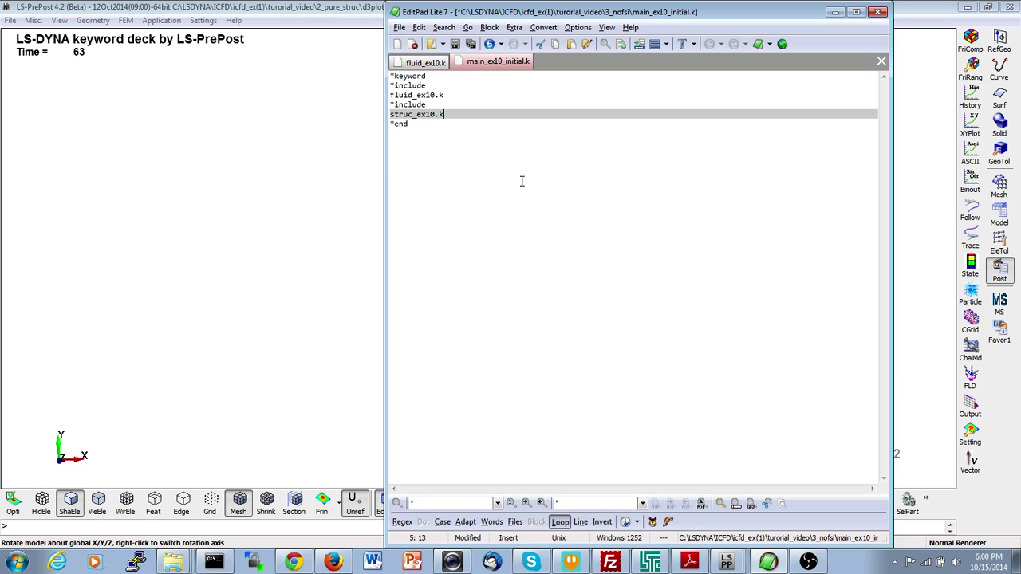
pyautogui.click(722, 558)
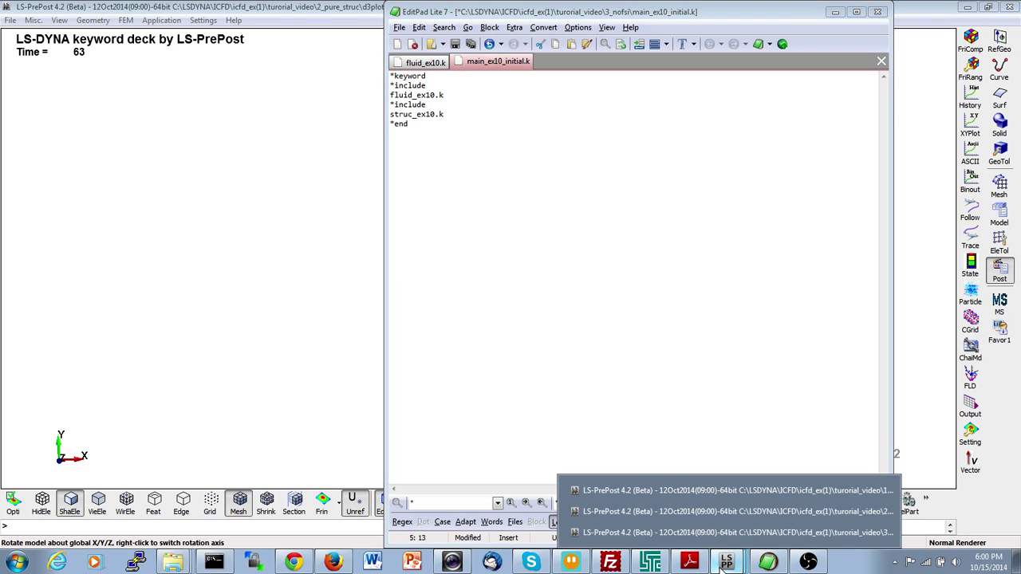
pyautogui.click(452, 124)
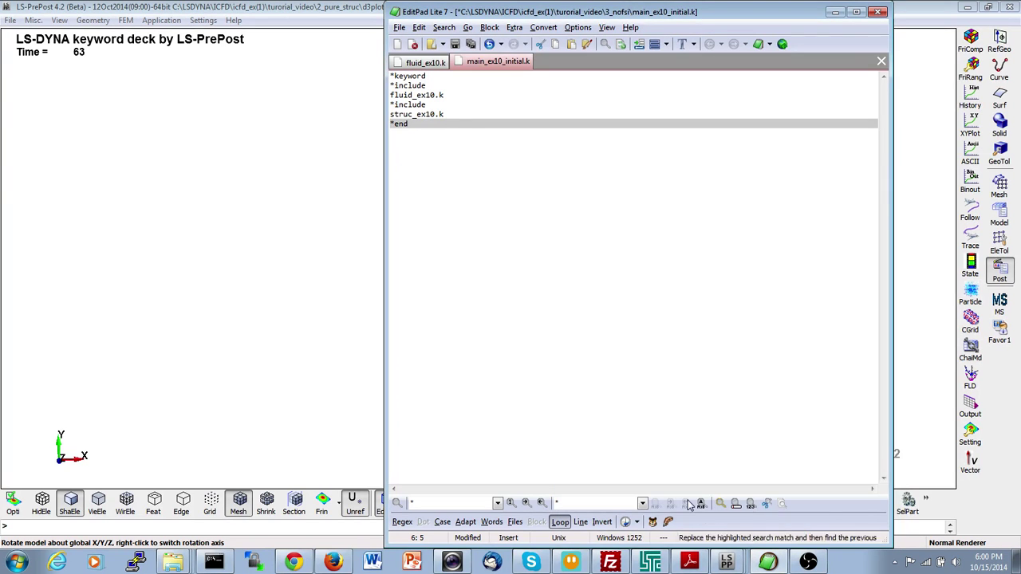
# Step: Switch to the 3_nofsi result in LS-PrePost and play its animation in two runs, pausing at states 36 and 192
pyautogui.click(727, 561)
pyautogui.click(723, 534)
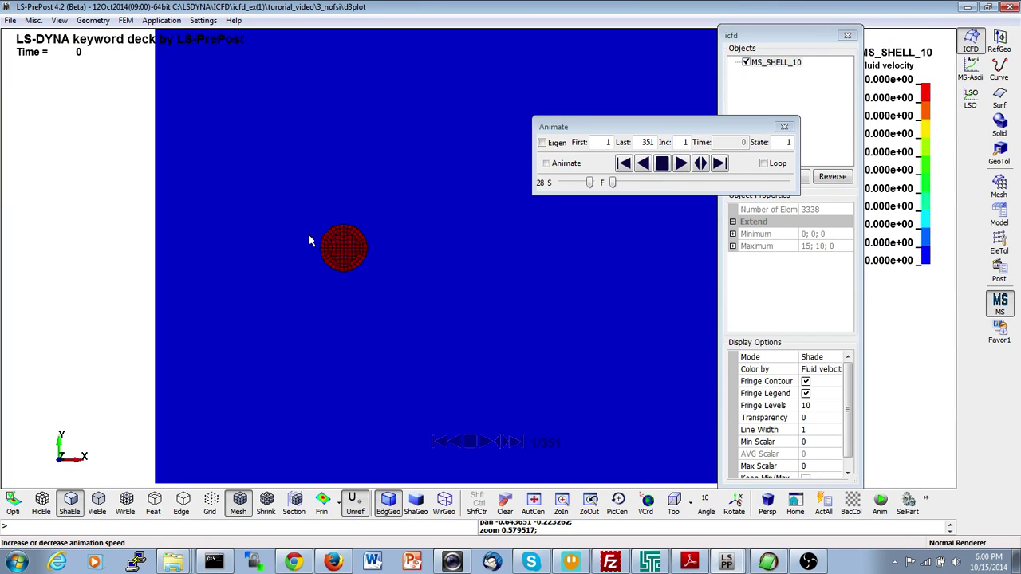
pyautogui.click(681, 163)
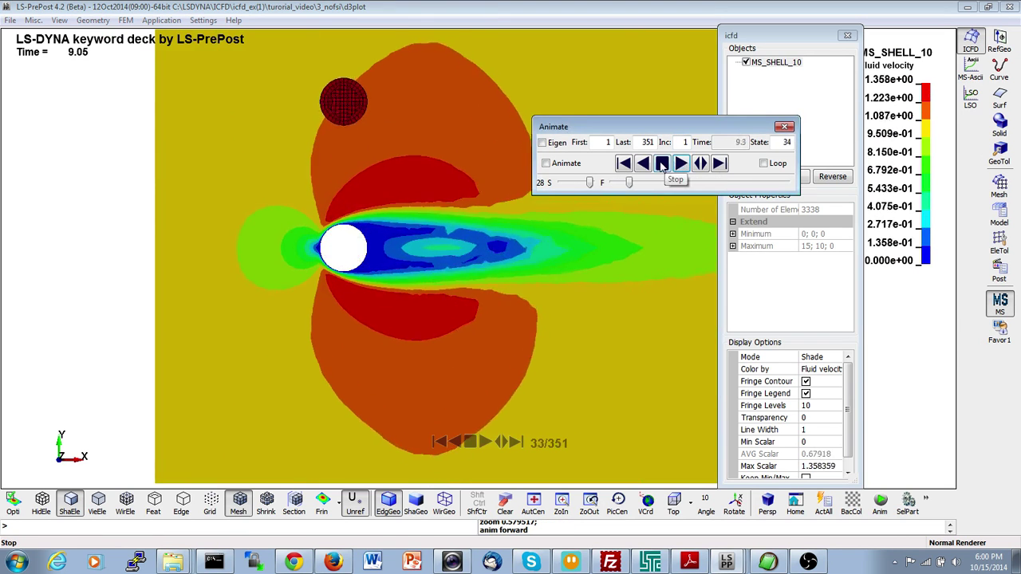
pyautogui.click(662, 163)
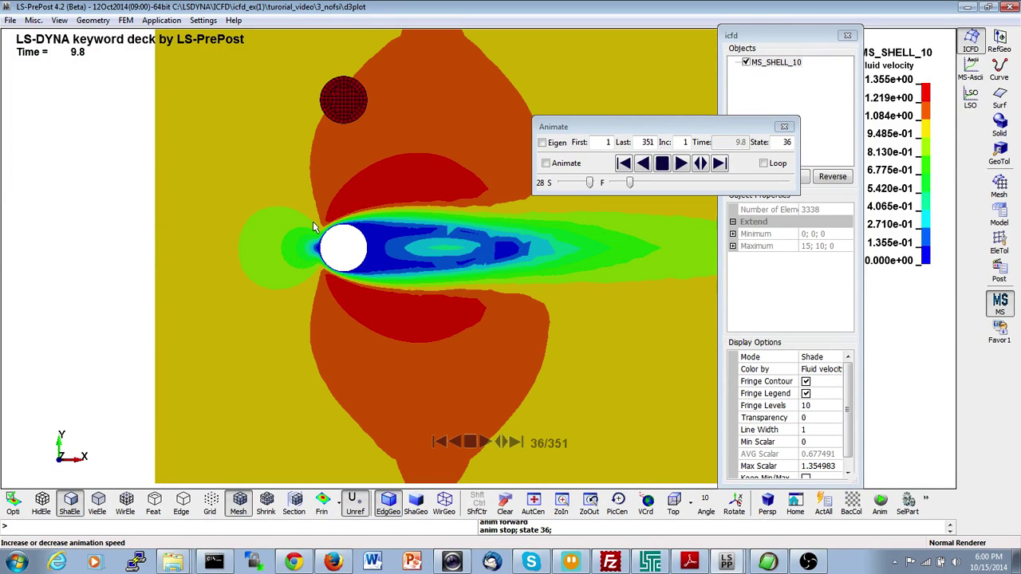
pyautogui.click(680, 163)
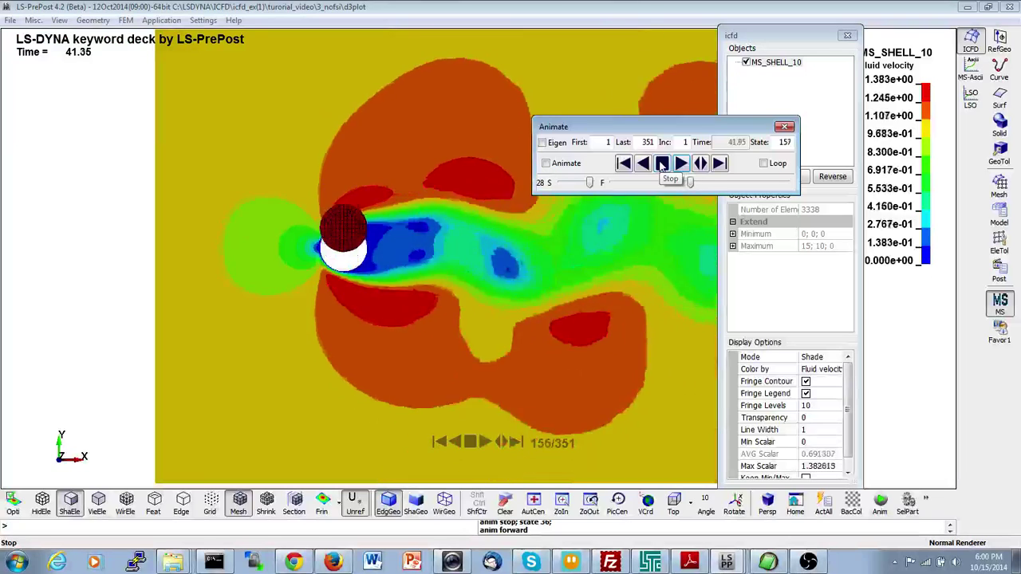
pyautogui.click(661, 163)
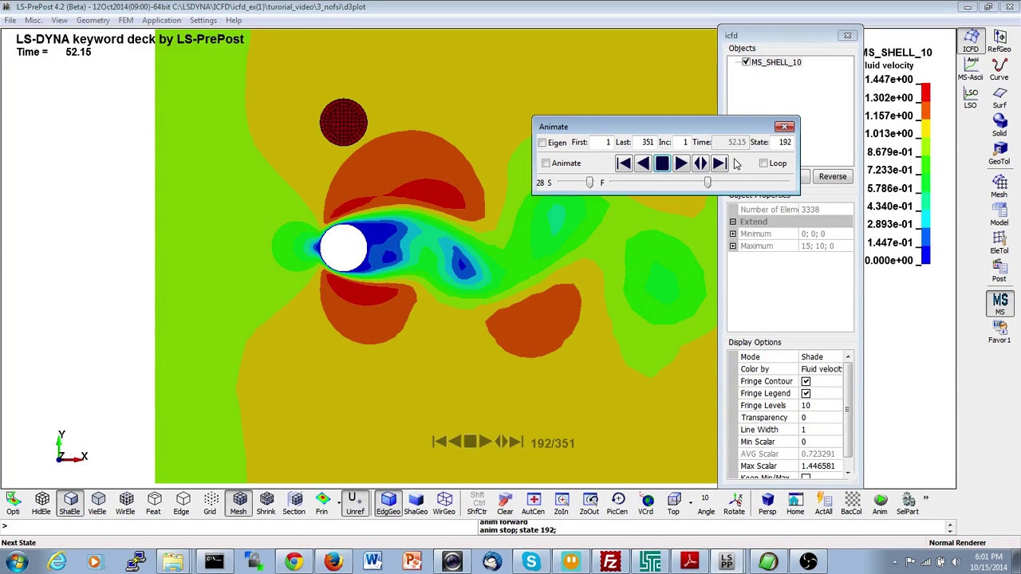
# Step: Switch to main_ex10_initial.k in EditPad Lite and add the keyword *icfd_control_fsi with value 0 below the struc_ex10.k include
pyautogui.click(762, 562)
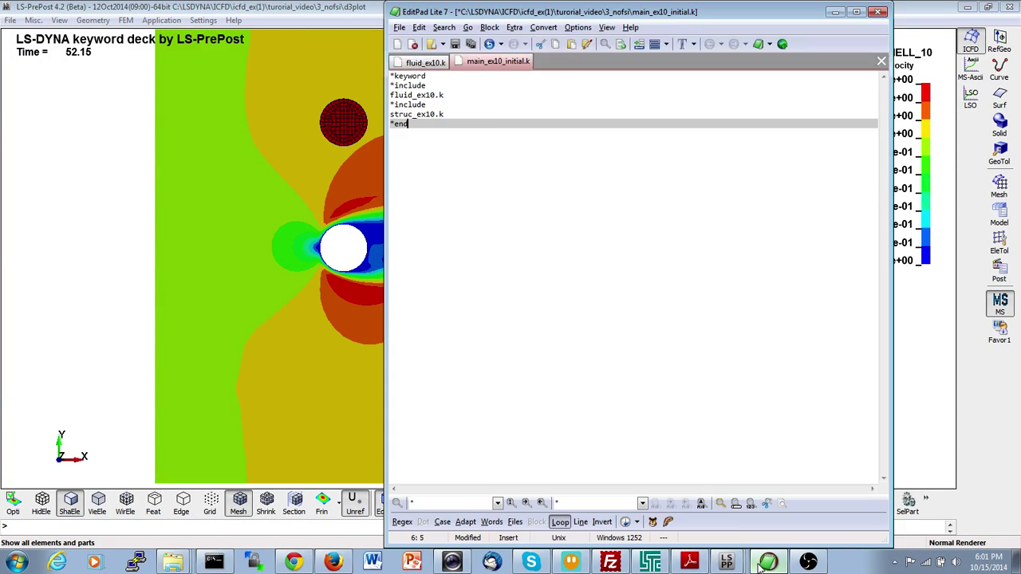
pyautogui.click(473, 116)
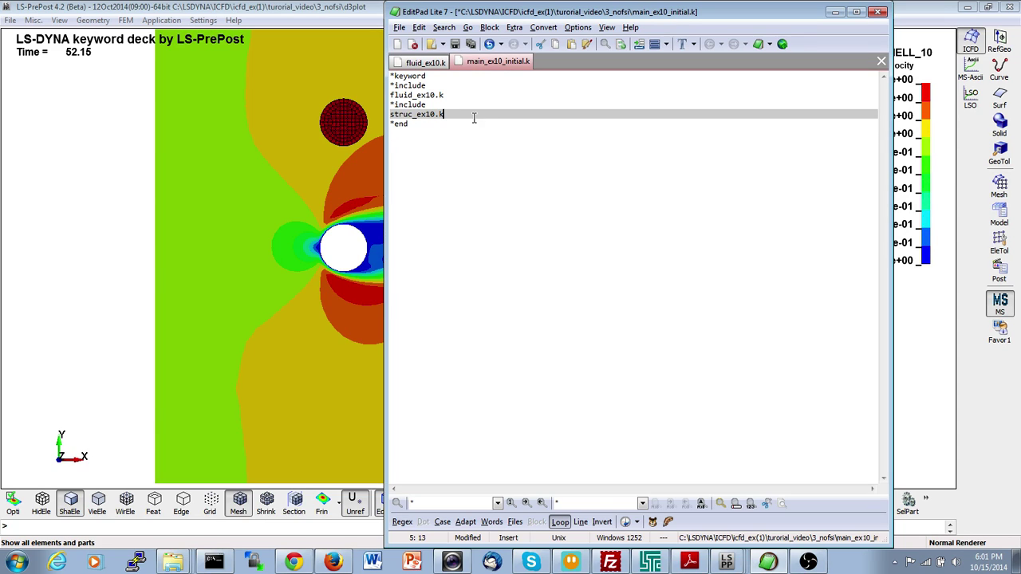
pyautogui.press('Return')
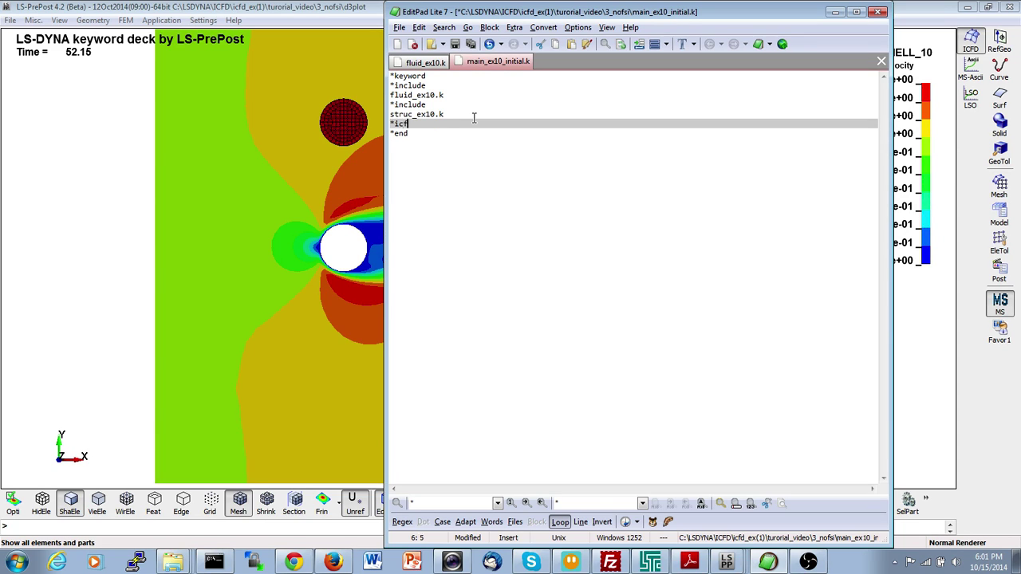
pyautogui.write('*icfd_control_fsi')
pyautogui.press('Return')
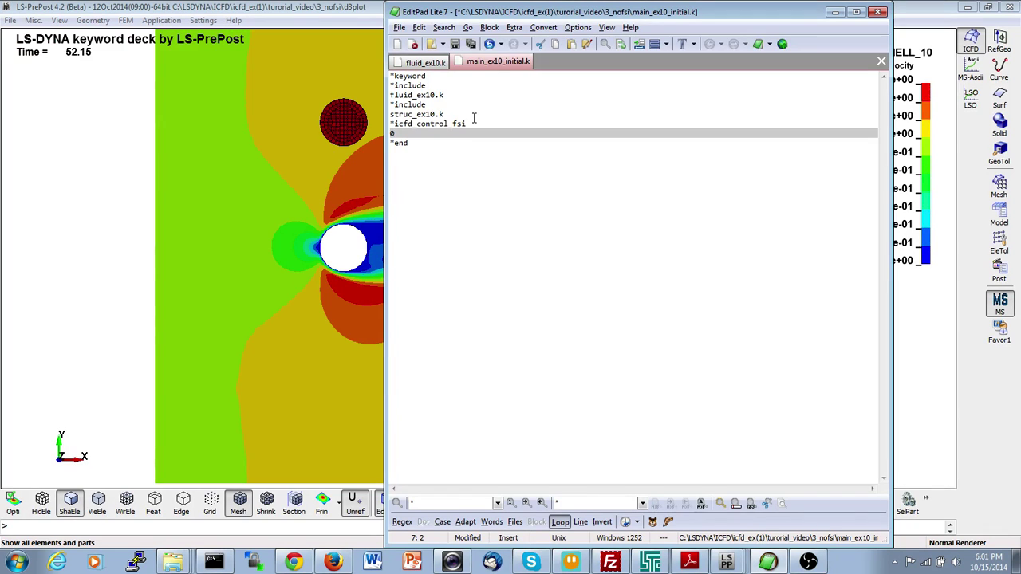
# Step: Add the keyword *icfd_boundary_fsi with value 4 before the *end line
pyautogui.press('Return')
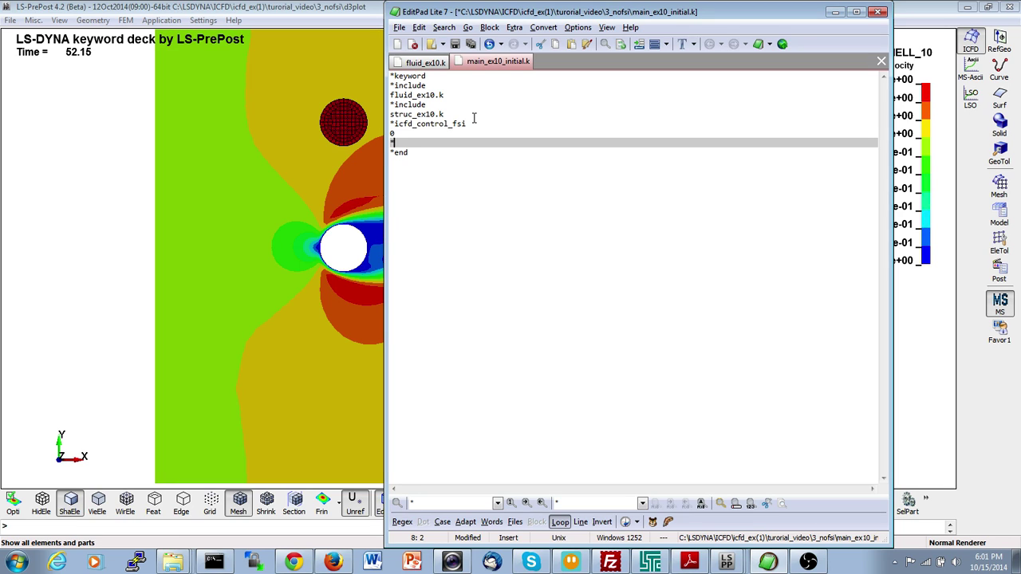
pyautogui.write('*icfd_boundary_fsi')
pyautogui.press('Return')
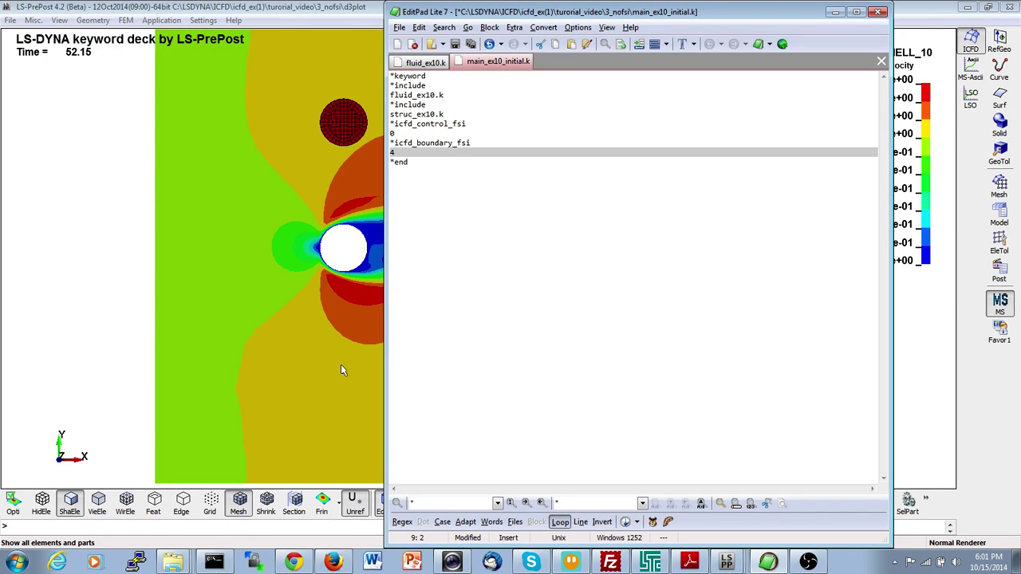
# Step: Browse to the 4_fsi folder inside turorial_video and load its d3plot file into LS-PrePost
pyautogui.click(173, 562)
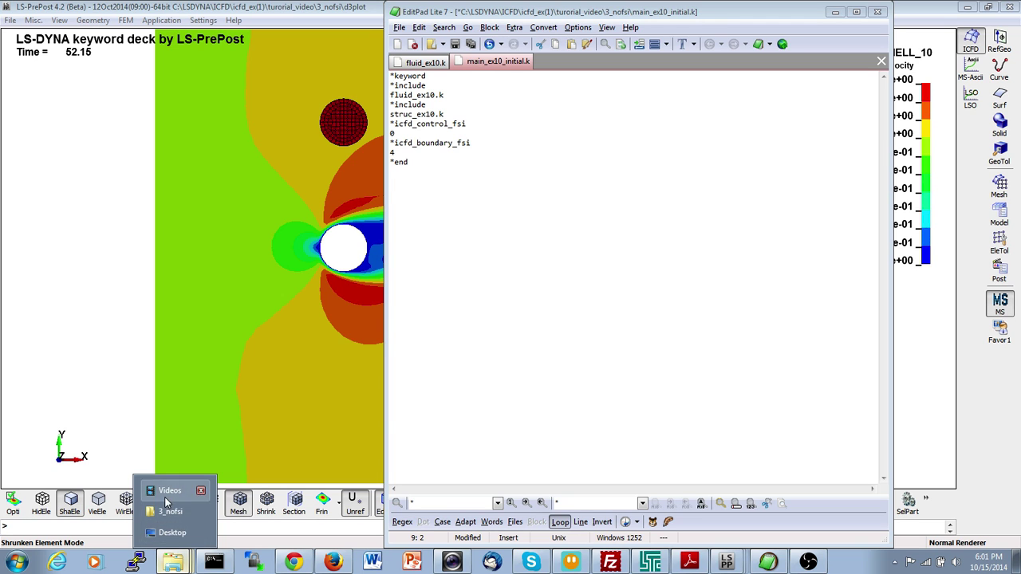
pyautogui.click(168, 512)
pyautogui.click(636, 90)
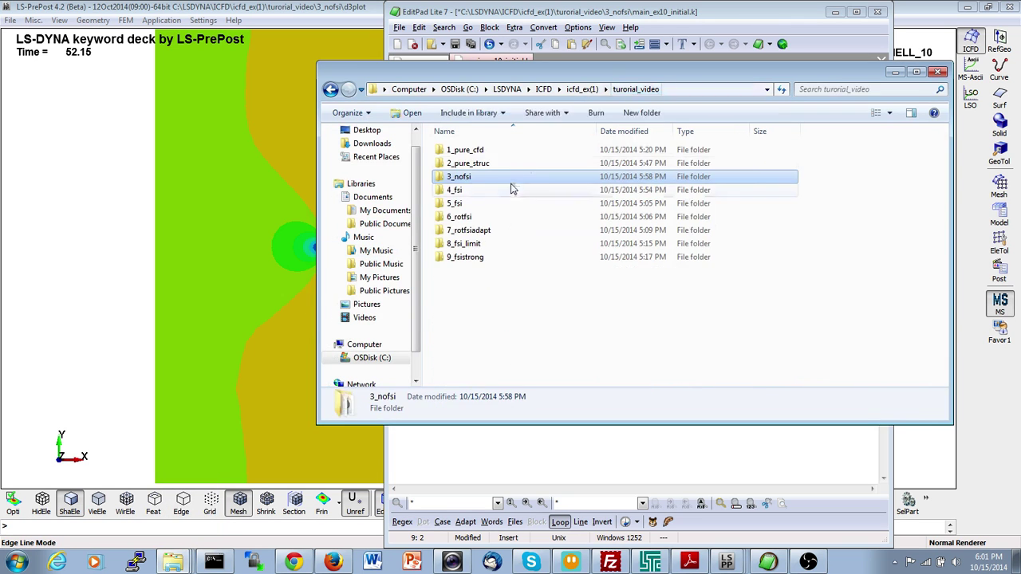
pyautogui.doubleClick(513, 189)
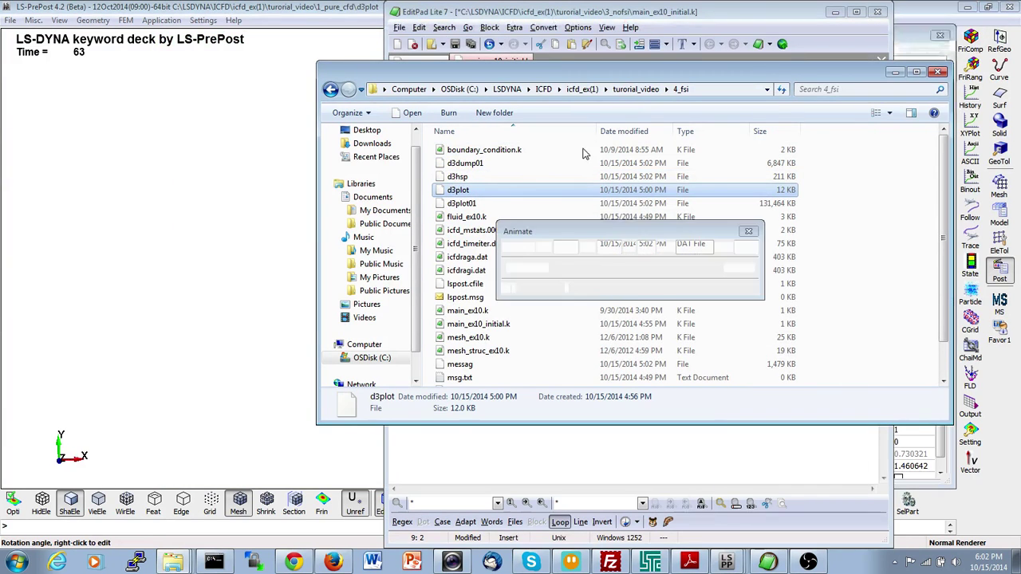
pyautogui.click(966, 6)
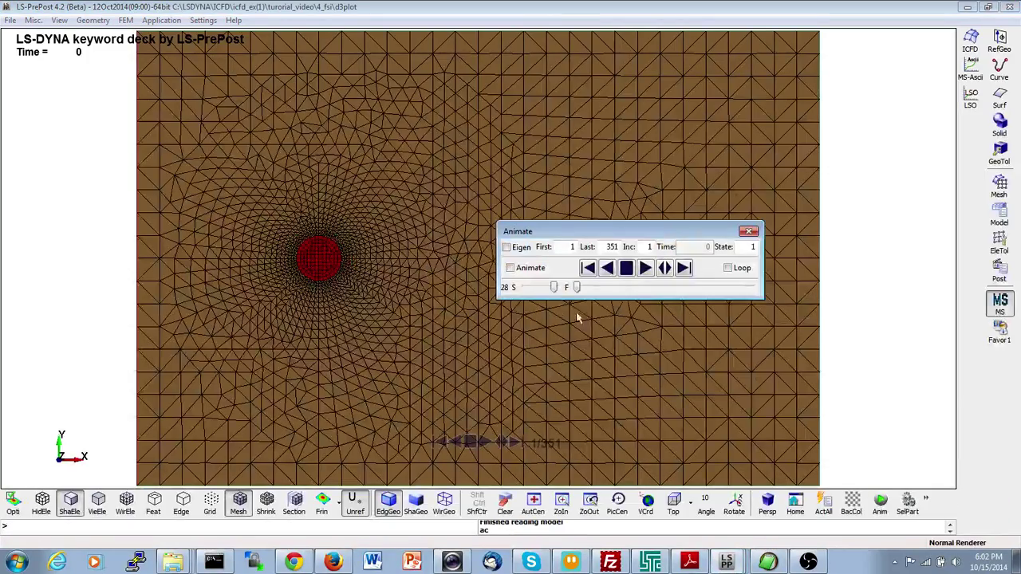
# Step: Play the 4_fsi animation from its first state, pausing at states 47 and 64 to examine the mesh around the moving cylinder
pyautogui.click(644, 268)
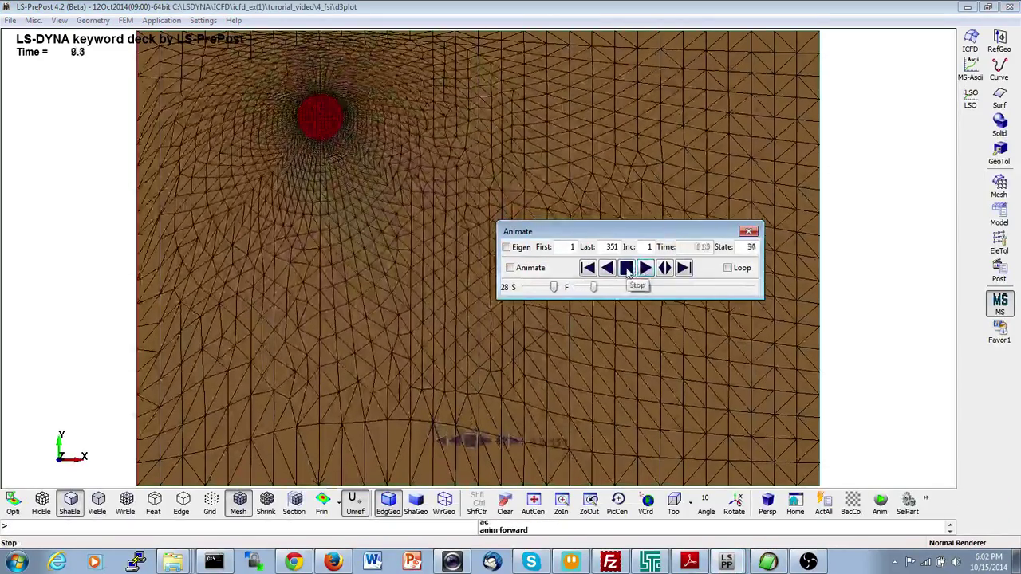
pyautogui.click(626, 272)
pyautogui.keyDown('ctrl'); pyautogui.moveTo(269, 187); pyautogui.dragTo(327, 205, button='middle'); pyautogui.keyUp('ctrl')
pyautogui.moveTo(327, 205)
pyautogui.keyDown('ctrl'); pyautogui.mouseDown(button='right')
pyautogui.moveTo(409, 256)
pyautogui.moveTo(368, 264)
pyautogui.mouseUp(button='right'); pyautogui.keyUp('ctrl')
pyautogui.keyDown('ctrl'); pyautogui.moveTo(368, 263); pyautogui.dragTo(484, 321, button='middle'); pyautogui.keyUp('ctrl')
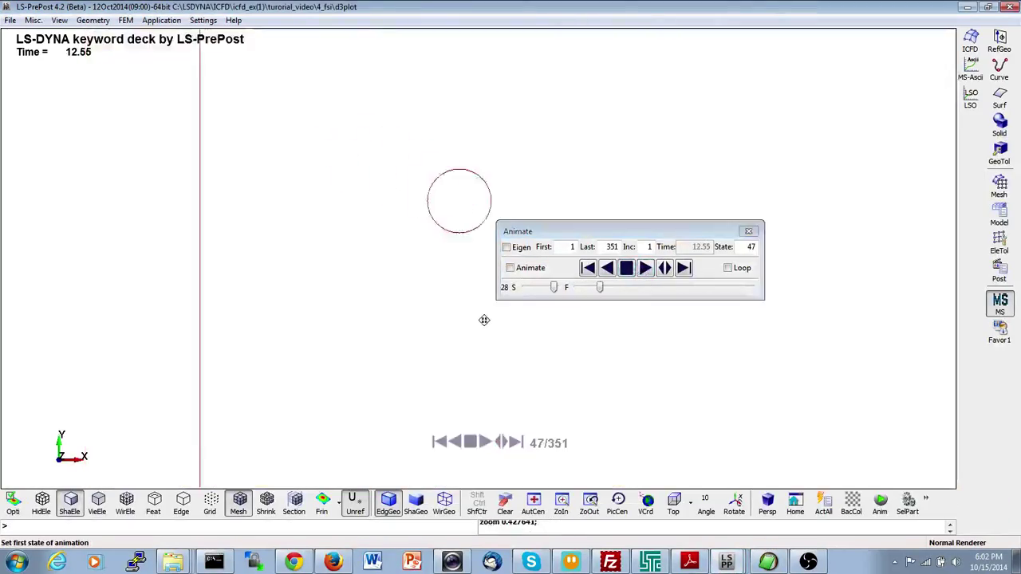
pyautogui.click(644, 268)
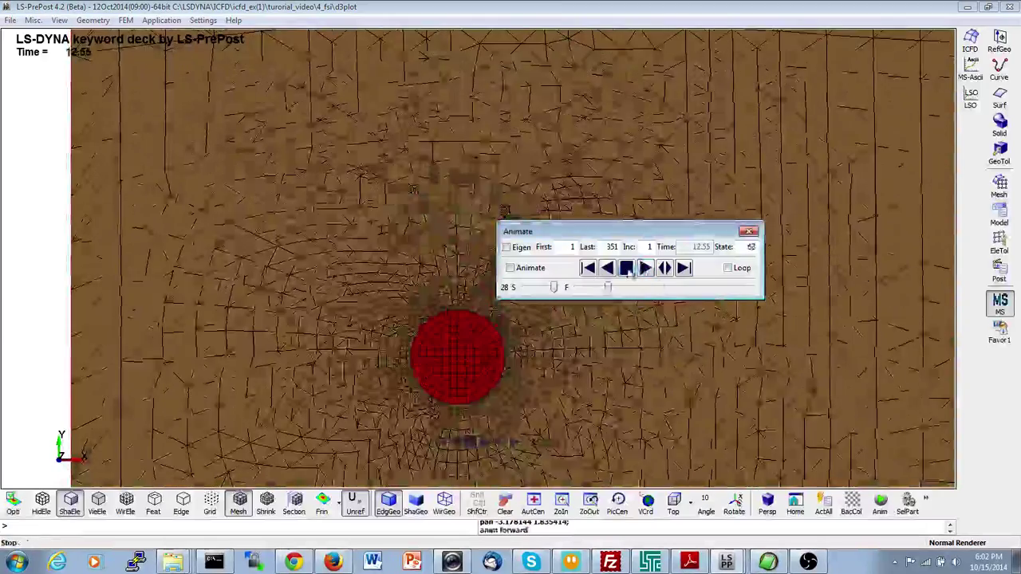
pyautogui.click(629, 271)
pyautogui.keyDown('shift'); pyautogui.moveTo(581, 392); pyautogui.dragTo(550, 300, button='middle'); pyautogui.keyUp('shift')
pyautogui.moveTo(604, 399)
pyautogui.keyDown('shift'); pyautogui.mouseDown(button='right')
pyautogui.moveTo(645, 378)
pyautogui.moveTo(615, 298)
pyautogui.mouseUp(button='right'); pyautogui.keyUp('shift')
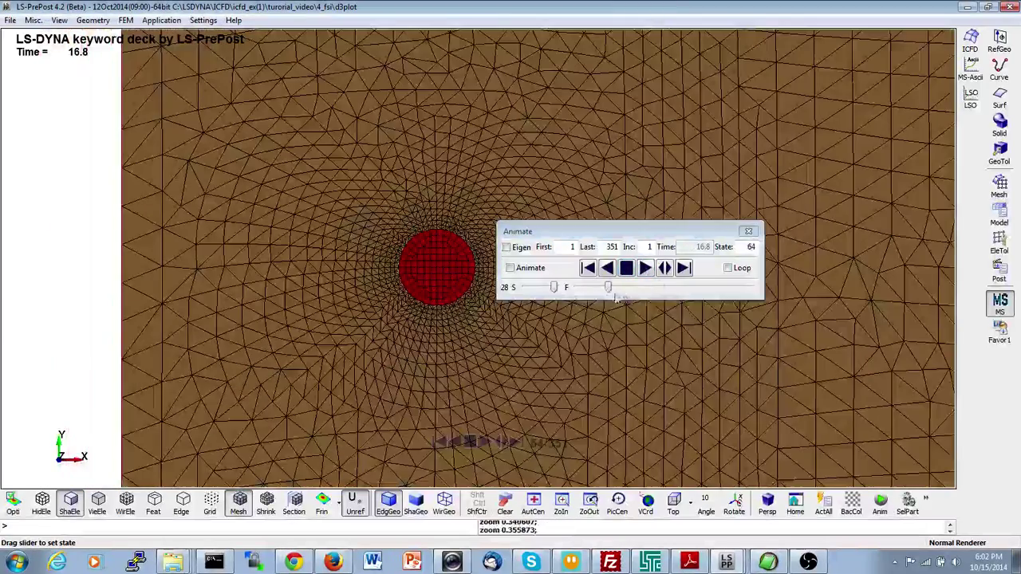
# Step: Continue the animation in short runs to state 106, examining how the whole fluid mesh deforms with the cylinder
pyautogui.click(643, 276)
pyautogui.click(627, 273)
pyautogui.keyDown('ctrl'); pyautogui.moveTo(627, 367); pyautogui.dragTo(523, 289, button='right'); pyautogui.keyUp('ctrl')
pyautogui.keyDown('ctrl'); pyautogui.moveTo(595, 428); pyautogui.dragTo(558, 331, button='middle'); pyautogui.keyUp('ctrl')
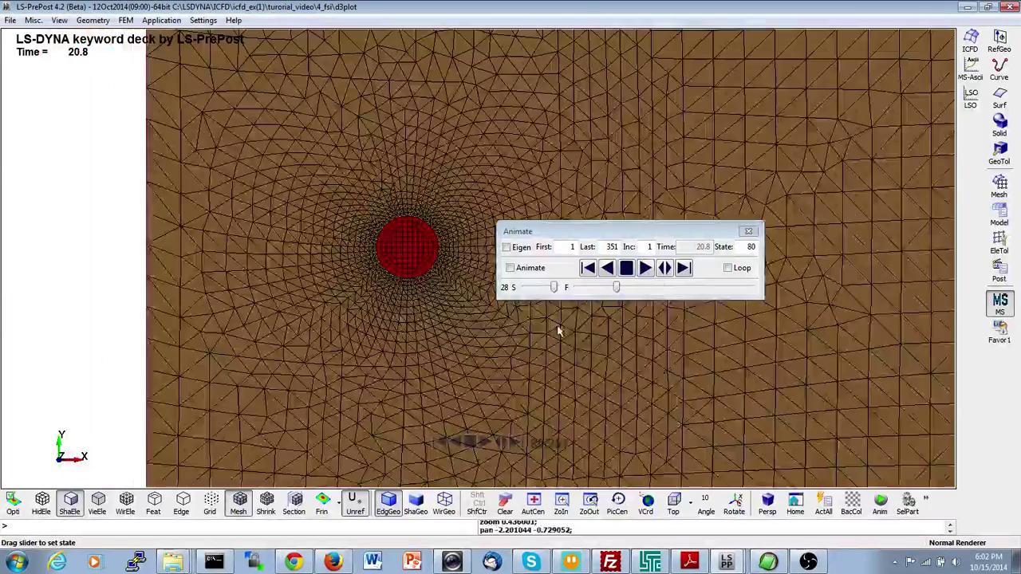
pyautogui.keyDown('ctrl'); pyautogui.moveTo(640, 424); pyautogui.dragTo(526, 339, button='right'); pyautogui.keyUp('ctrl')
pyautogui.keyDown('ctrl'); pyautogui.moveTo(485, 346); pyautogui.dragTo(442, 358, button='middle'); pyautogui.keyUp('ctrl')
pyautogui.keyDown('ctrl'); pyautogui.moveTo(442, 327); pyautogui.dragTo(446, 337, button='middle'); pyautogui.keyUp('ctrl')
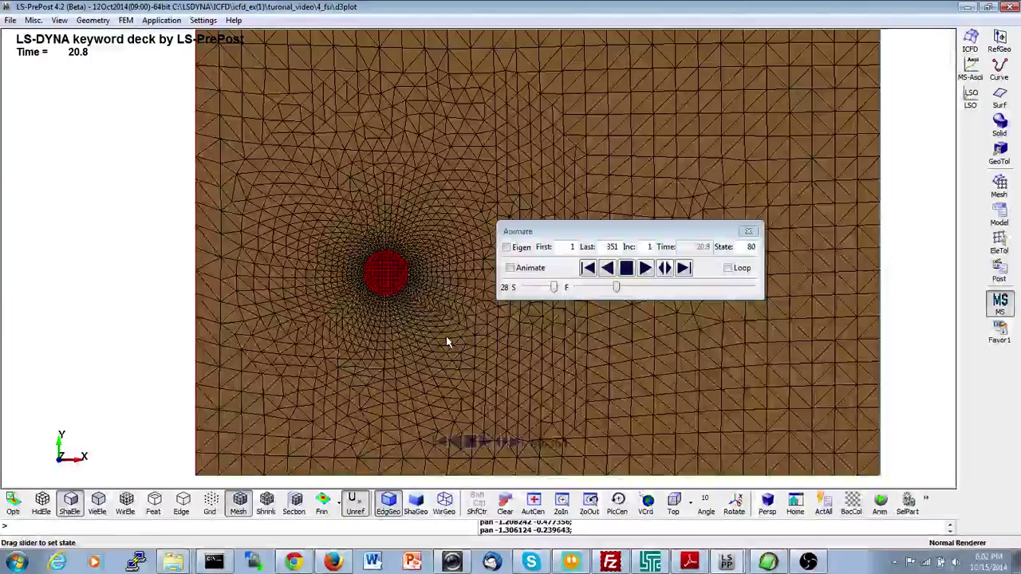
pyautogui.click(644, 271)
pyautogui.click(627, 268)
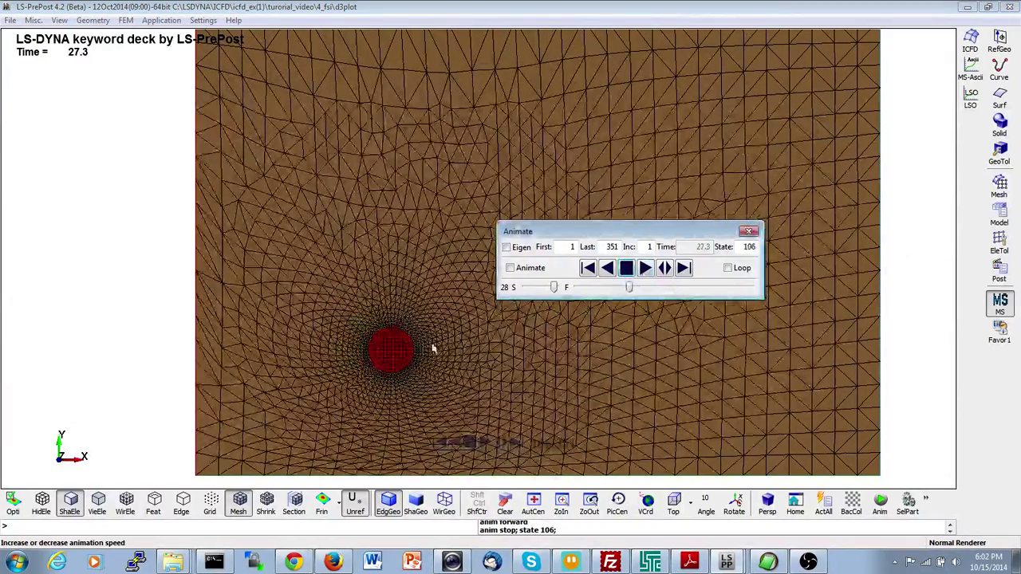
# Step: Color MS_SHELL_10 by fluid velocity in the ICFD display options and set its display mode to Mesh
pyautogui.click(970, 41)
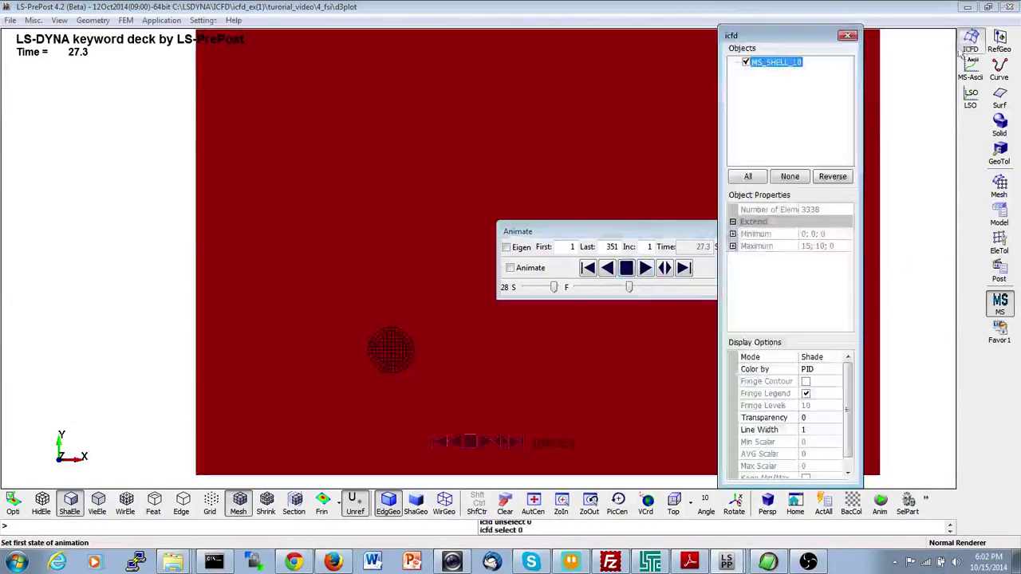
pyautogui.click(811, 360)
pyautogui.click(811, 360)
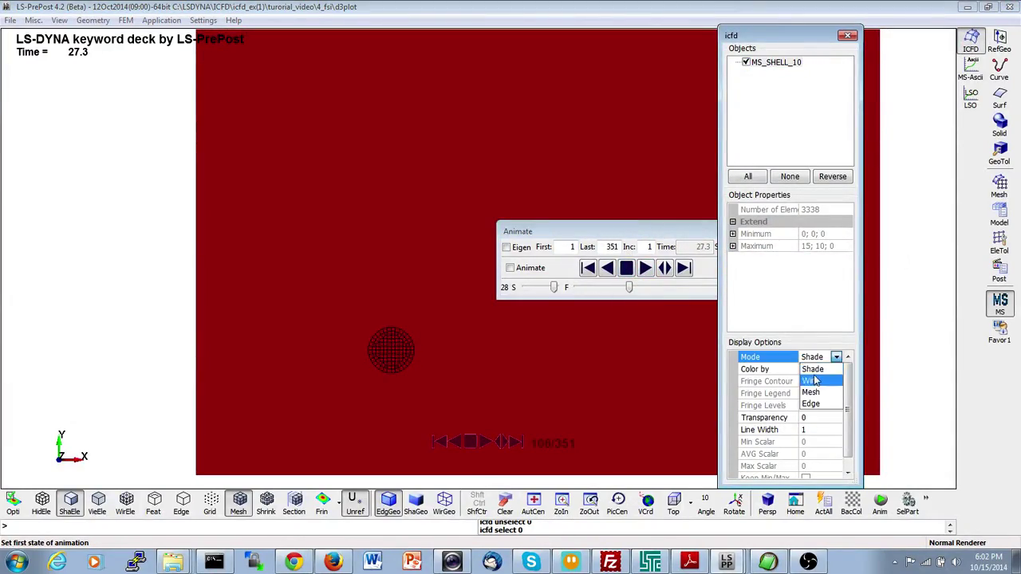
pyautogui.click(813, 368)
pyautogui.click(815, 371)
pyautogui.click(817, 372)
pyautogui.click(818, 383)
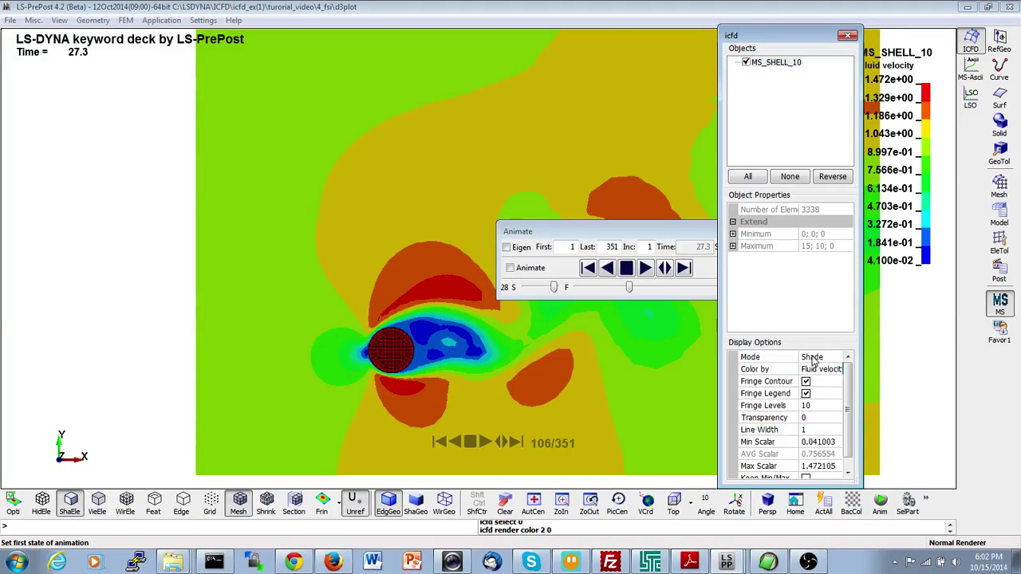
pyautogui.click(814, 358)
pyautogui.click(811, 392)
# Step: Play the fluid velocity animation to state 256 and move the Animate dialog away from the cylinder's wake
pyautogui.click(644, 268)
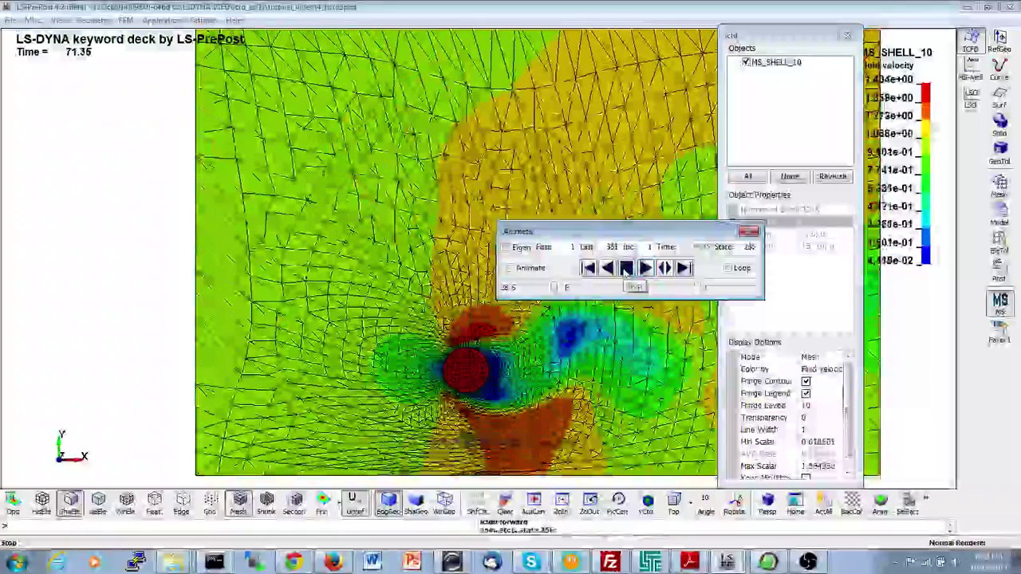
pyautogui.moveTo(558, 231); pyautogui.dragTo(698, 148)
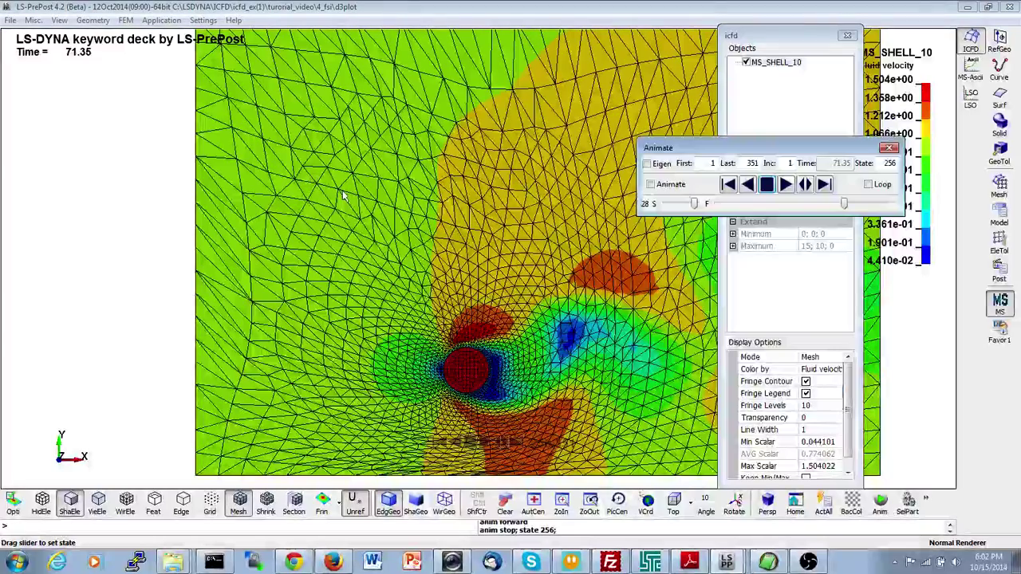
# Step: Switch to the file explorer and open the 5_fsi case folder inside turorial_video
pyautogui.click(173, 563)
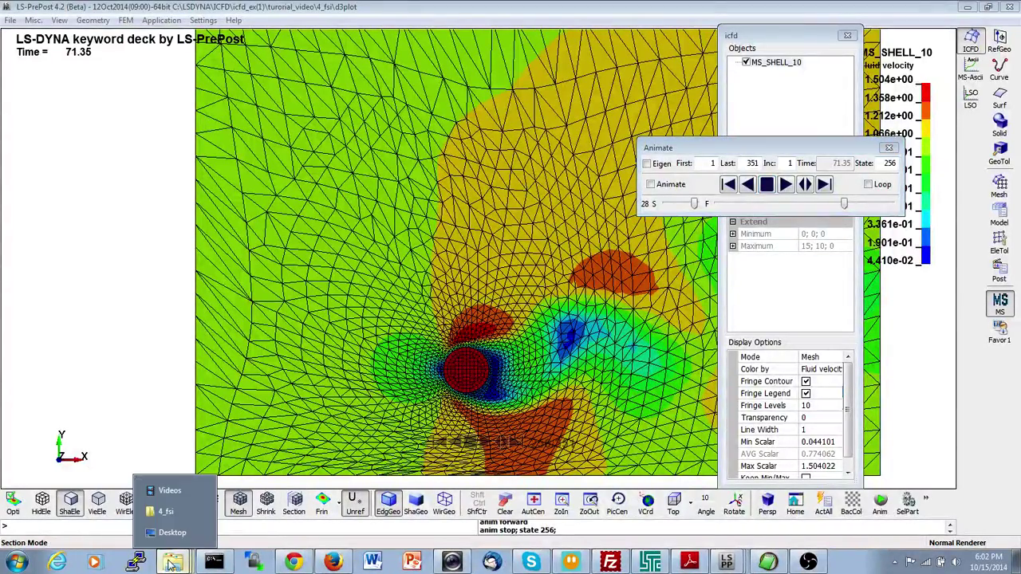
pyautogui.click(167, 512)
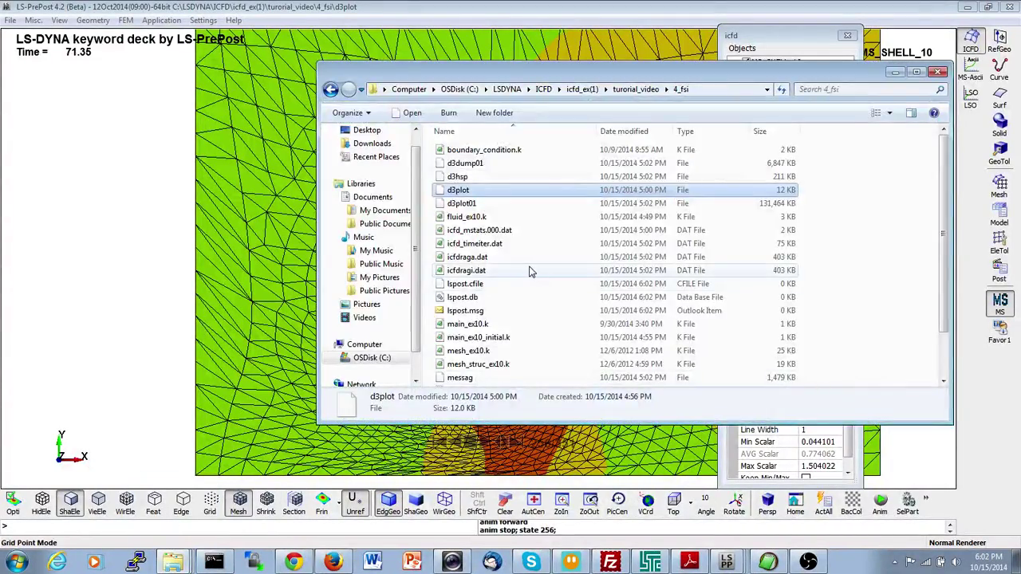
pyautogui.click(636, 88)
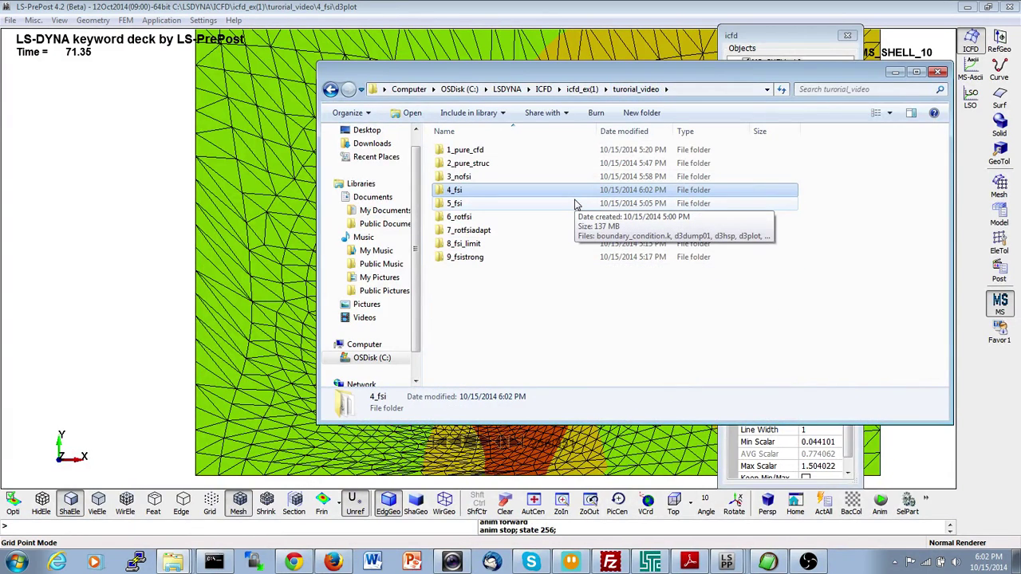
pyautogui.doubleClick(576, 205)
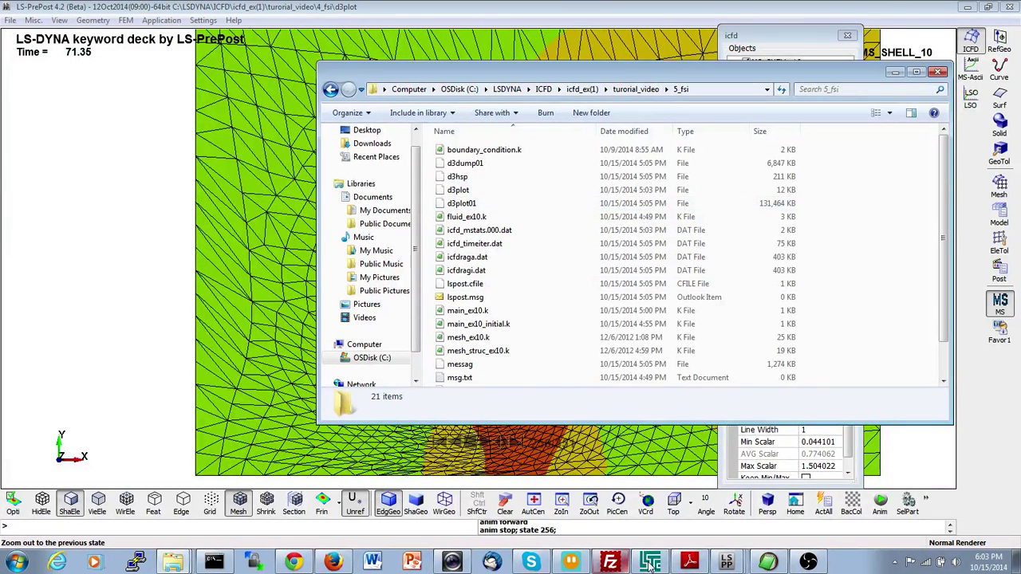
# Step: Switch to EditPad and set the *icfd_control_fsi value to 1 in main_ex10_initial.k
pyautogui.click(767, 561)
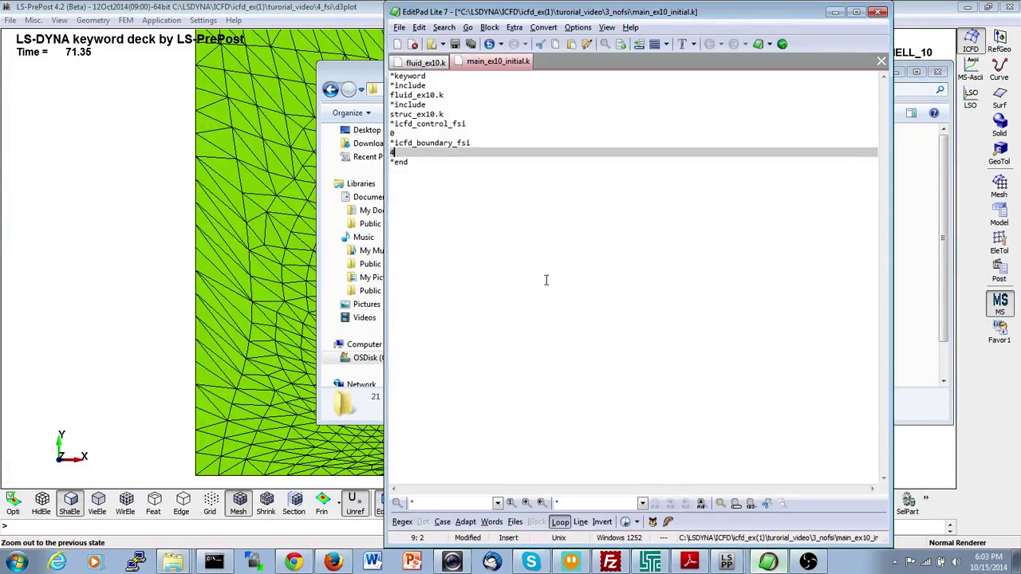
pyautogui.click(390, 133)
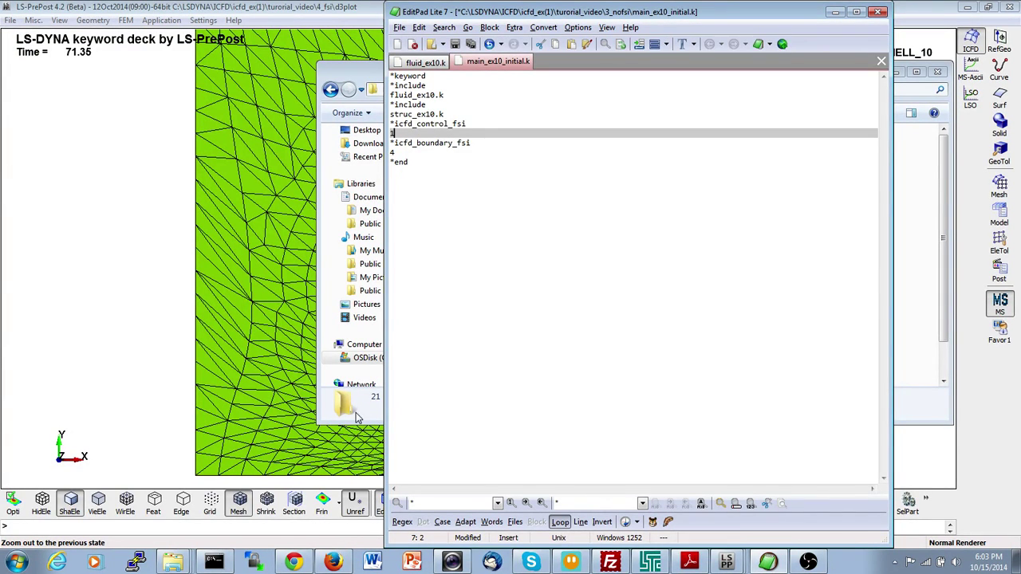
# Step: Close the 4_fsi results and load the d3plot file from the 5_fsi folder into LS-PrePost
pyautogui.click(1015, 8)
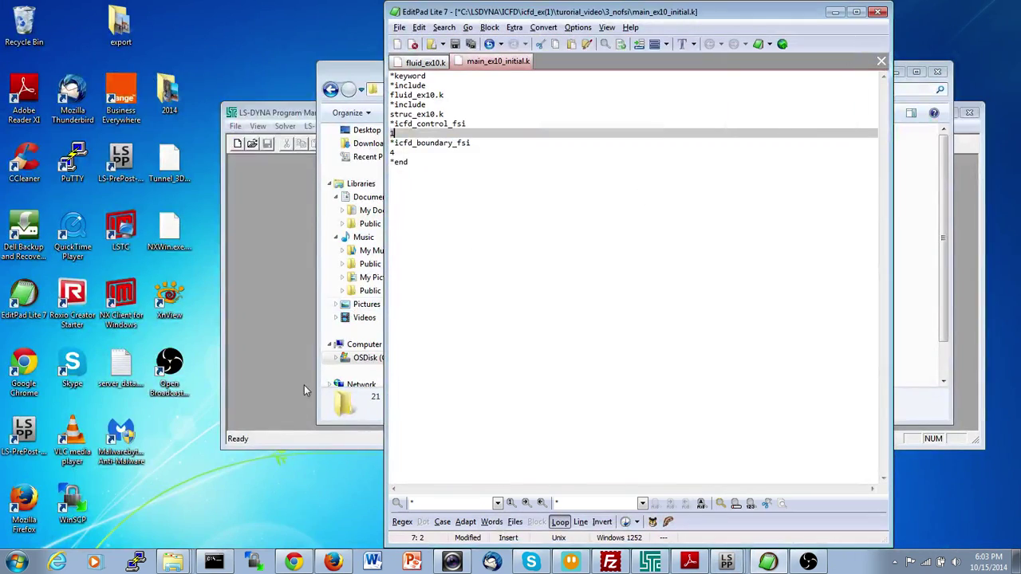
pyautogui.click(342, 83)
pyautogui.click(636, 88)
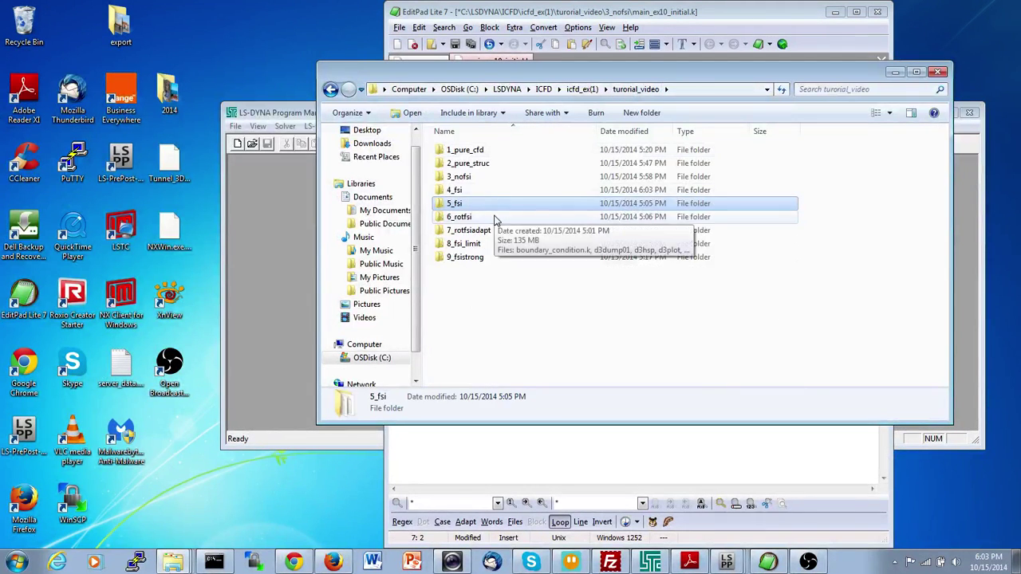
pyautogui.doubleClick(466, 217)
pyautogui.press('BackSpace')
pyautogui.doubleClick(455, 203)
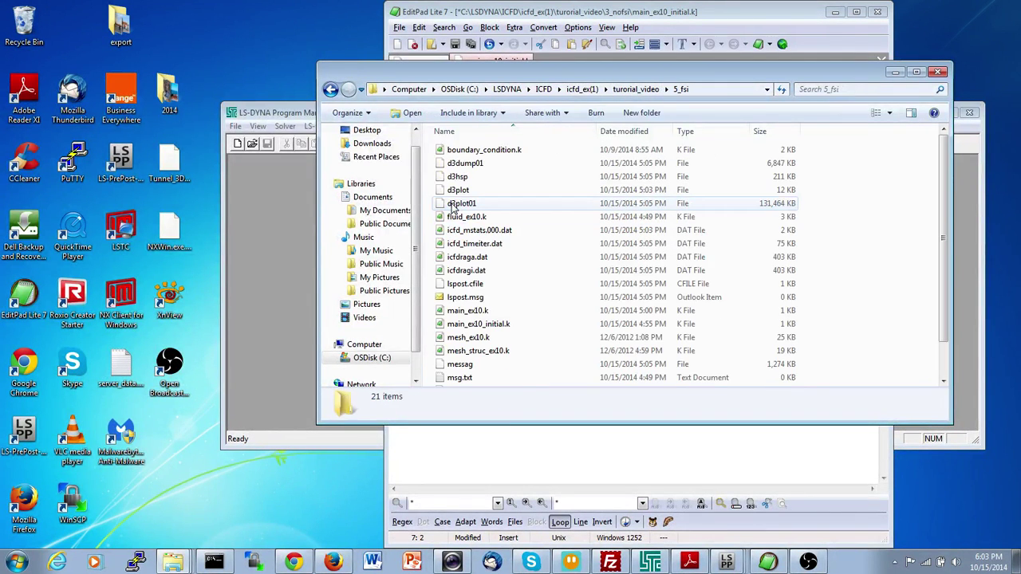
pyautogui.click(462, 191)
pyautogui.moveTo(263, 316); pyautogui.dragTo(30, 427)
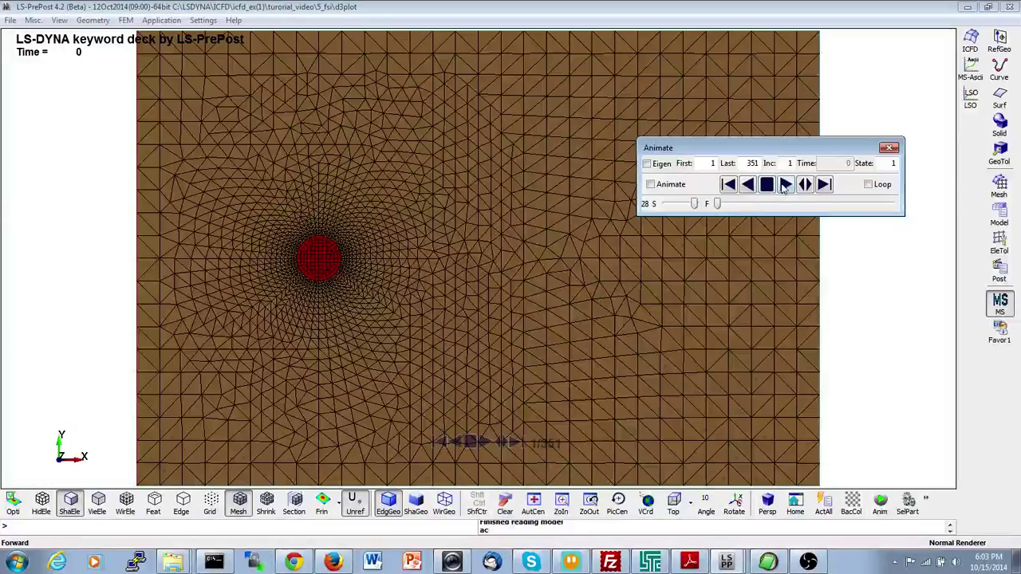
# Step: Play the 5_fsi mesh animation from the first state and stop it at state 111
pyautogui.click(784, 185)
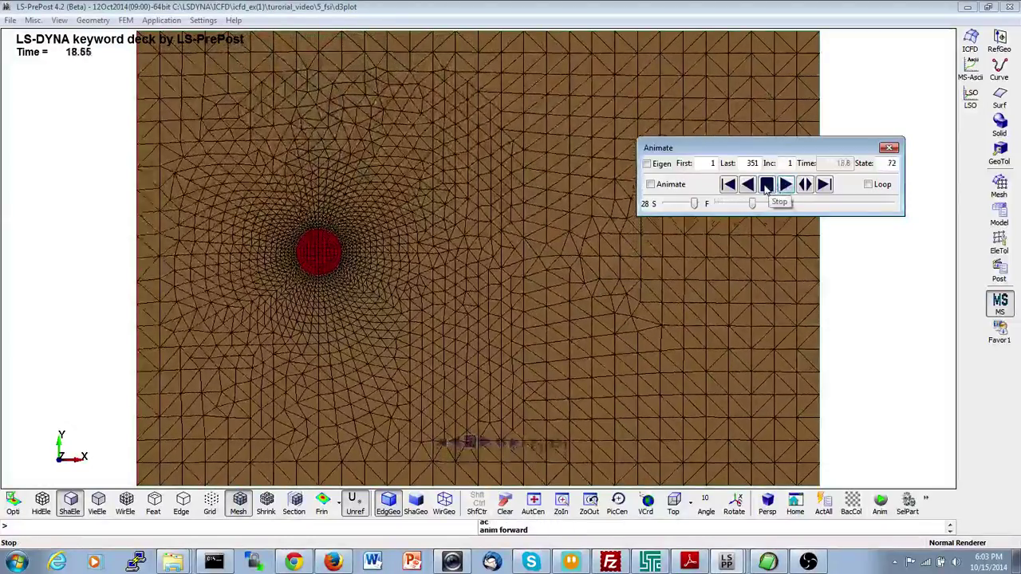
pyautogui.click(765, 185)
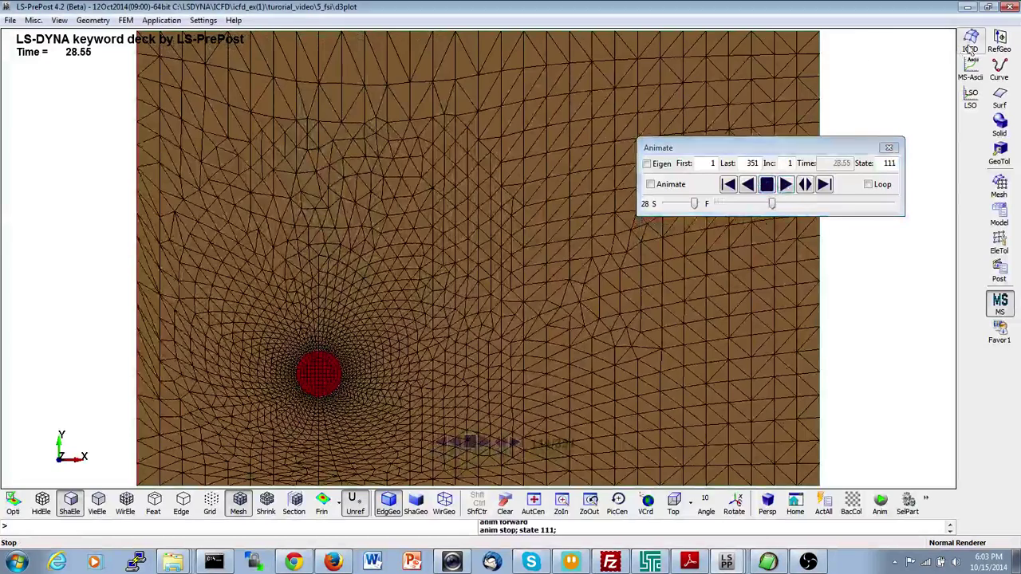
# Step: Color the MS_SHELL_10 fluid mesh by fluid velocity in the ICFD display options
pyautogui.click(970, 40)
pyautogui.click(787, 369)
pyautogui.click(809, 369)
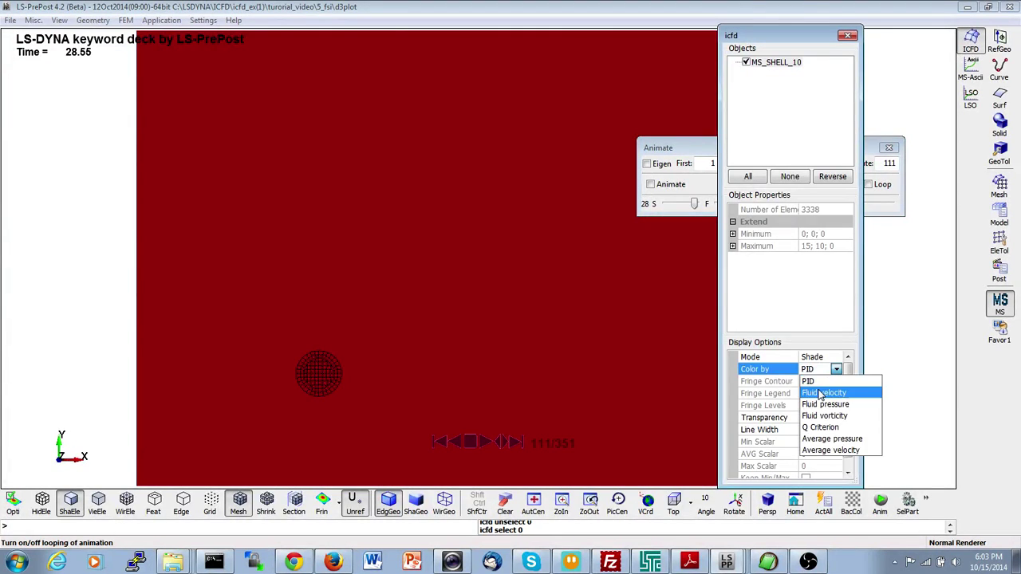
pyautogui.click(830, 391)
# Step: Play the fluid velocity animation to state 259, jump to state 332 and continue to the last state
pyautogui.click(678, 148)
pyautogui.click(785, 184)
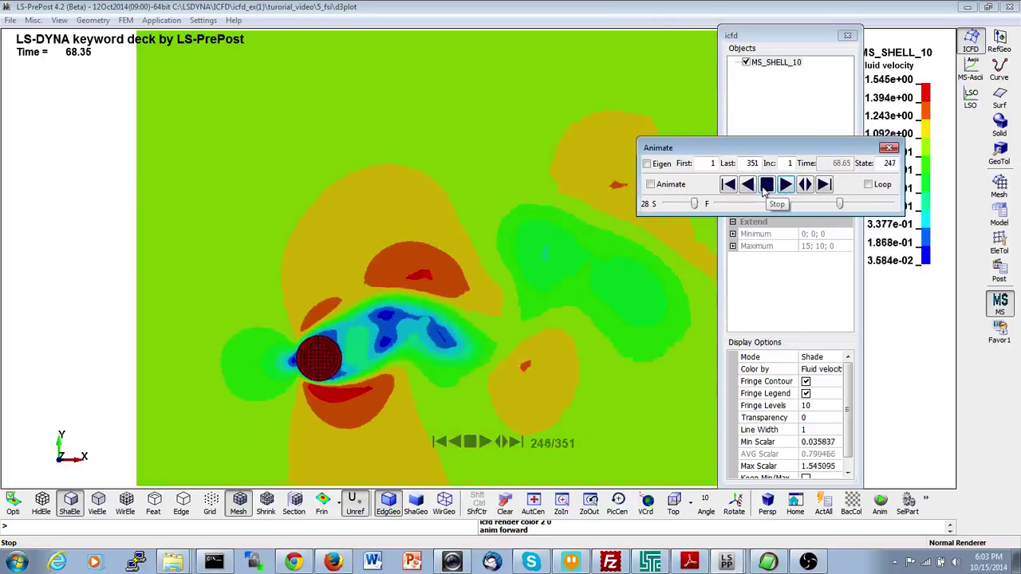
pyautogui.click(765, 186)
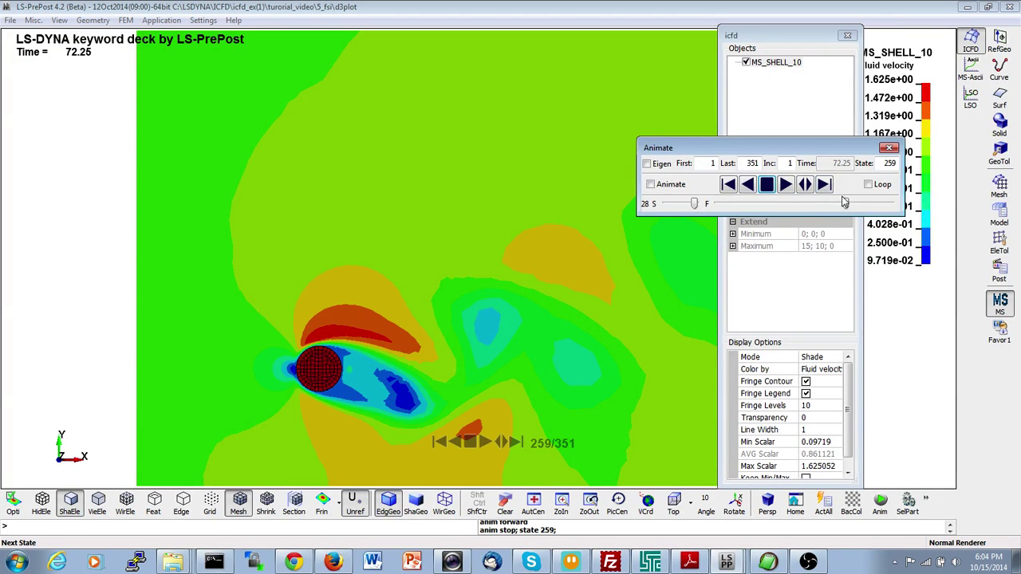
pyautogui.moveTo(845, 203); pyautogui.dragTo(882, 204)
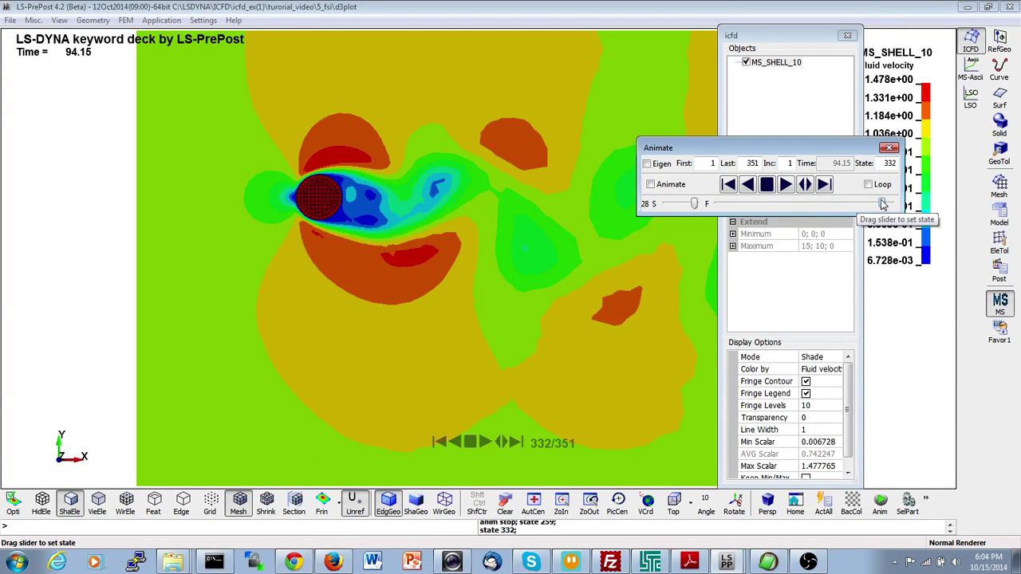
pyautogui.click(805, 184)
pyautogui.click(785, 184)
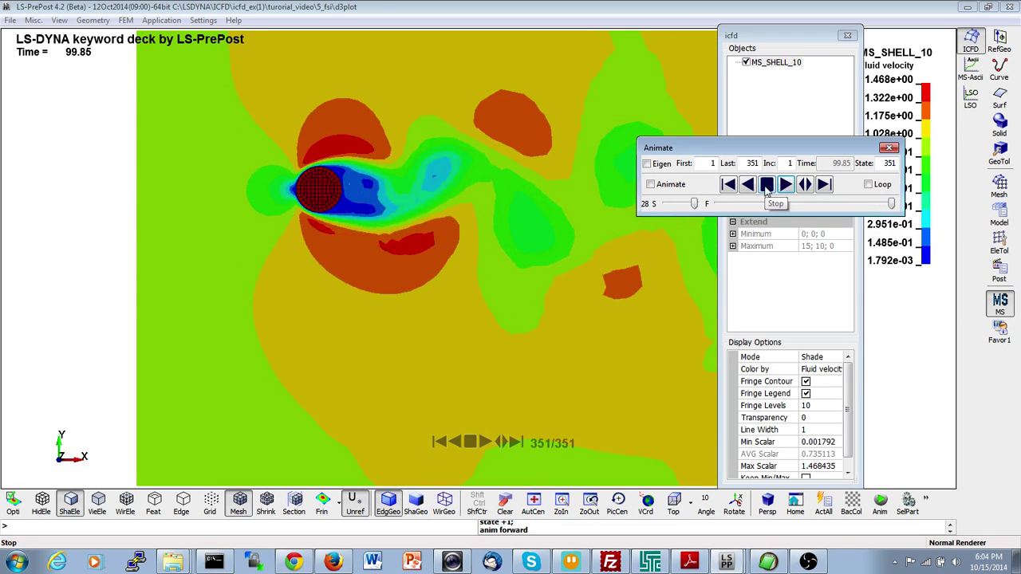
# Step: Close the 5_fsi results and open boundary_condition.k from the 6_rotfsi folder to examine the prescribed motion
pyautogui.click(1014, 7)
pyautogui.click(627, 91)
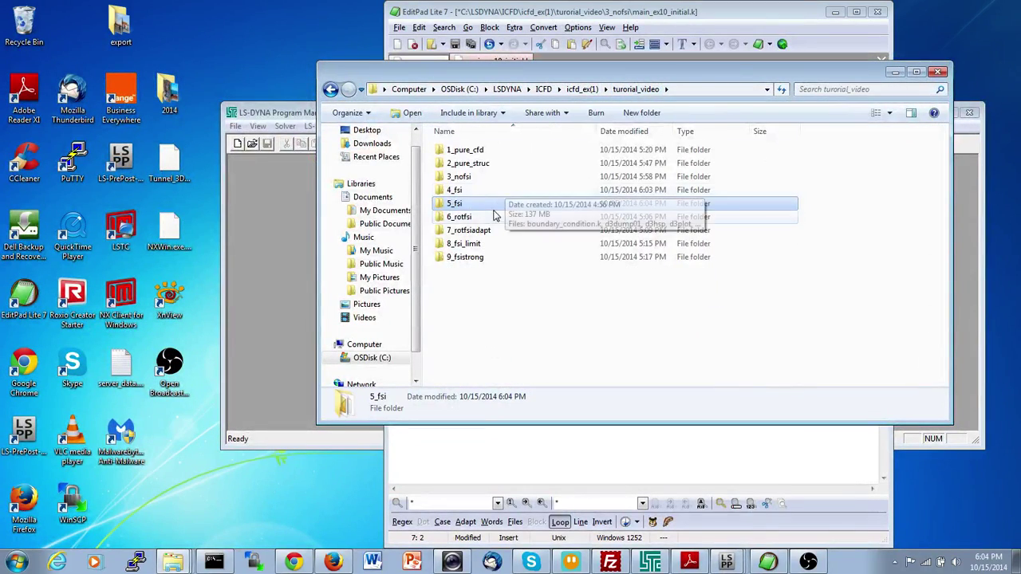
pyautogui.doubleClick(490, 220)
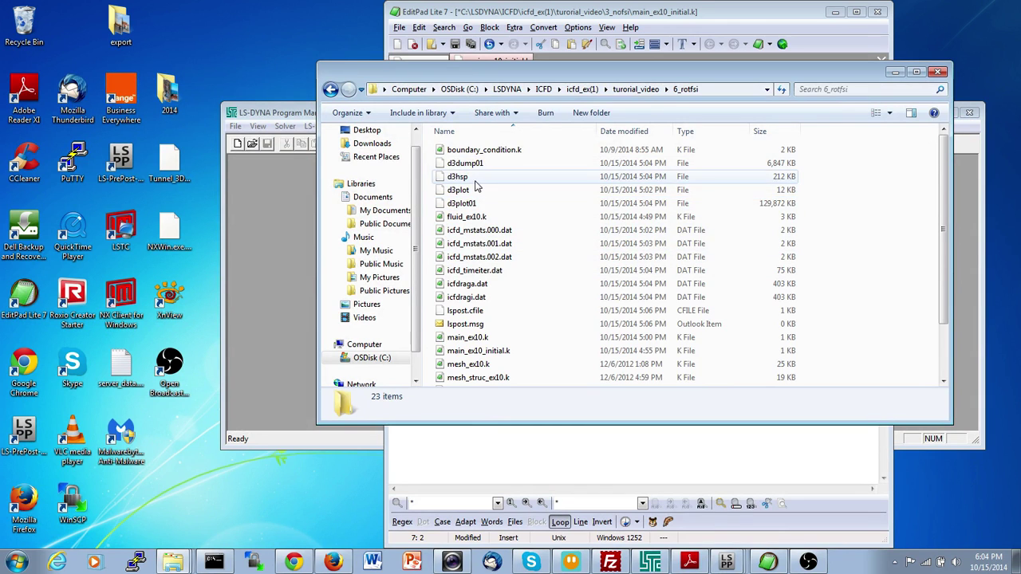
pyautogui.doubleClick(479, 150)
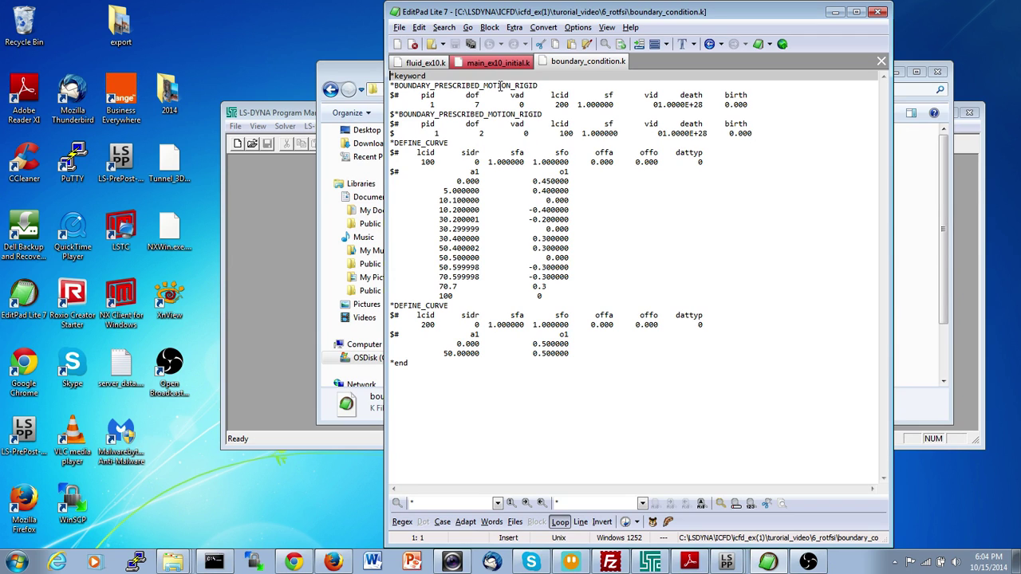
# Step: Load the 6_rotfsi d3plot into LS-PrePost and play to state 25 for a close look at the cylinder
pyautogui.click(367, 80)
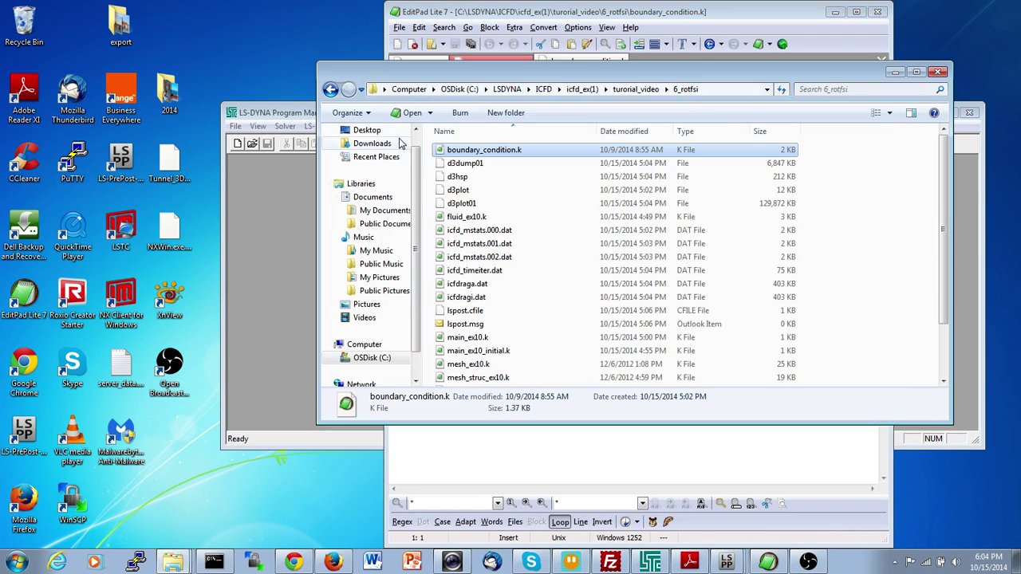
pyautogui.moveTo(459, 190); pyautogui.dragTo(24, 433)
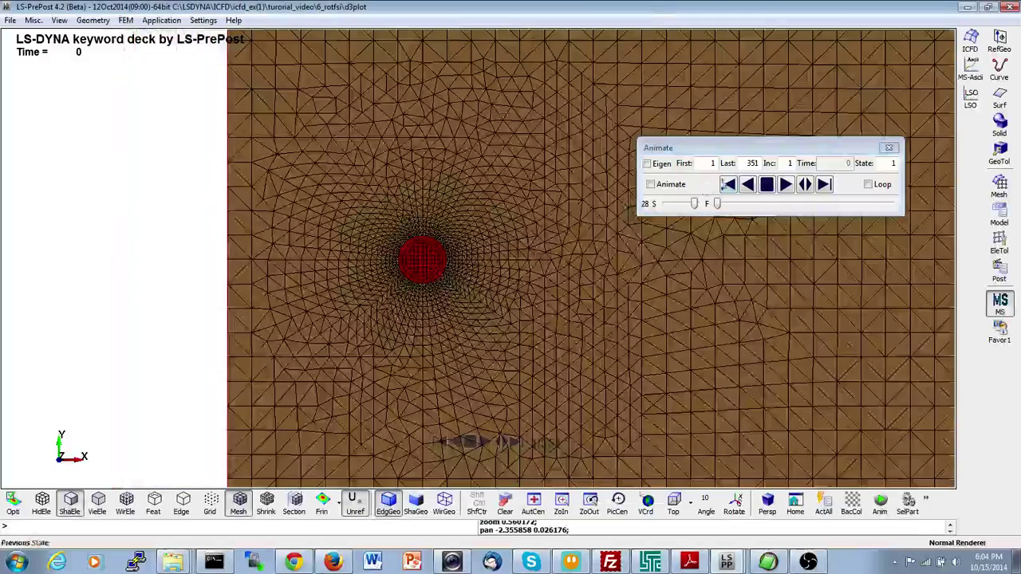
pyautogui.click(785, 184)
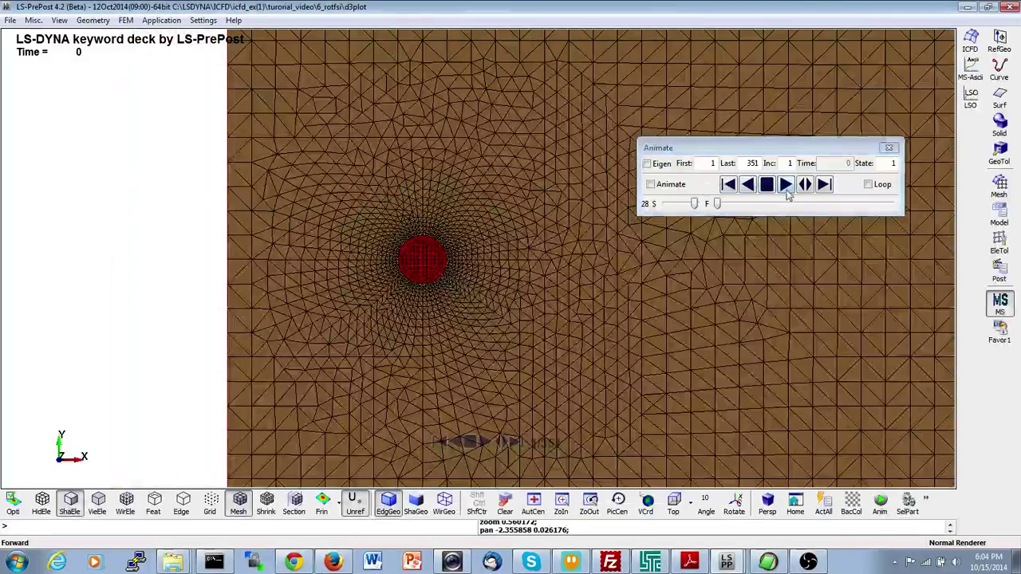
pyautogui.click(766, 184)
pyautogui.scroll(10, 537, 302)
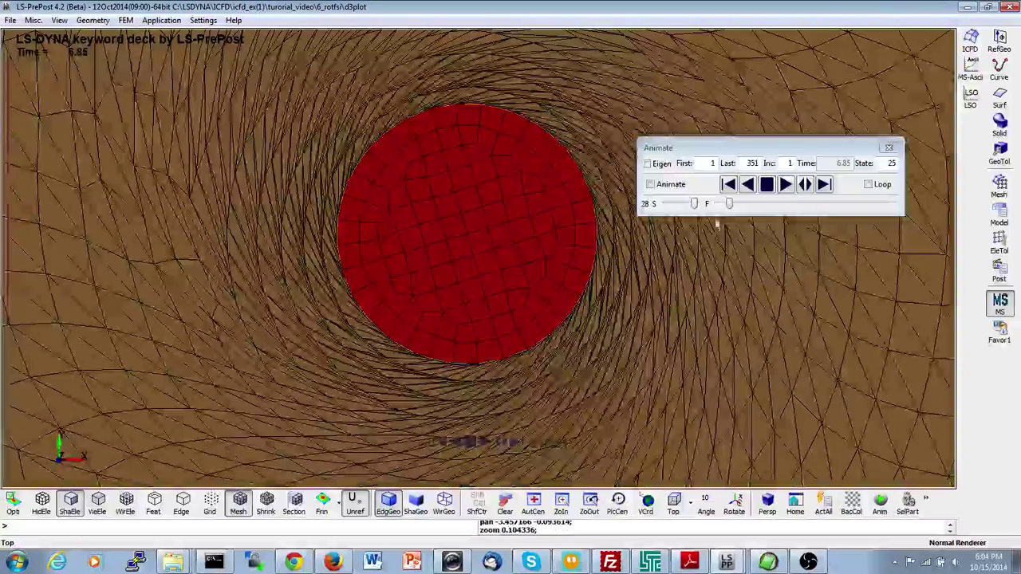
# Step: Return to the start of the 6_rotfsi animation and step forward to state 9, examining the mesh around the cylinder
pyautogui.moveTo(729, 205); pyautogui.dragTo(714, 205)
pyautogui.click(827, 187)
pyautogui.click(827, 188)
pyautogui.click(827, 189)
pyautogui.click(827, 188)
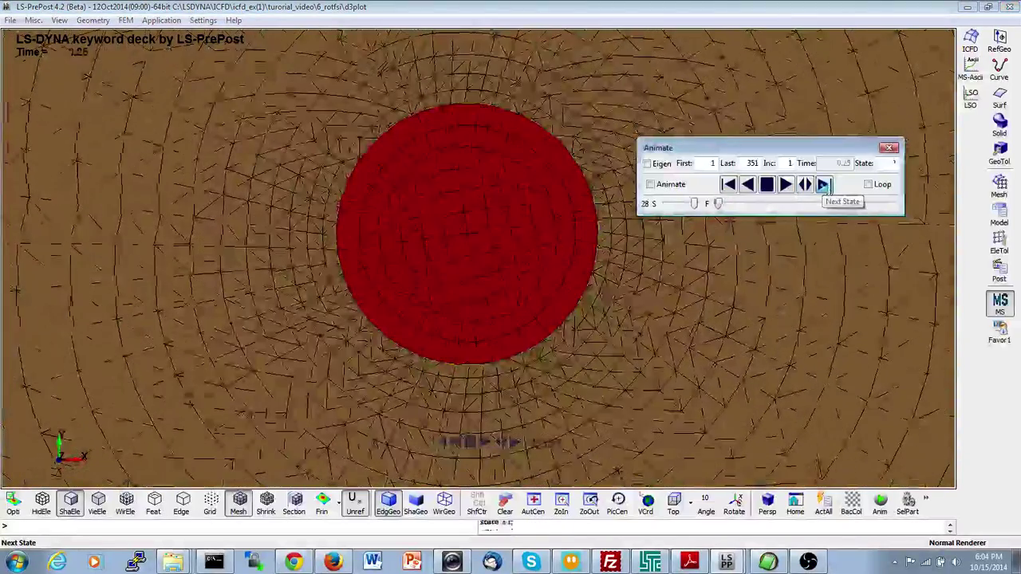
pyautogui.click(827, 188)
pyautogui.click(827, 188)
pyautogui.click(827, 188)
pyautogui.click(827, 188)
# Step: Play the 6_rotfsi animation to state 65 with a pause at state 32, examining the wider mesh distortion around the cylinder
pyautogui.scroll(-5, 597, 343)
pyautogui.keyDown('ctrl'); pyautogui.moveTo(597, 343); pyautogui.dragTo(533, 391, button='middle'); pyautogui.keyUp('ctrl')
pyautogui.keyDown('ctrl'); pyautogui.moveTo(532, 391); pyautogui.dragTo(247, 169, button='right'); pyautogui.keyUp('ctrl')
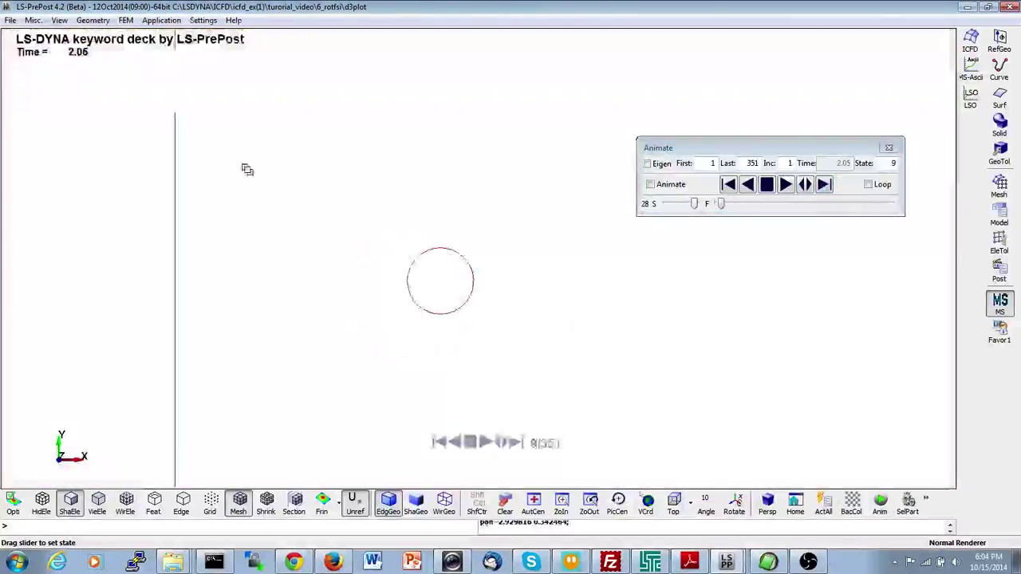
pyautogui.keyDown('ctrl'); pyautogui.moveTo(587, 355); pyautogui.dragTo(570, 358, button='middle'); pyautogui.keyUp('ctrl')
pyautogui.keyDown('ctrl'); pyautogui.moveTo(570, 358); pyautogui.dragTo(576, 312, button='right'); pyautogui.keyUp('ctrl')
pyautogui.keyDown('ctrl'); pyautogui.moveTo(594, 296); pyautogui.dragTo(539, 268, button='middle'); pyautogui.keyUp('ctrl')
pyautogui.keyDown('ctrl'); pyautogui.moveTo(520, 260); pyautogui.dragTo(612, 252, button='right'); pyautogui.keyUp('ctrl')
pyautogui.scroll(1, 612, 253)
pyautogui.click(785, 185)
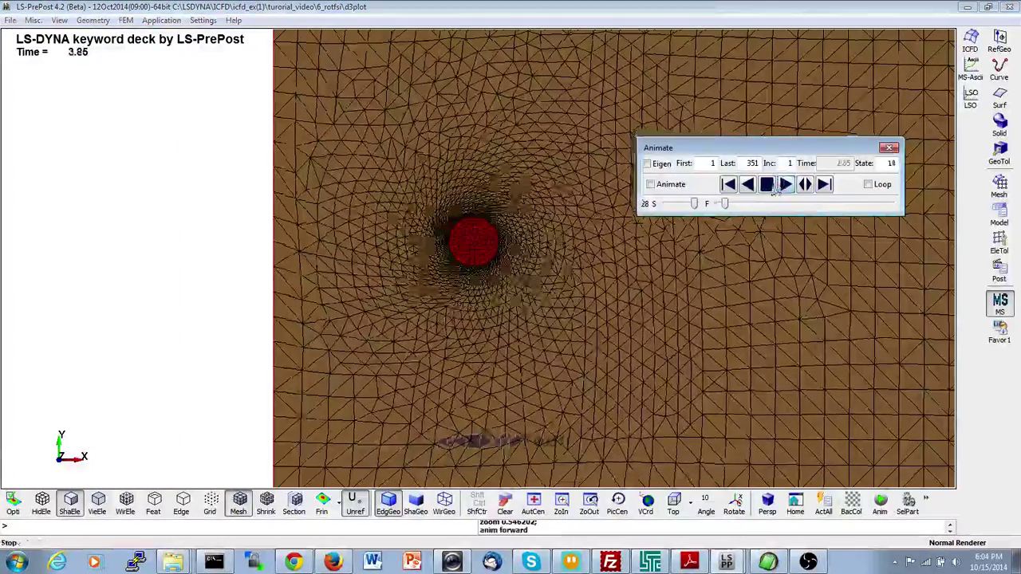
pyautogui.click(766, 185)
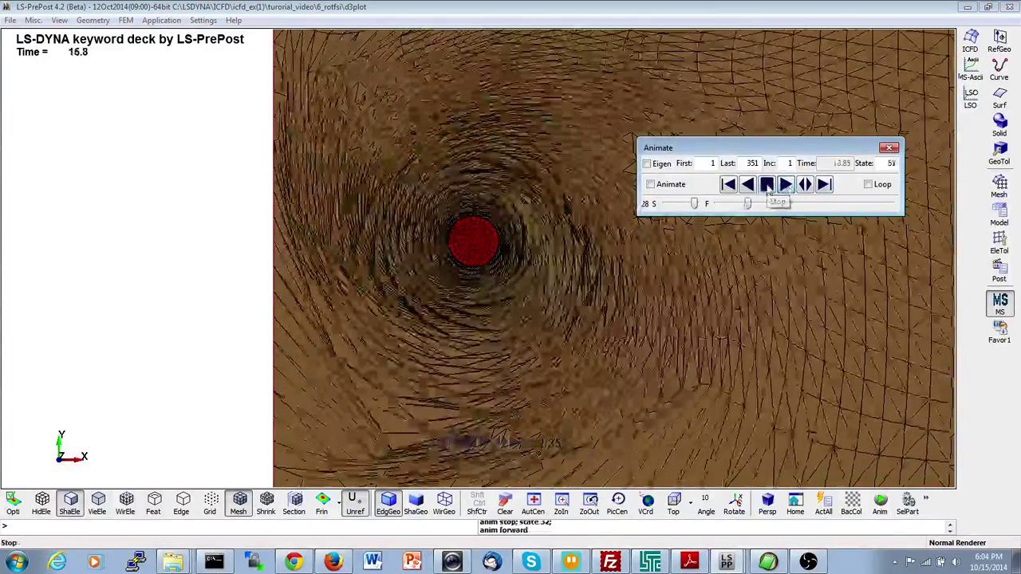
pyautogui.click(767, 184)
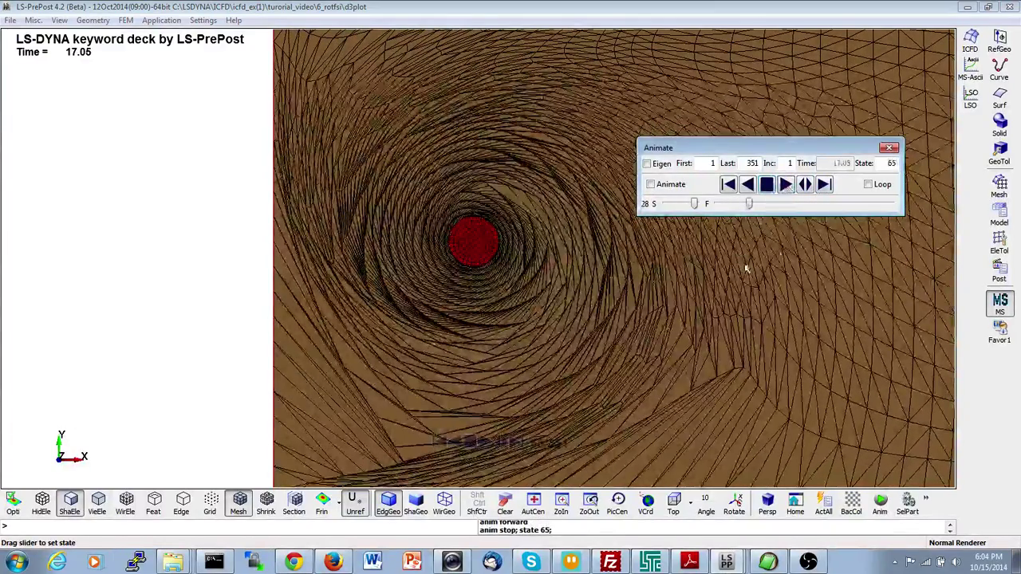
# Step: Step the animation state by state from 65 to 75, examining how the fluid mesh twists
pyautogui.click(819, 189)
pyautogui.click(819, 189)
pyautogui.click(819, 189)
pyautogui.click(819, 189)
pyautogui.click(819, 189)
pyautogui.click(819, 189)
pyautogui.click(822, 186)
pyautogui.click(822, 185)
pyautogui.click(822, 186)
pyautogui.click(821, 186)
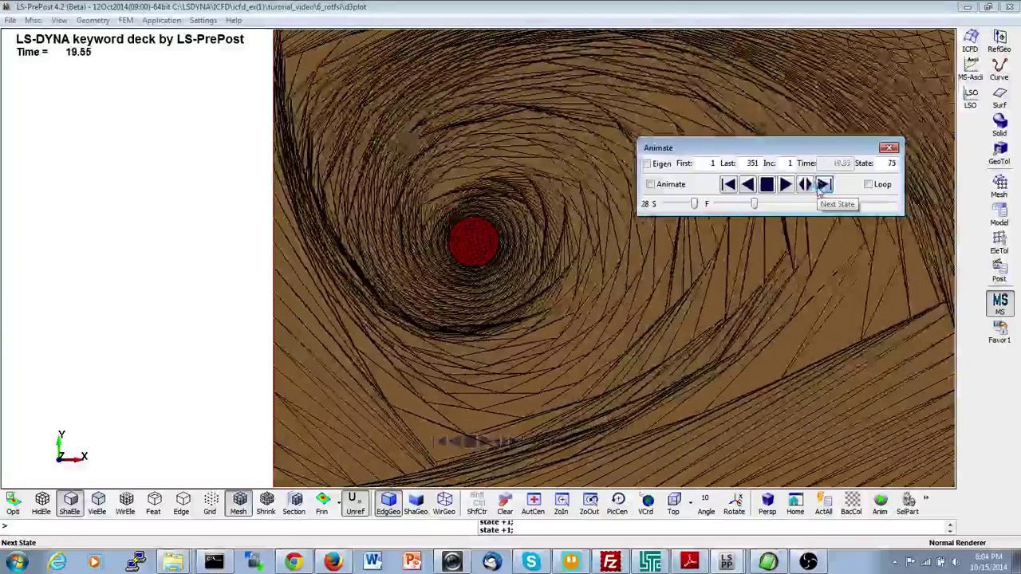
# Step: Fit the whole fluid domain in view and step forward to state 77 to examine the mesh
pyautogui.scroll(-1, 532, 291)
pyautogui.moveTo(459, 256); pyautogui.dragTo(491, 258, button='middle')
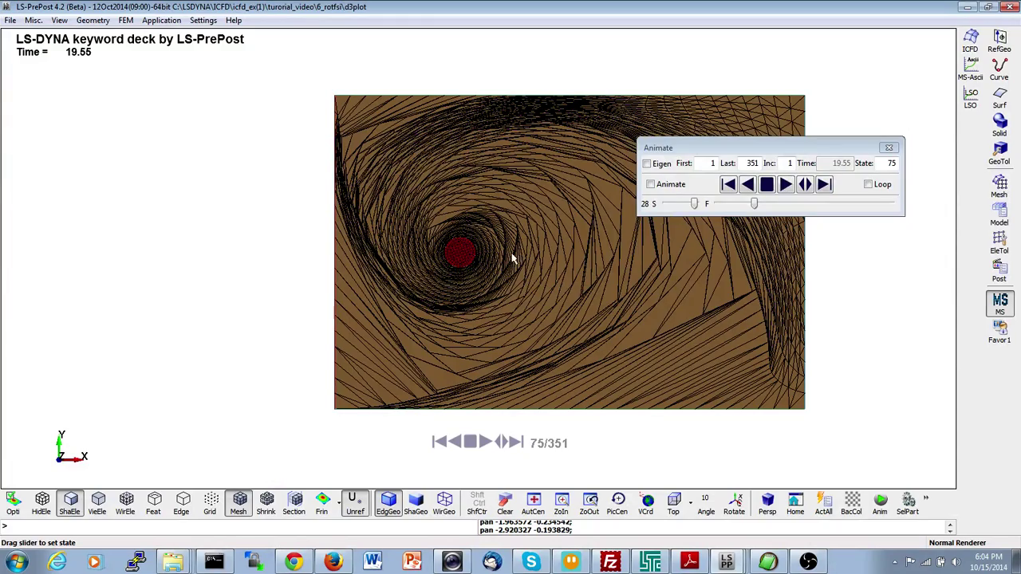
pyautogui.click(825, 188)
pyautogui.click(824, 188)
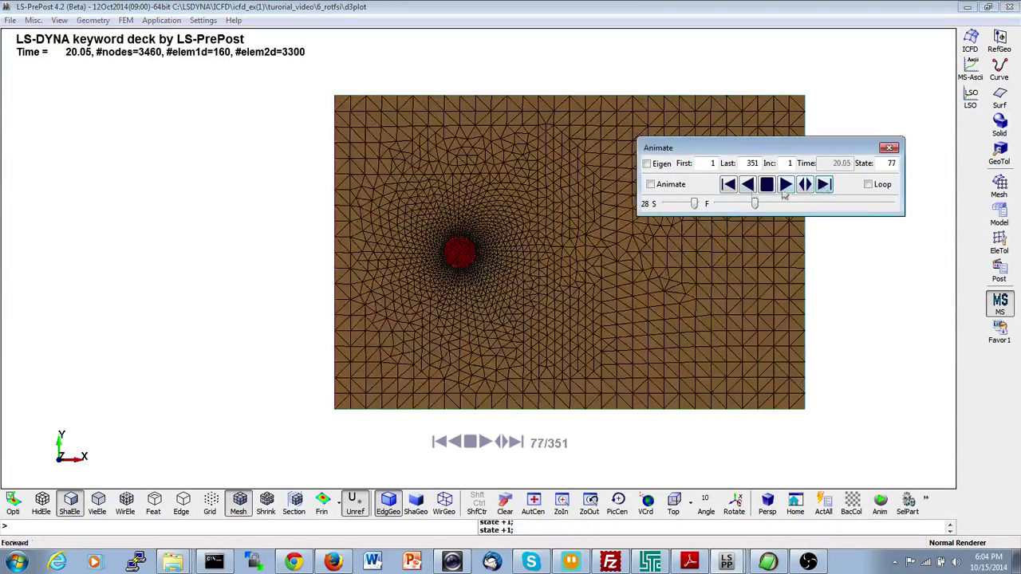
# Step: Step back to state 75 and forward to state 76, comparing the distorted fluid mesh with the rebuilt one across the domain
pyautogui.click(729, 193)
pyautogui.click(729, 193)
pyautogui.moveTo(519, 256)
pyautogui.keyDown('shift'); pyautogui.mouseDown(button='right')
pyautogui.moveTo(575, 256)
pyautogui.moveTo(526, 258)
pyautogui.mouseUp(button='right'); pyautogui.keyUp('shift')
pyautogui.scroll(2, 583, 257)
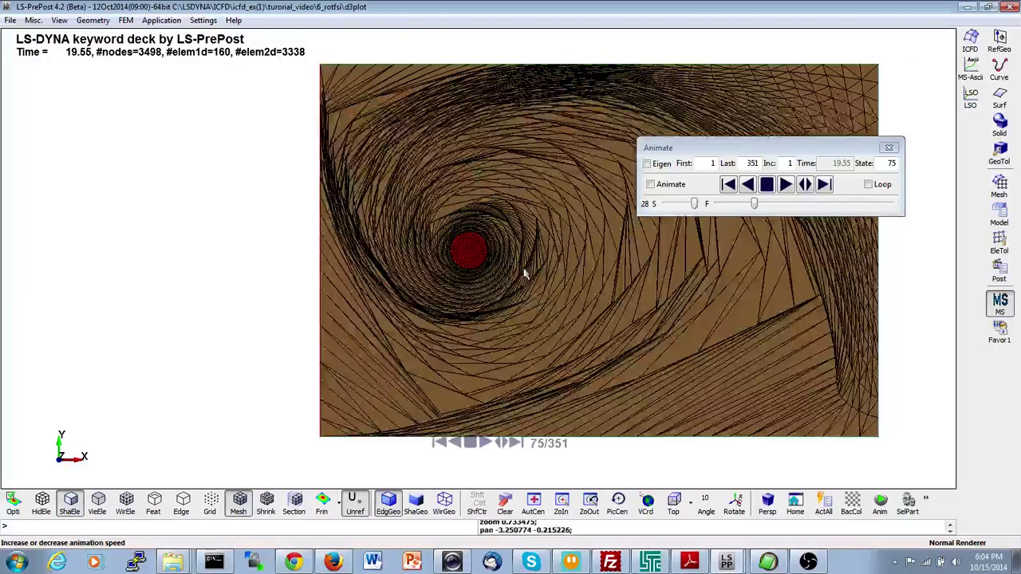
pyautogui.click(828, 189)
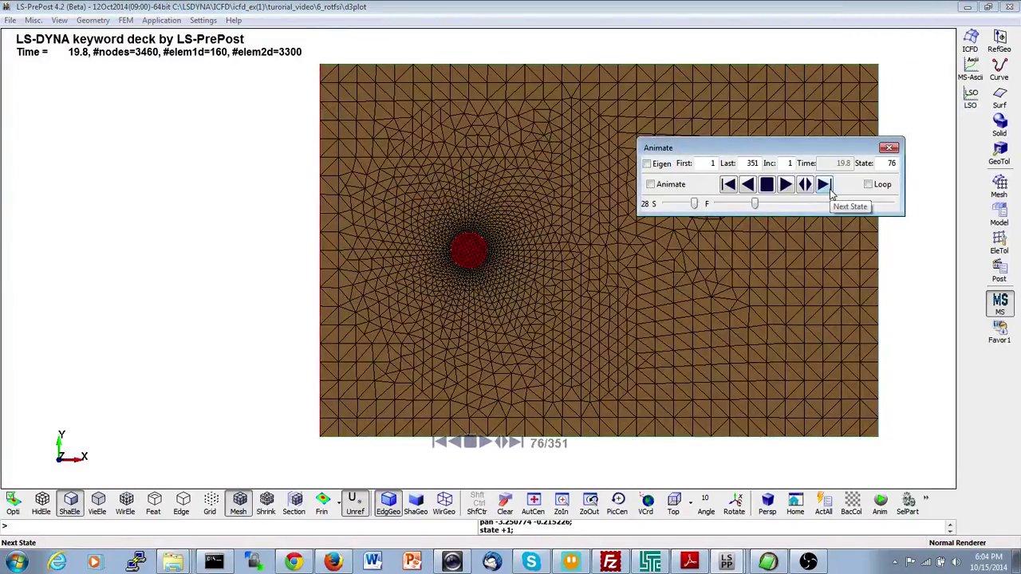
# Step: Play the animation to state 185 to examine the renewed mesh twisting, and return to state 4
pyautogui.click(785, 186)
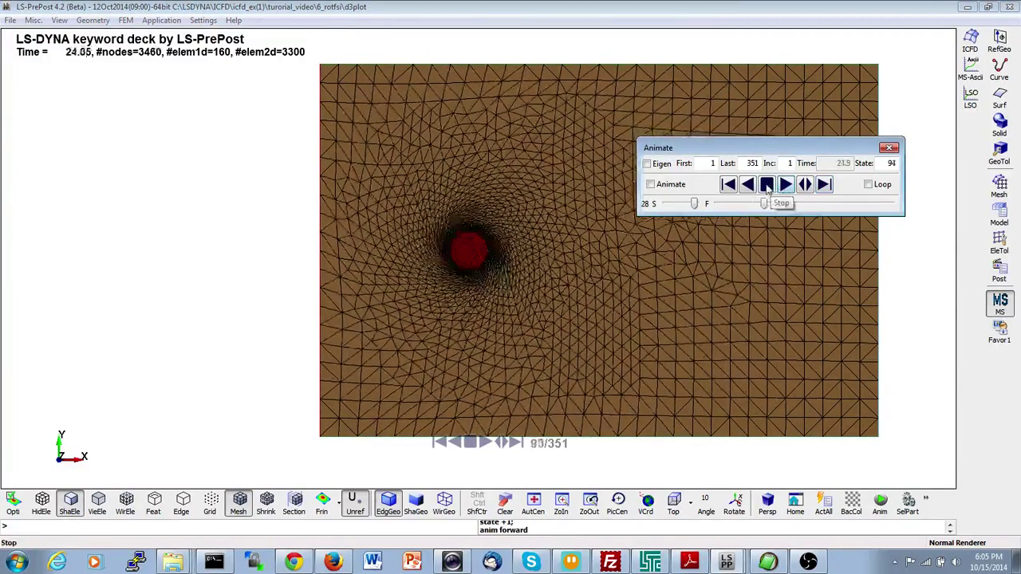
pyautogui.click(768, 185)
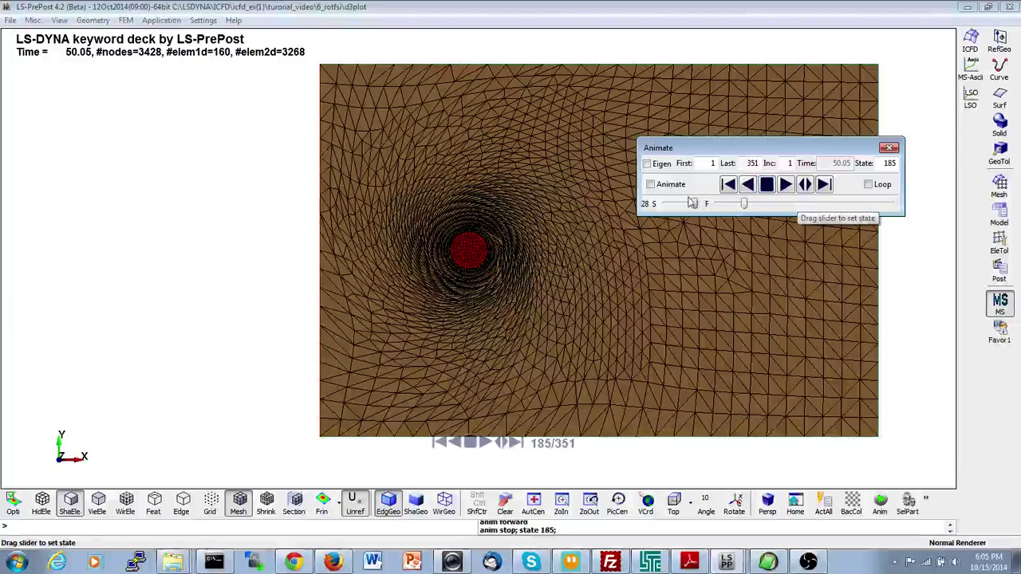
pyautogui.click(746, 204)
# Step: Color the MS_SHELL_10 fluid object by fluid velocity in the ICFD display options
pyautogui.click(970, 40)
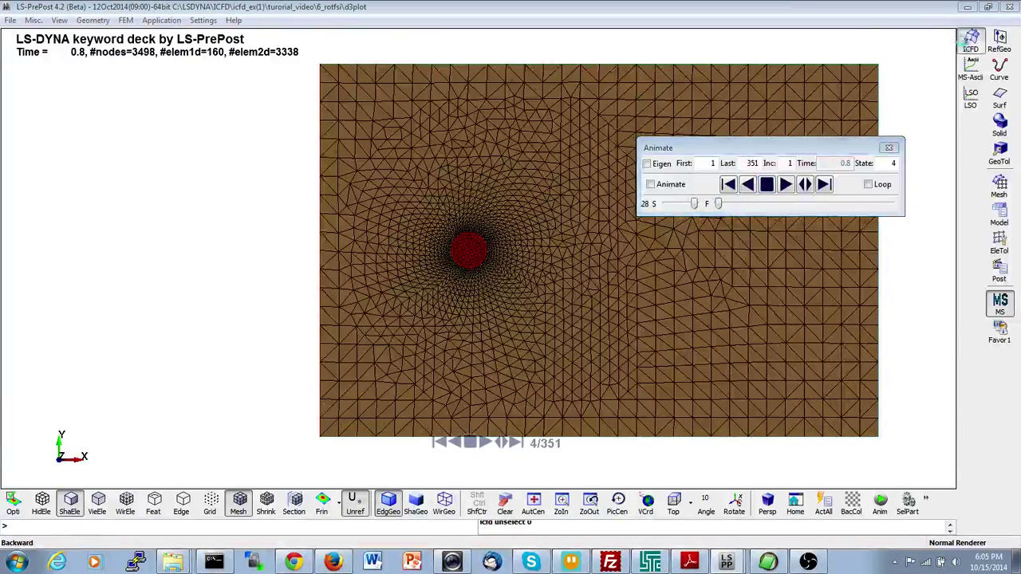
pyautogui.click(808, 369)
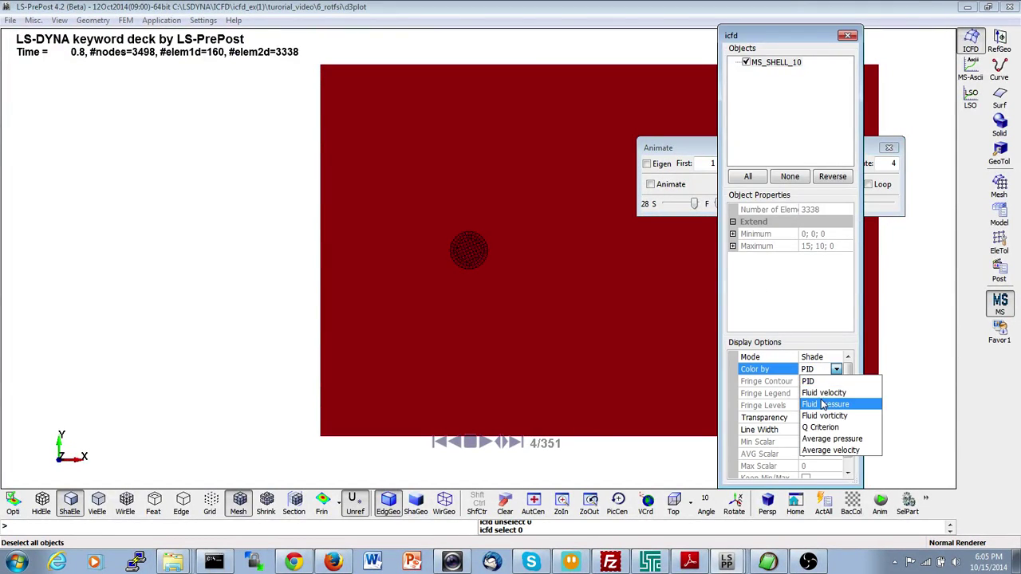
pyautogui.click(829, 393)
pyautogui.click(699, 162)
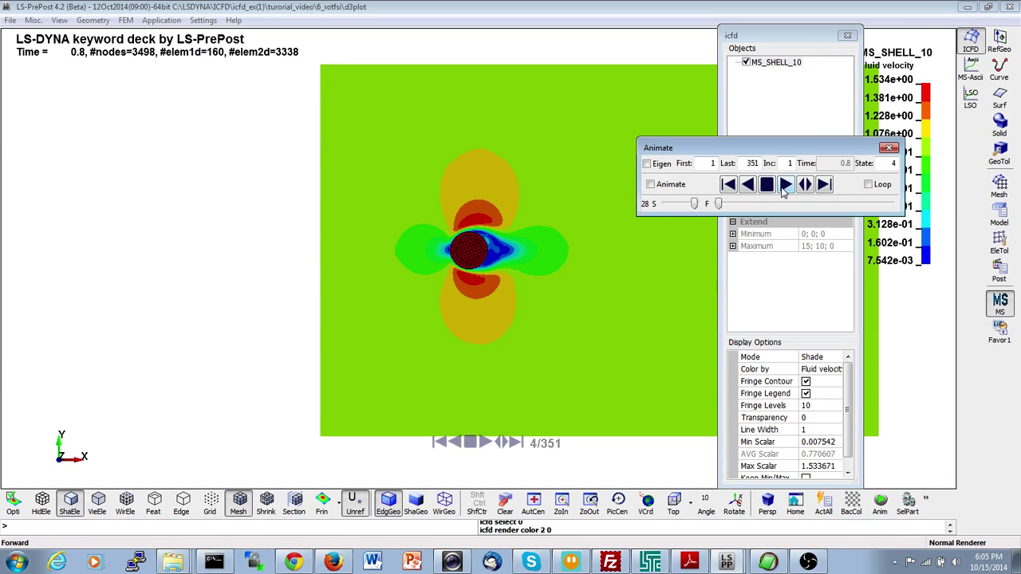
# Step: Play the fluid velocity animation to state 151 with a pause at state 52, examining the flow behind the cylinder
pyautogui.click(784, 185)
pyautogui.click(764, 190)
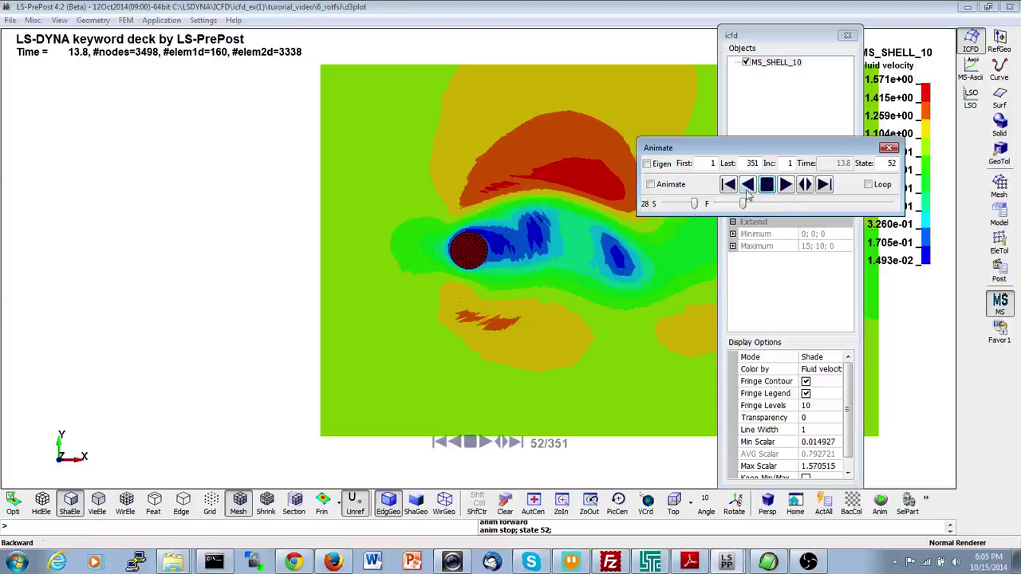
pyautogui.click(784, 184)
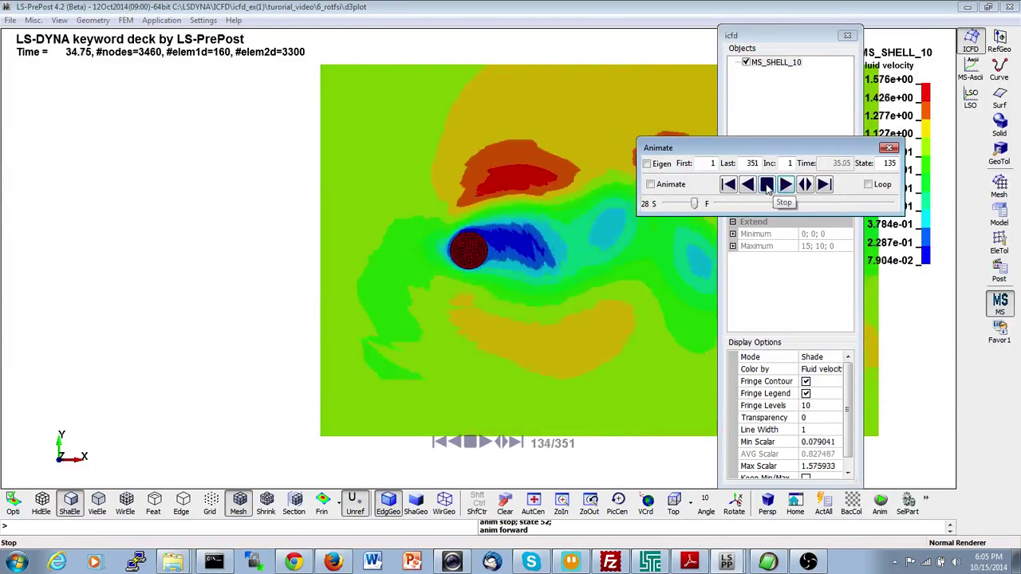
pyautogui.click(768, 186)
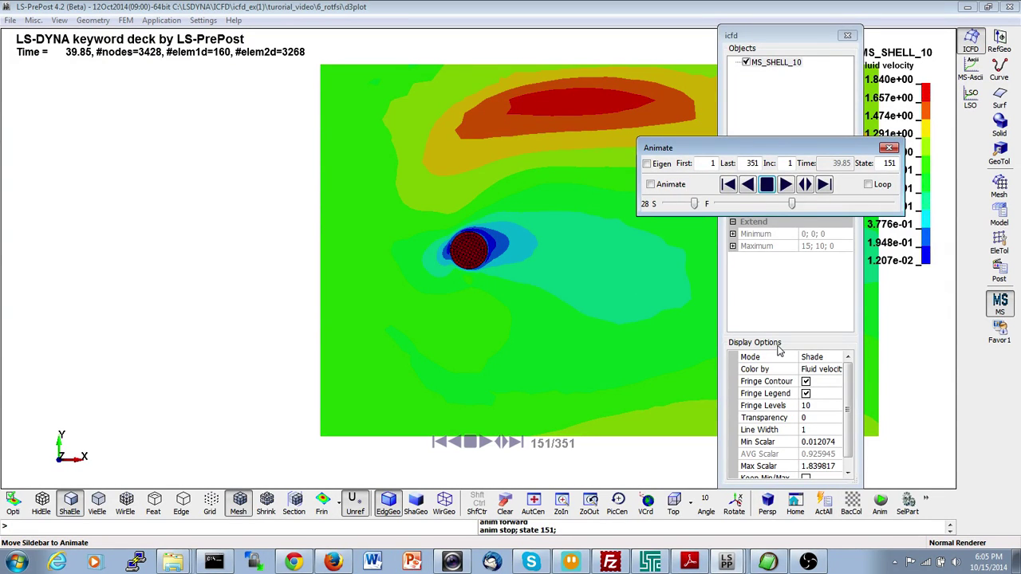
# Step: Set the display mode of MS_SHELL_10 to Mesh so element edges overlay the velocity contours
pyautogui.click(812, 357)
pyautogui.click(814, 357)
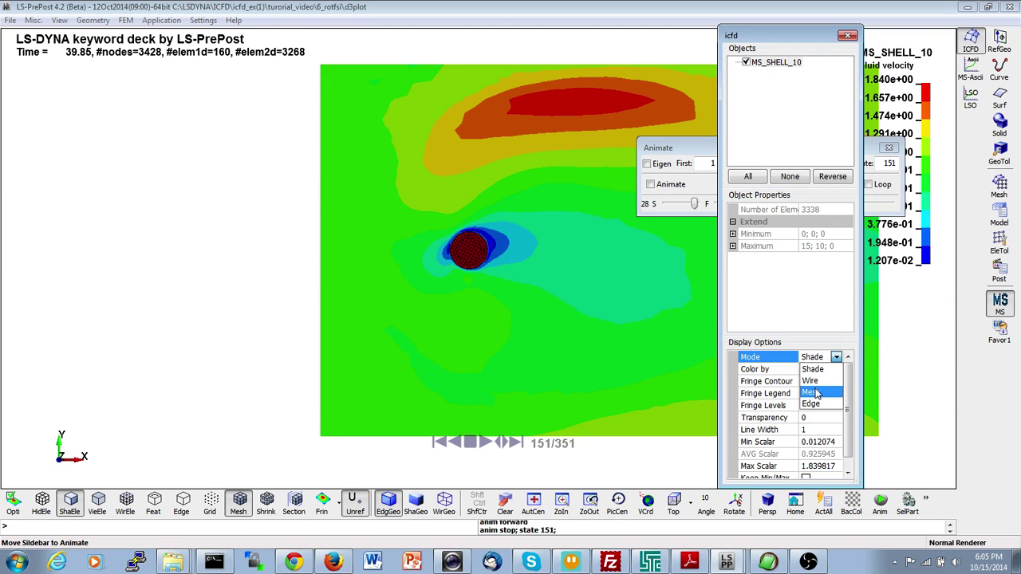
pyautogui.click(812, 392)
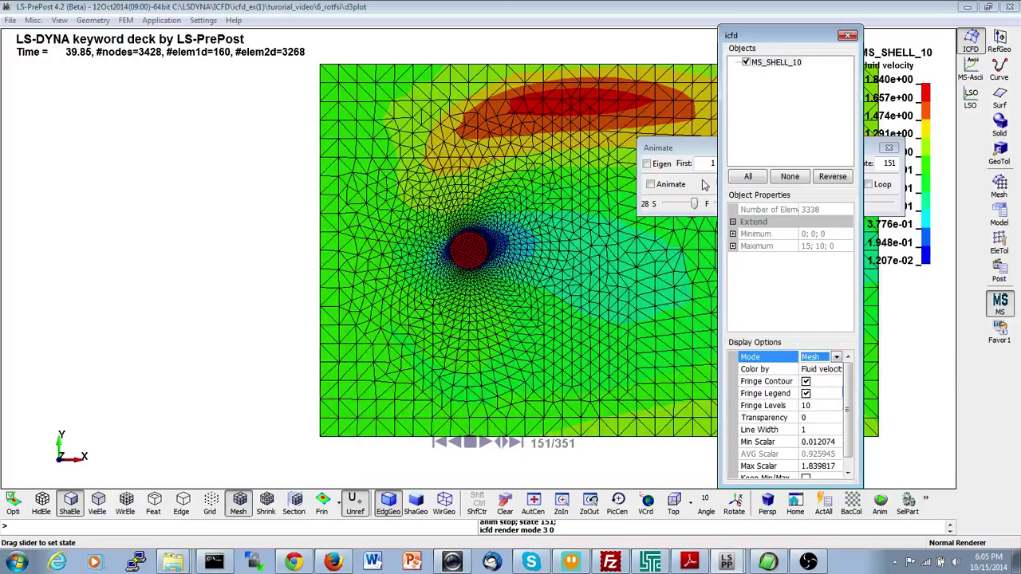
# Step: Replay the animation from state 1 with a stop before the remeshing, examining the velocity contours on the deforming mesh
pyautogui.click(694, 156)
pyautogui.click(784, 184)
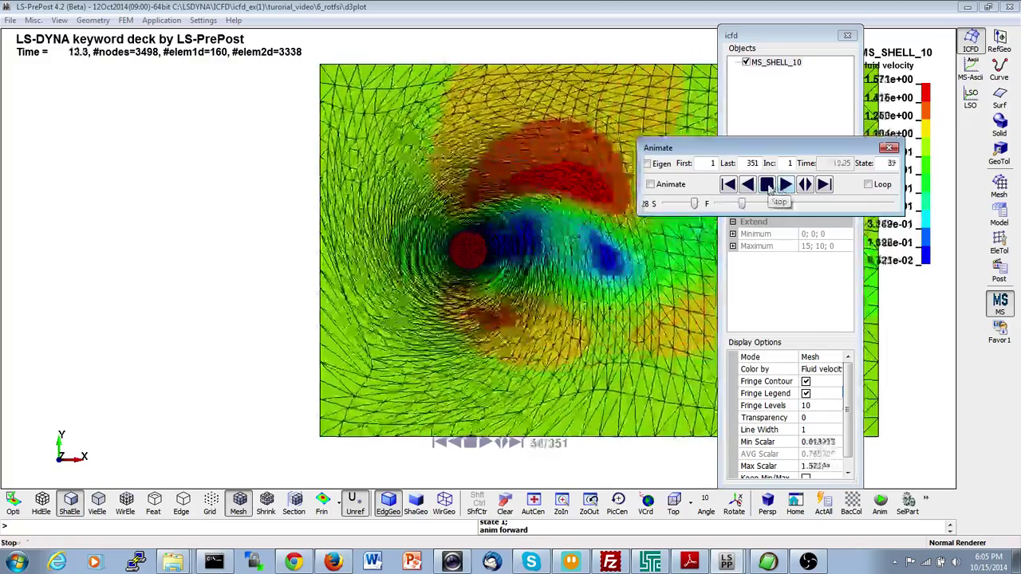
pyautogui.click(766, 184)
# Step: Step forward state by state to state 73, examining how mesh distortion affects the velocity field
pyautogui.click(823, 184)
pyautogui.click(824, 184)
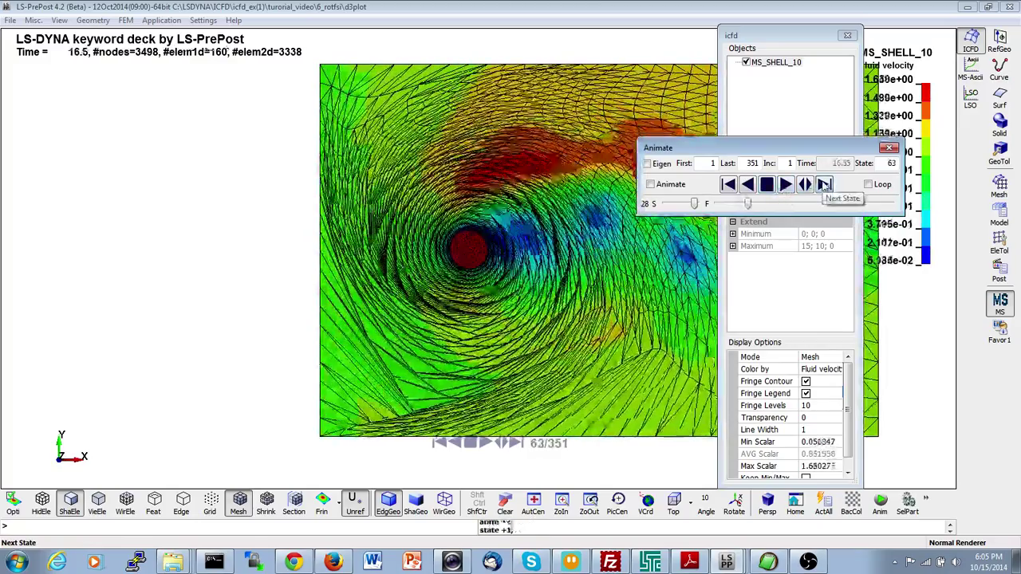
pyautogui.click(824, 184)
pyautogui.click(824, 184)
pyautogui.click(824, 184)
pyautogui.click(824, 184)
pyautogui.click(824, 185)
pyautogui.click(823, 184)
pyautogui.click(824, 184)
pyautogui.click(824, 184)
pyautogui.click(824, 184)
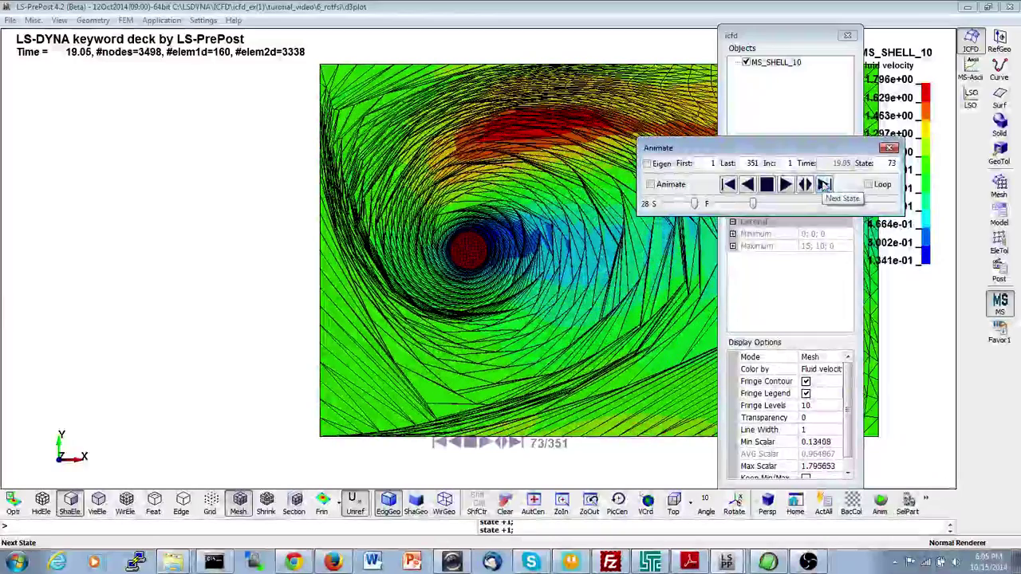
# Step: Step forward to states 75 and 76 and back to 75, comparing the velocity contours on both meshes
pyautogui.moveTo(790, 153); pyautogui.dragTo(848, 119)
pyautogui.click(881, 152)
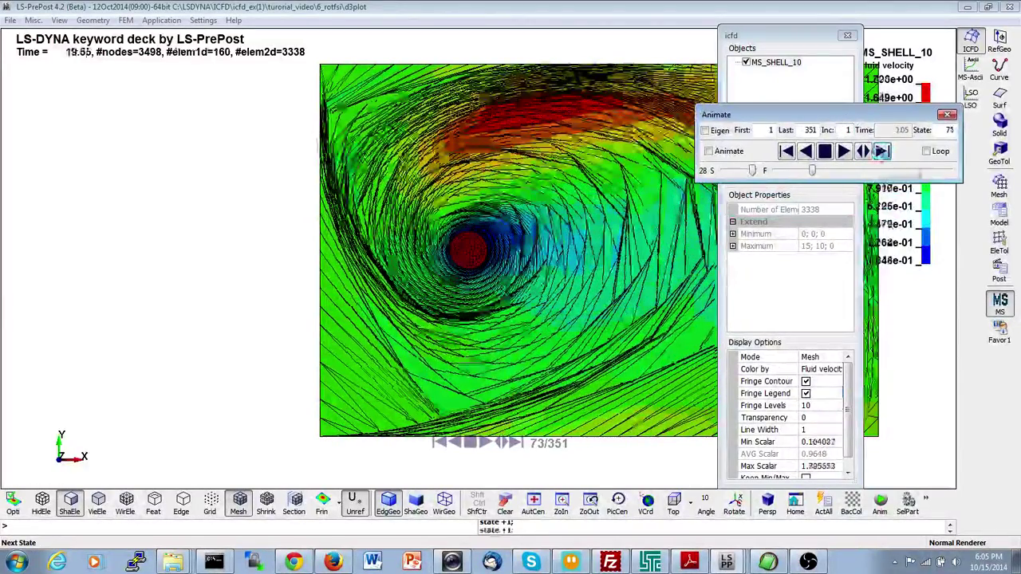
pyautogui.click(881, 151)
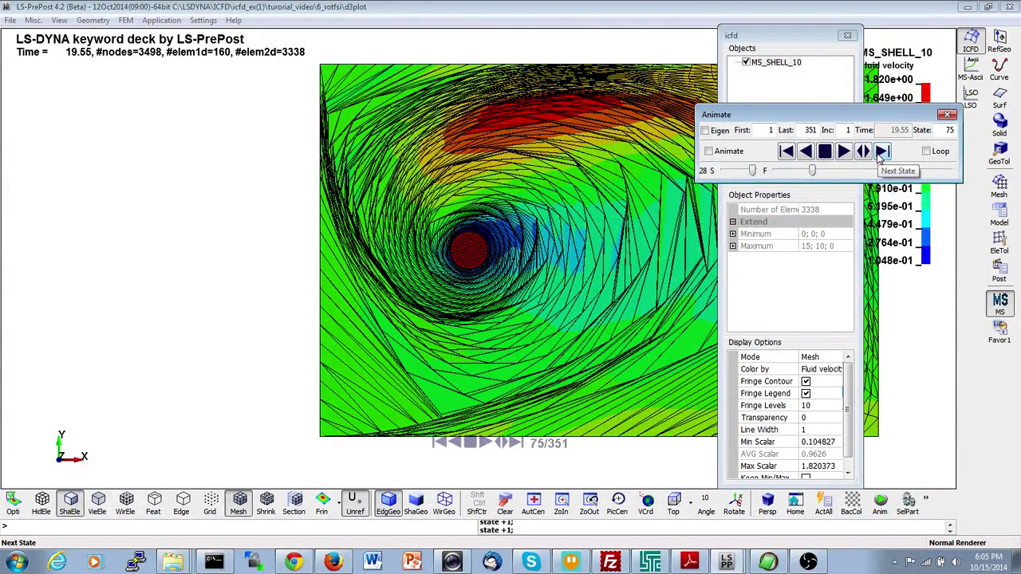
pyautogui.click(875, 160)
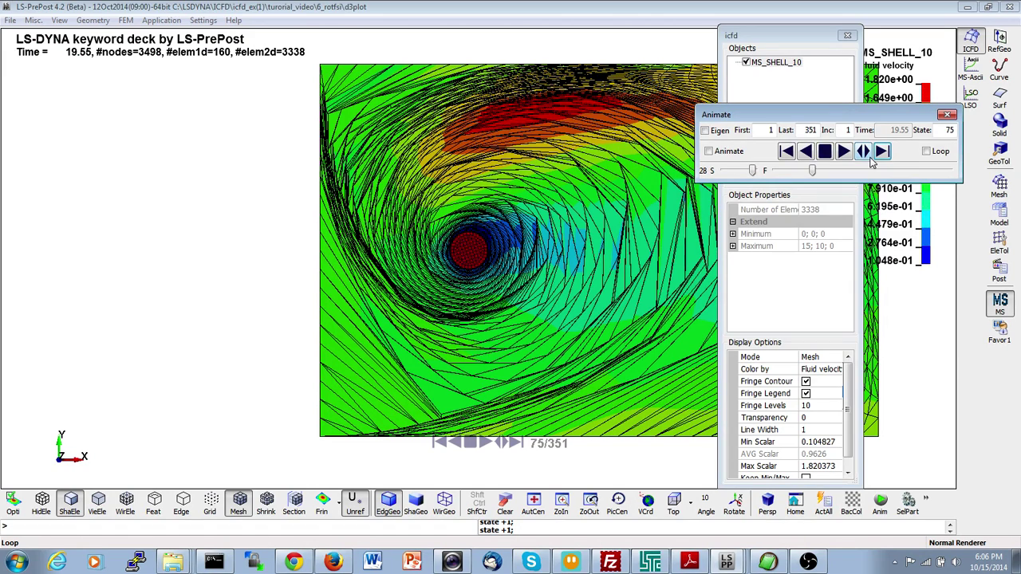
pyautogui.click(880, 153)
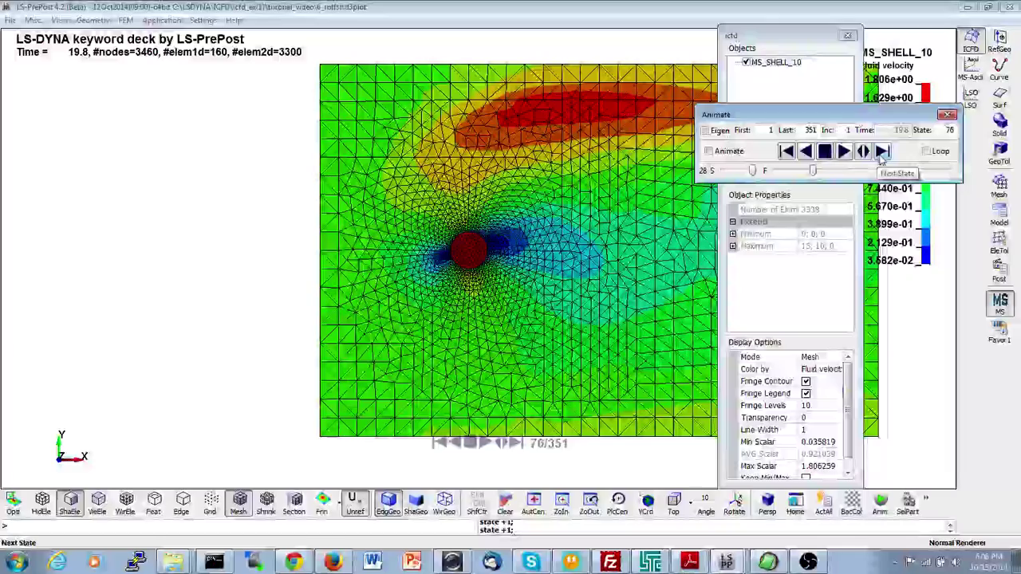
pyautogui.click(787, 156)
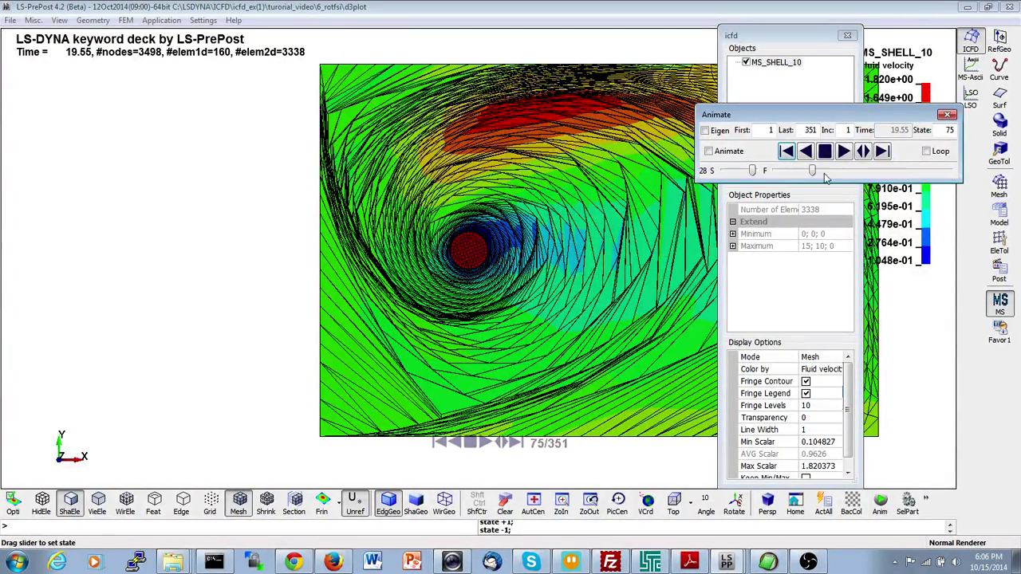
# Step: Advance to state 76 and examine the velocity field on the rebuilt mesh, both near the cylinder and over the whole domain
pyautogui.click(878, 155)
pyautogui.keyDown('shift'); pyautogui.moveTo(592, 199); pyautogui.dragTo(574, 280, button='right'); pyautogui.keyUp('shift')
pyautogui.keyDown('shift'); pyautogui.moveTo(574, 279); pyautogui.dragTo(552, 282, button='middle'); pyautogui.keyUp('shift')
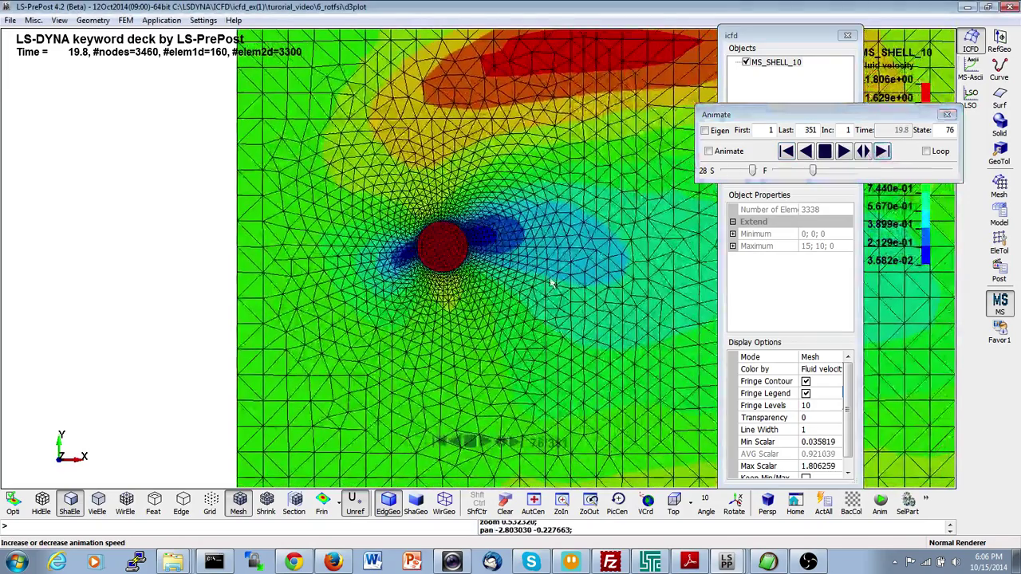
pyautogui.keyDown('shift'); pyautogui.moveTo(552, 282); pyautogui.dragTo(540, 317, button='right'); pyautogui.keyUp('shift')
pyautogui.keyDown('shift'); pyautogui.moveTo(444, 354); pyautogui.dragTo(475, 337, button='middle'); pyautogui.keyUp('shift')
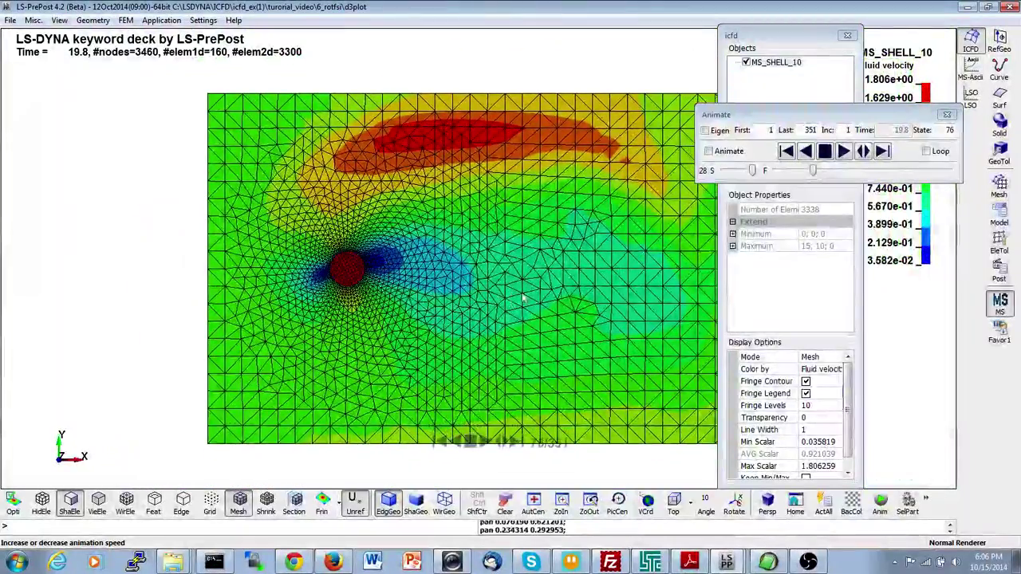
# Step: Play backward to state 59 and forward to state 88, examining the wake and mesh across the fluid domain
pyautogui.click(806, 151)
pyautogui.click(825, 151)
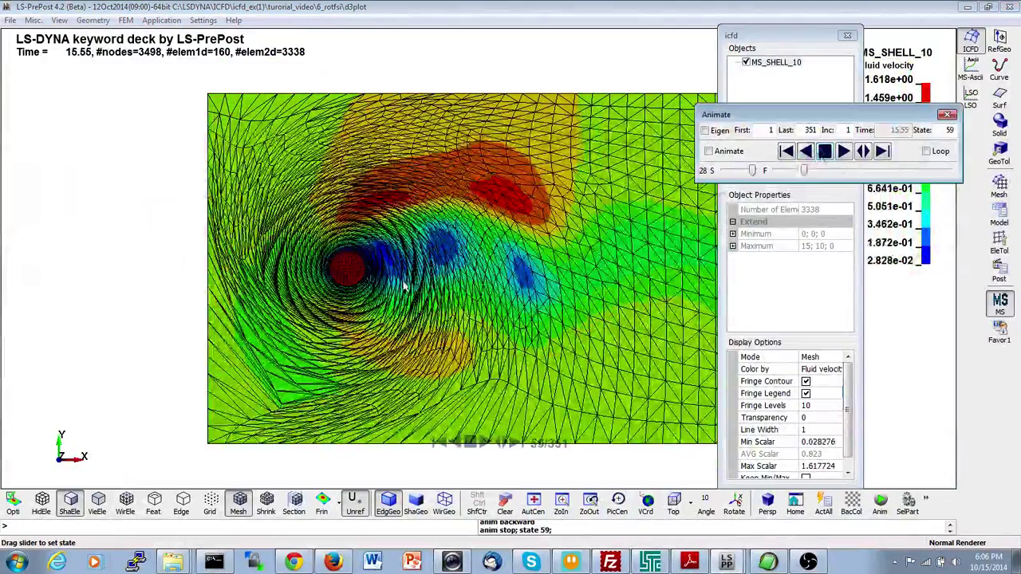
pyautogui.scroll(-1, 404, 285)
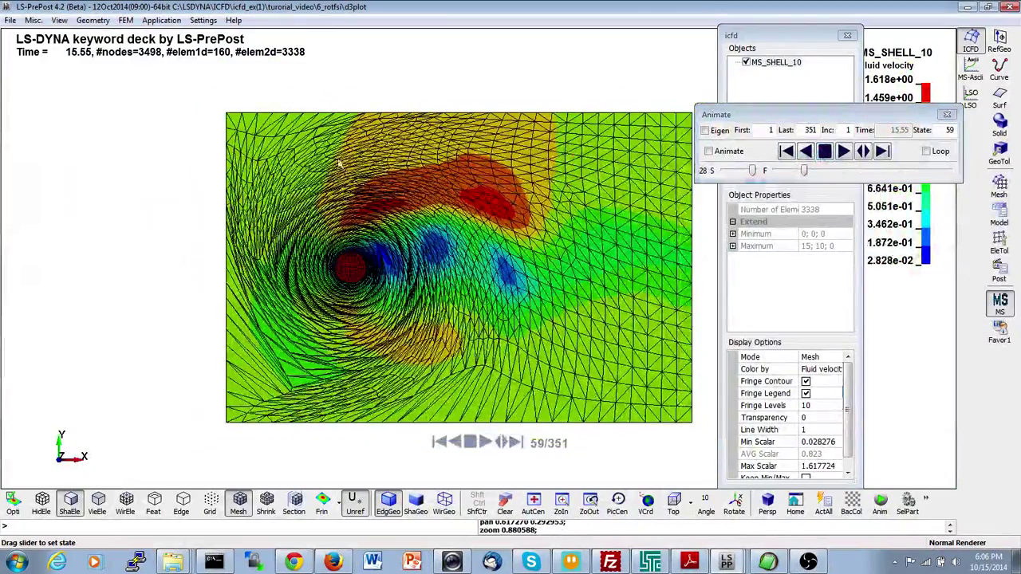
pyautogui.click(843, 151)
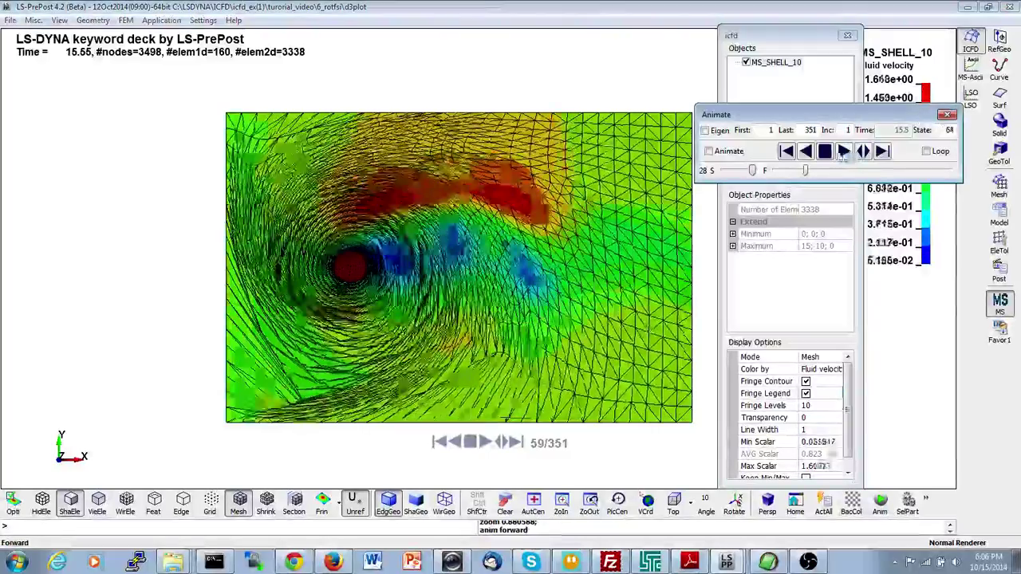
pyautogui.click(825, 151)
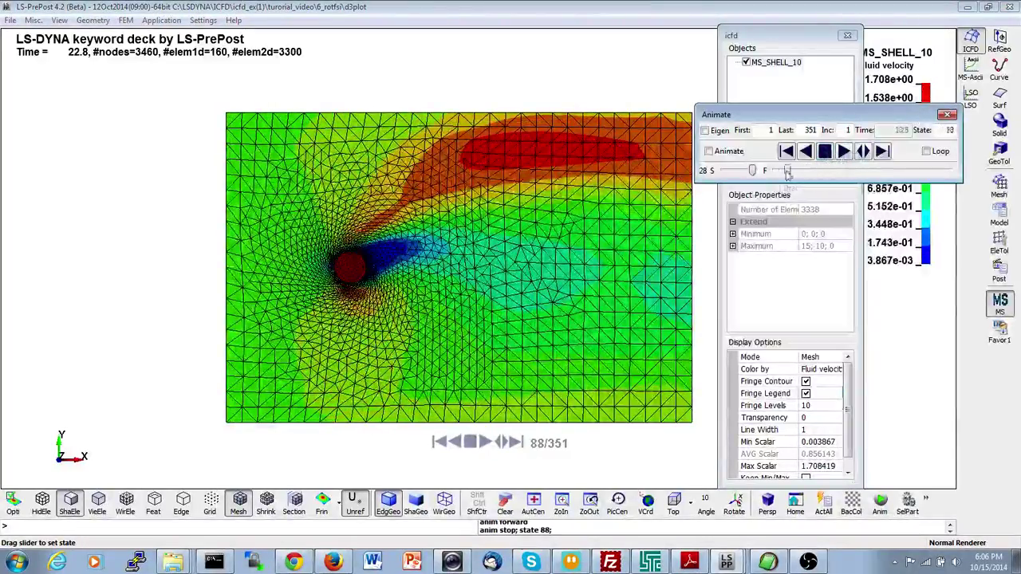
# Step: Return the animation to state 11 and replay it, examining the velocity contours as the mesh twists around the cylinder
pyautogui.moveTo(823, 171); pyautogui.dragTo(790, 170)
pyautogui.click(843, 151)
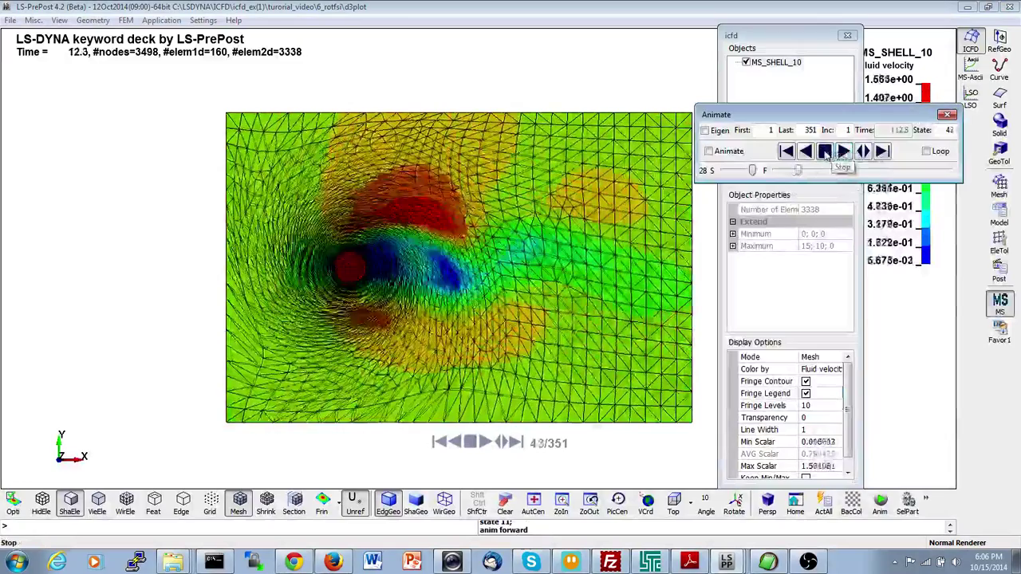
pyautogui.click(825, 151)
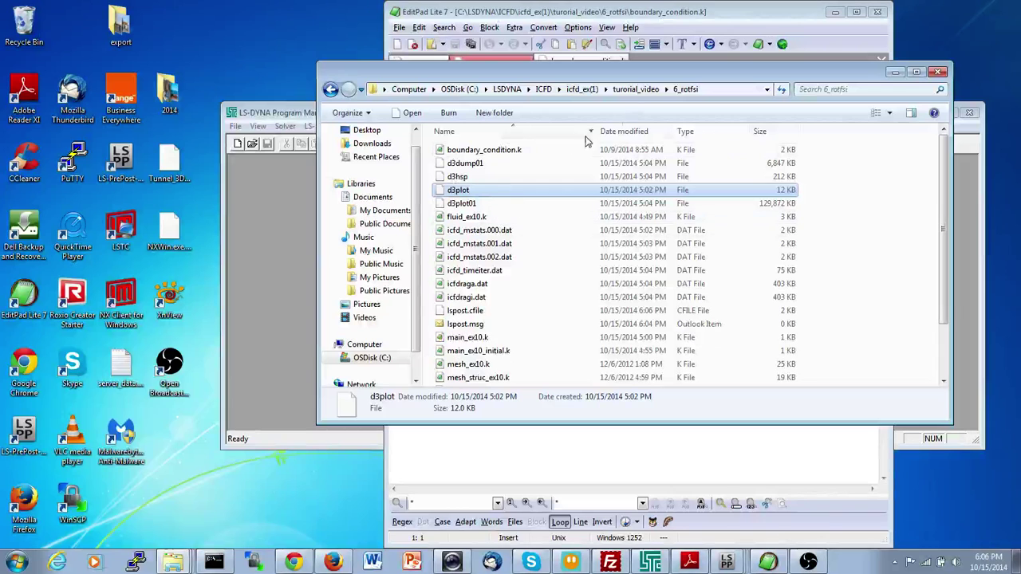
# Step: Switch to File Explorer, go to the 7_rotfsiadapt folder and open main_ex10_initial.k in the text editor
pyautogui.click(635, 89)
pyautogui.doubleClick(475, 230)
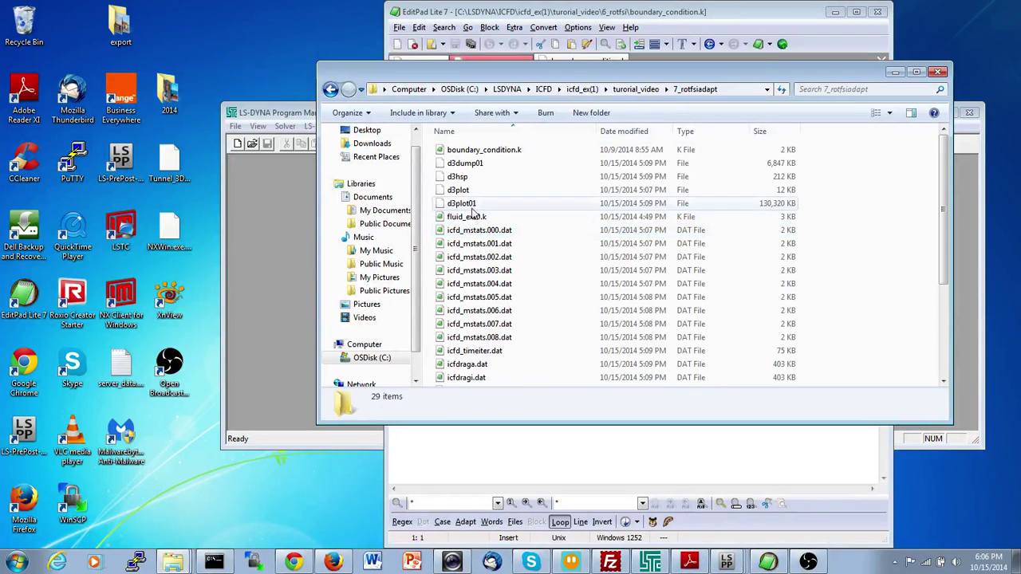
pyautogui.click(481, 296)
pyautogui.scroll(-4, 492, 341)
pyautogui.doubleClick(481, 287)
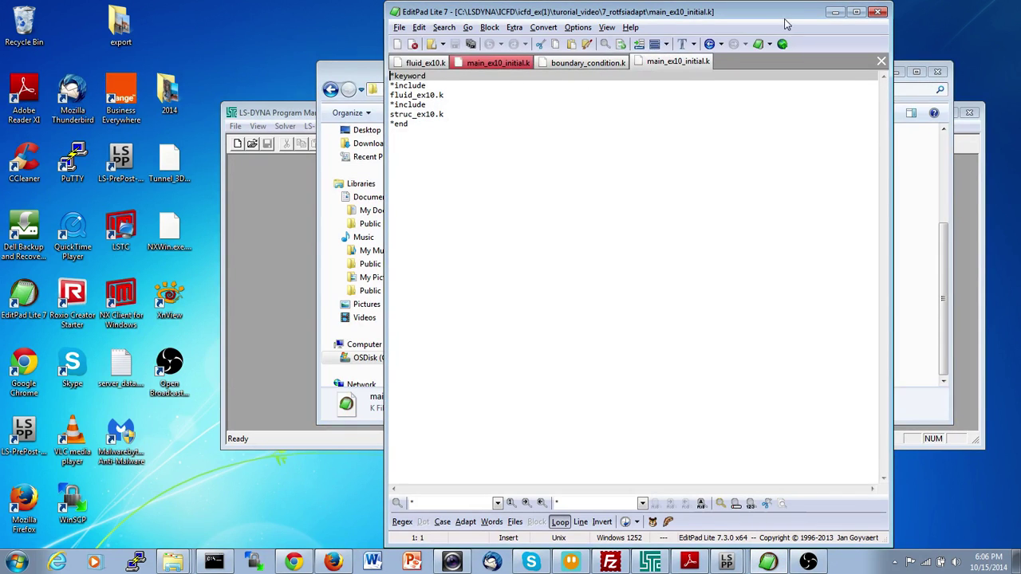
# Step: Open main_ex10.k from 7_rotfsiadapt and examine the *icfd_control_adapt_size keyword and its value of 1
pyautogui.click(834, 12)
pyautogui.click(504, 274)
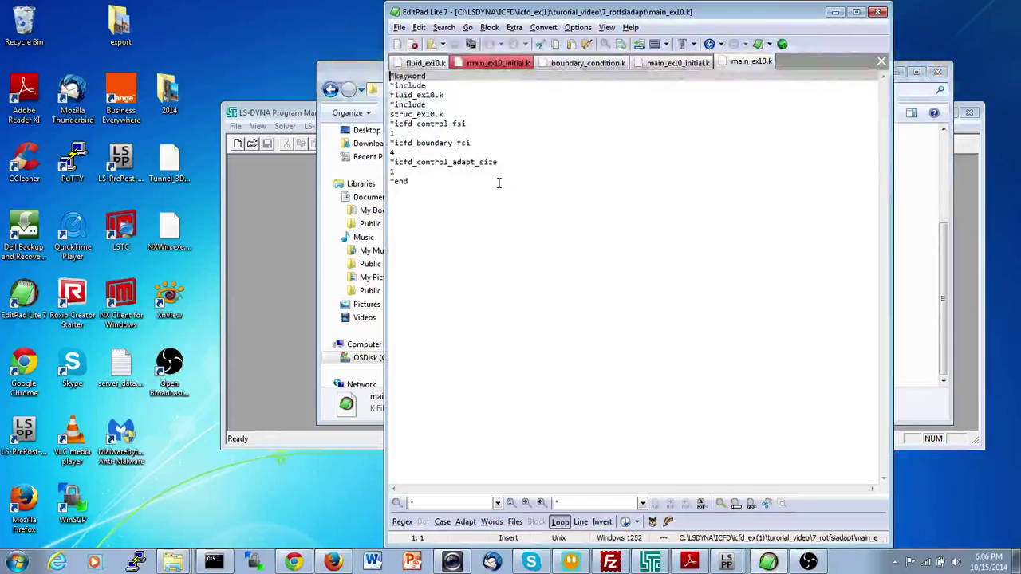
pyautogui.moveTo(432, 170); pyautogui.dragTo(384, 164)
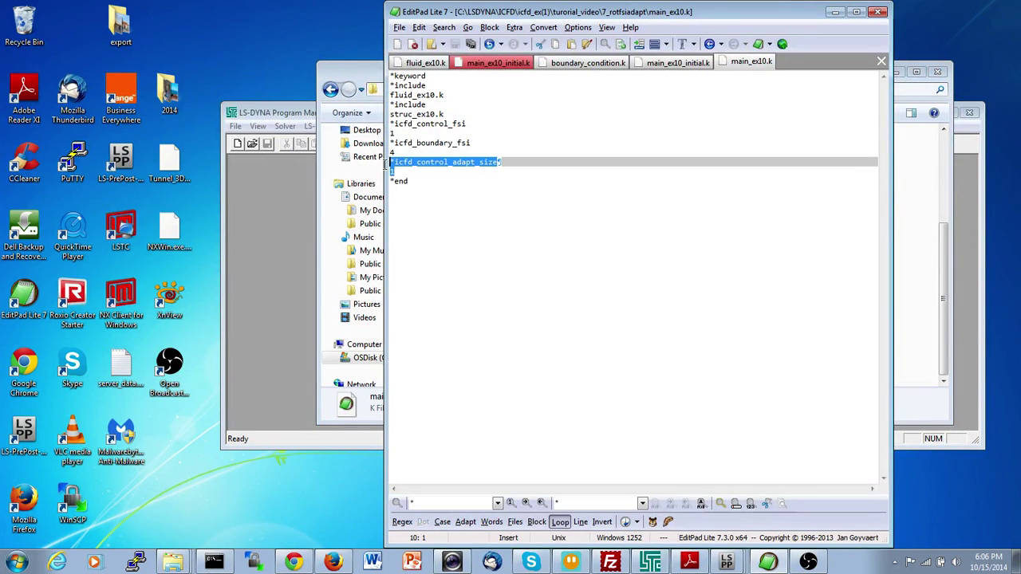
pyautogui.click(435, 170)
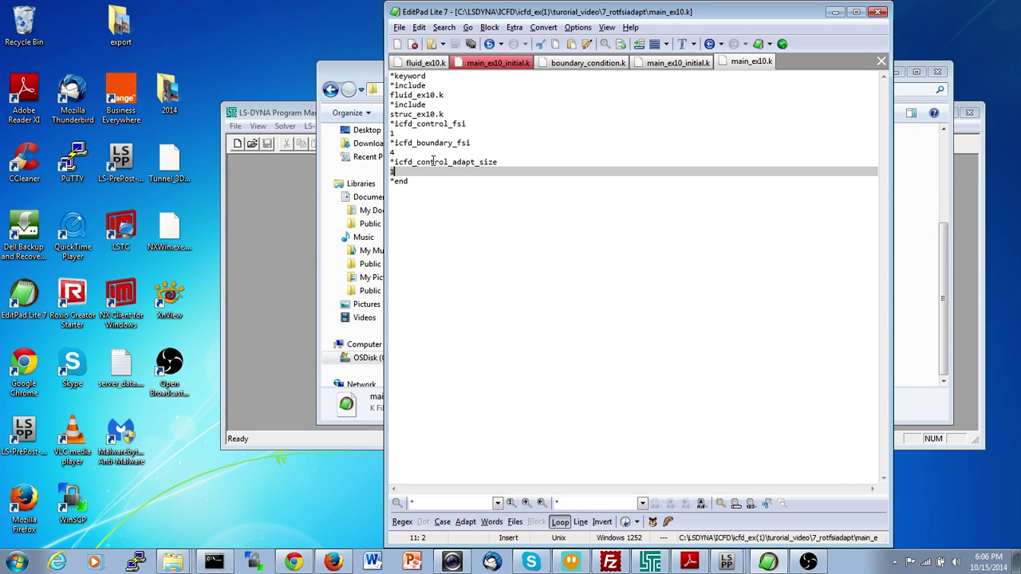
# Step: Switch to File Explorer and load the d3plot file from the 7_rotfsiadapt folder into LS-PrePost
pyautogui.click(367, 76)
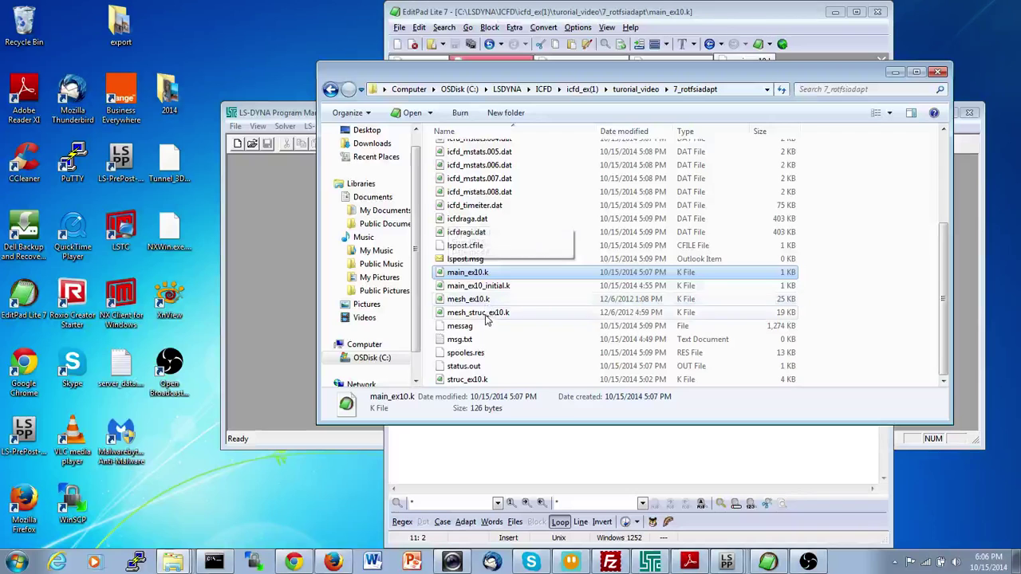
pyautogui.scroll(4, 489, 319)
pyautogui.click(466, 190)
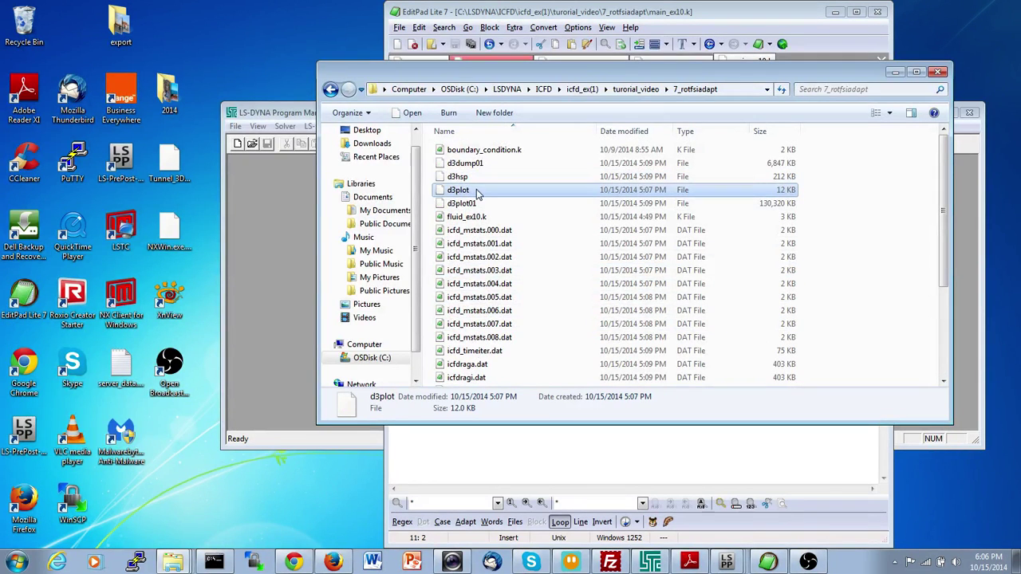
pyautogui.moveTo(476, 192); pyautogui.dragTo(24, 431)
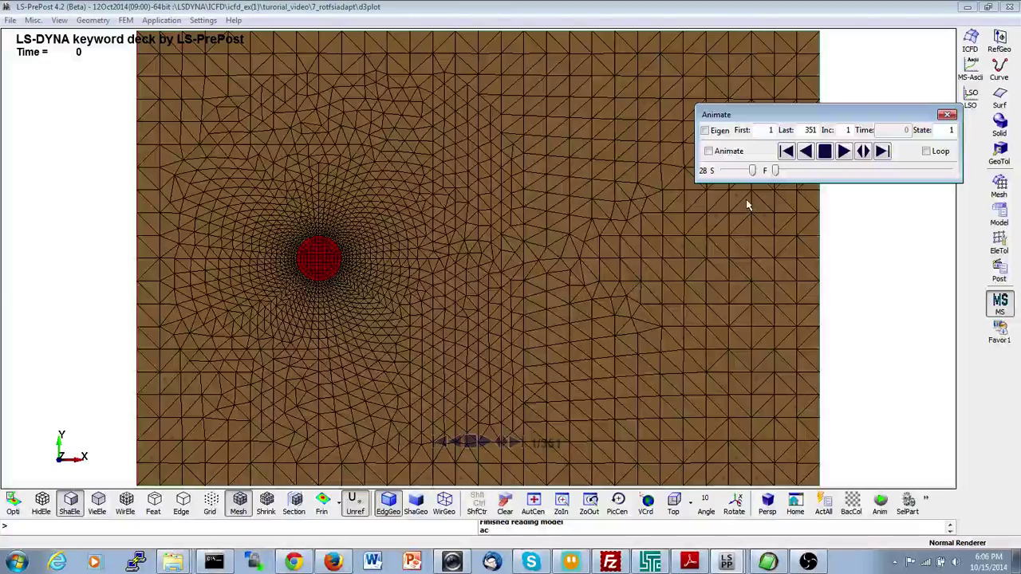
# Step: Play the animation to state 42, return it to state 1 and replay to state 43, examining the mesh around the cylinder
pyautogui.click(843, 150)
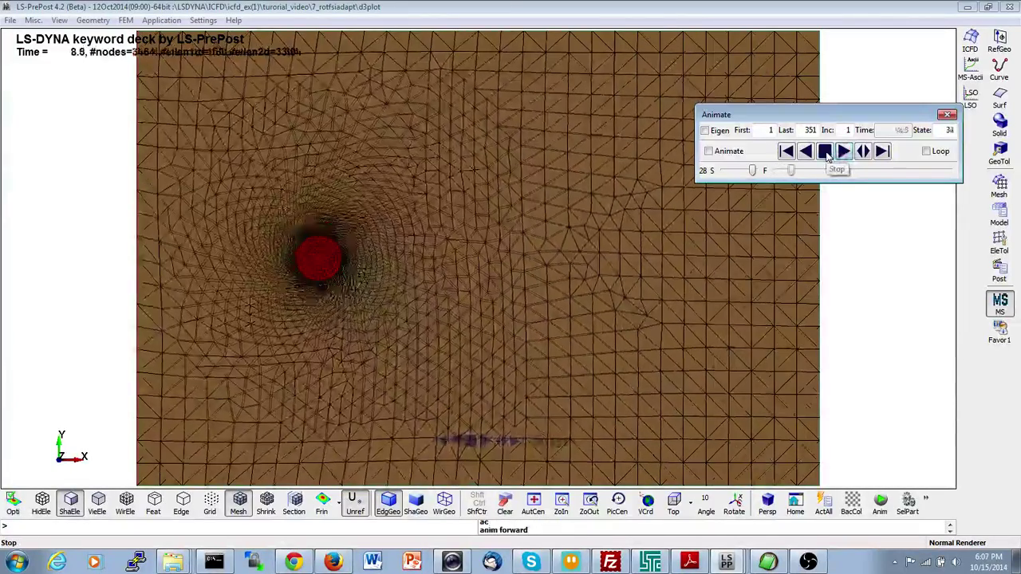
pyautogui.click(825, 151)
pyautogui.moveTo(791, 170); pyautogui.dragTo(768, 170)
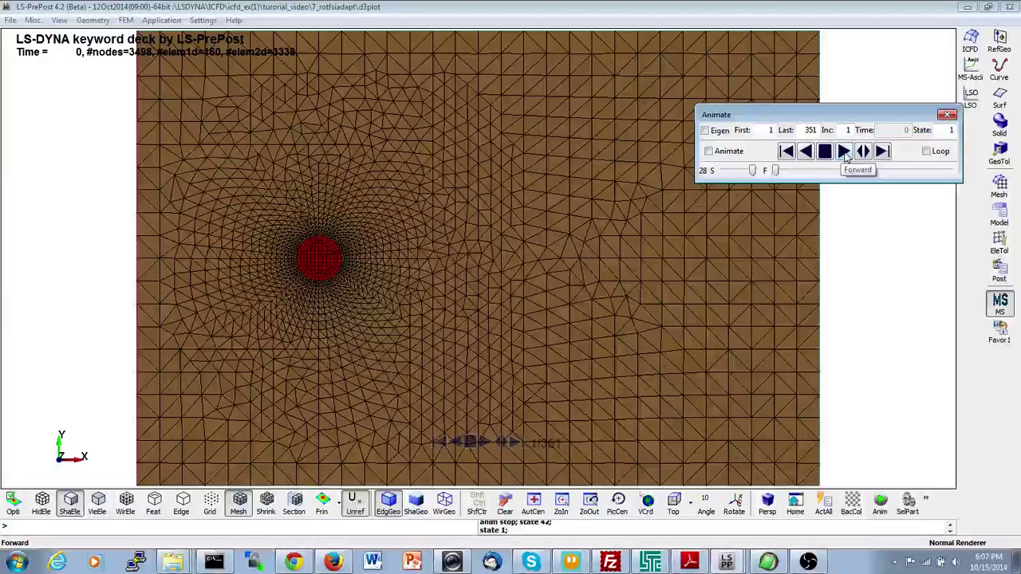
pyautogui.click(844, 153)
pyautogui.click(824, 156)
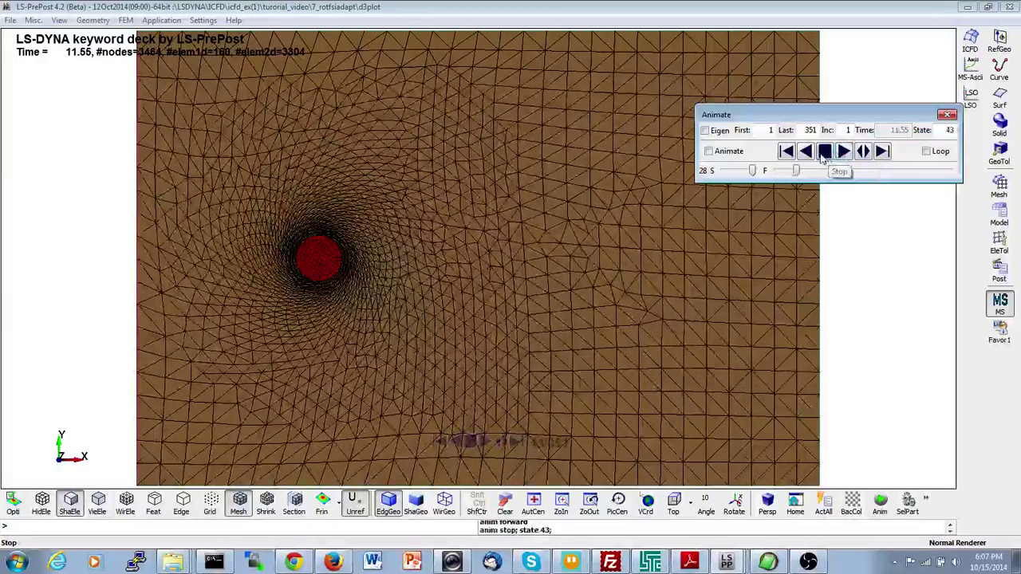
# Step: Advance state by state to 65 and play on to state 128, examining how the mesh twists and is rebuilt around the cylinder
pyautogui.click(886, 157)
pyautogui.click(886, 157)
pyautogui.click(886, 156)
pyautogui.click(886, 157)
pyautogui.click(886, 158)
pyautogui.click(886, 157)
pyautogui.click(886, 157)
pyautogui.click(887, 158)
pyautogui.tripleClick(886, 158)
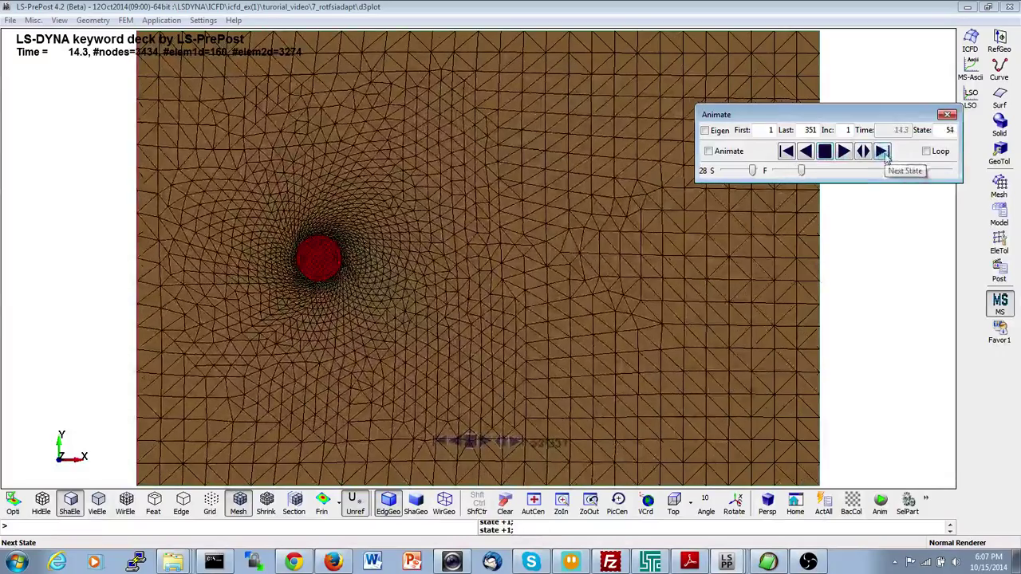
pyautogui.tripleClick(886, 157)
pyautogui.tripleClick(886, 157)
pyautogui.tripleClick(886, 157)
pyautogui.tripleClick(886, 157)
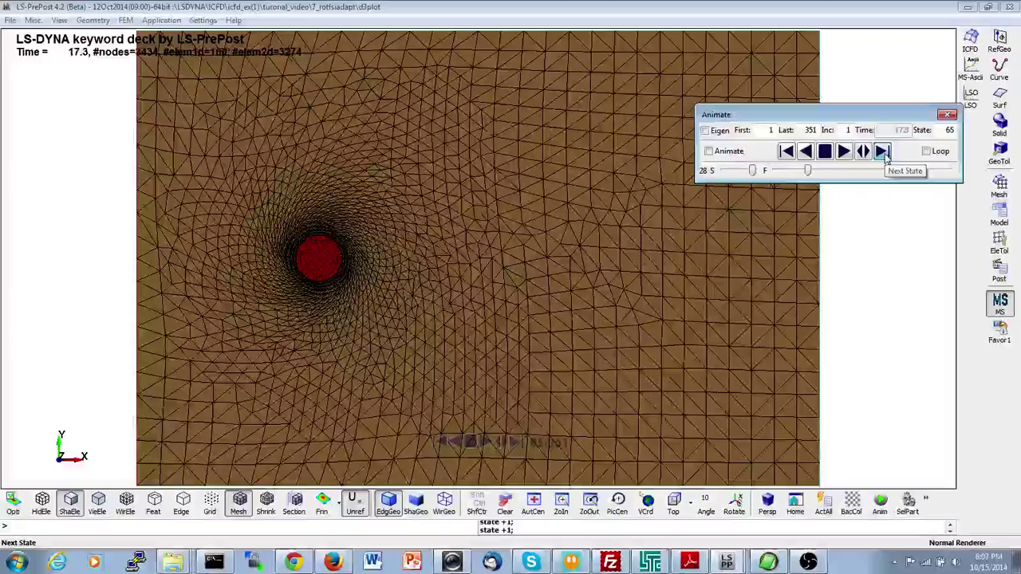
pyautogui.click(843, 153)
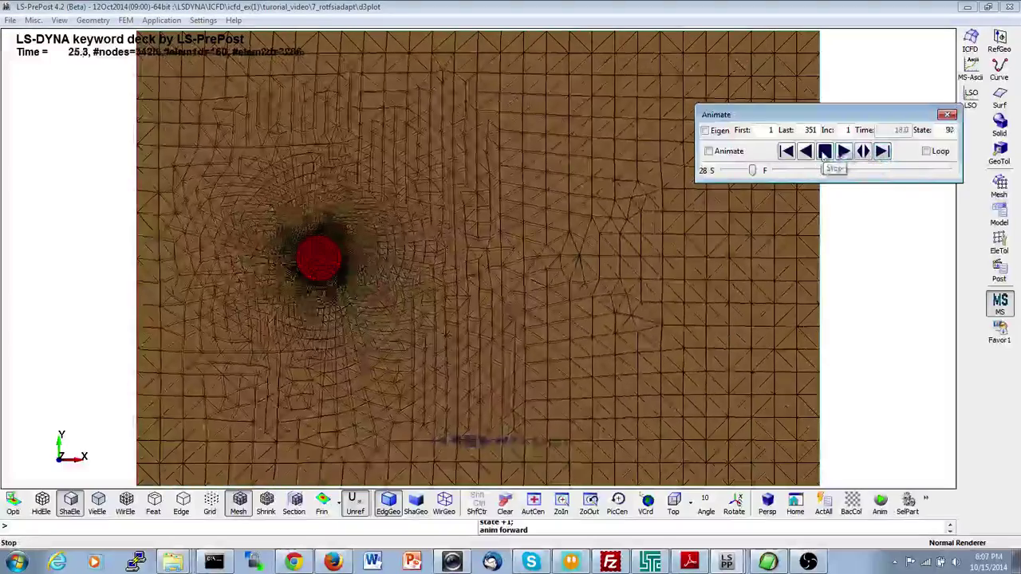
pyautogui.click(824, 152)
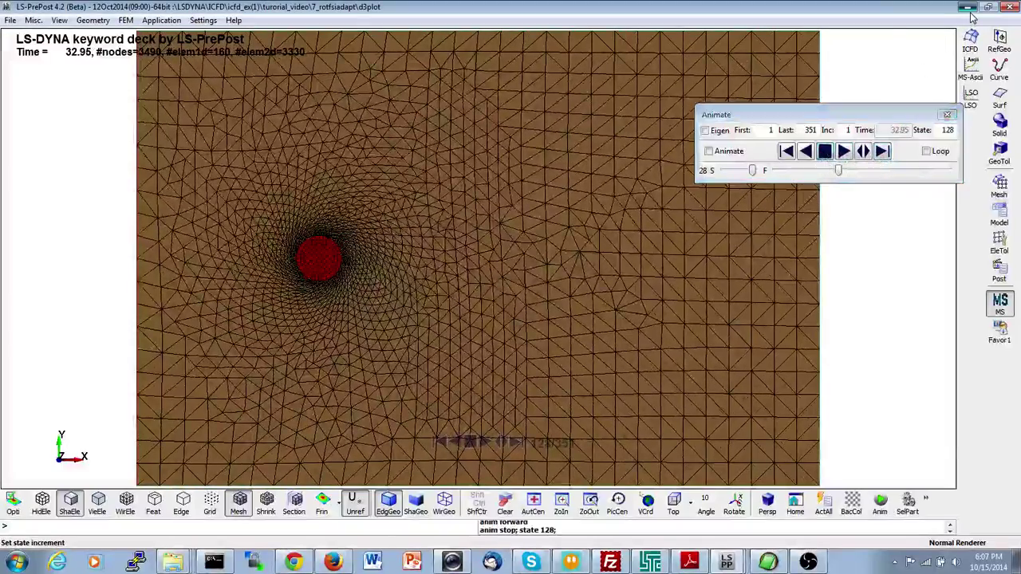
# Step: Switch to File Explorer and compare the icfd_mstats .dat files in the 7_rotfsiadapt folder with those in 6_rotfsi
pyautogui.click(967, 6)
pyautogui.click(501, 232)
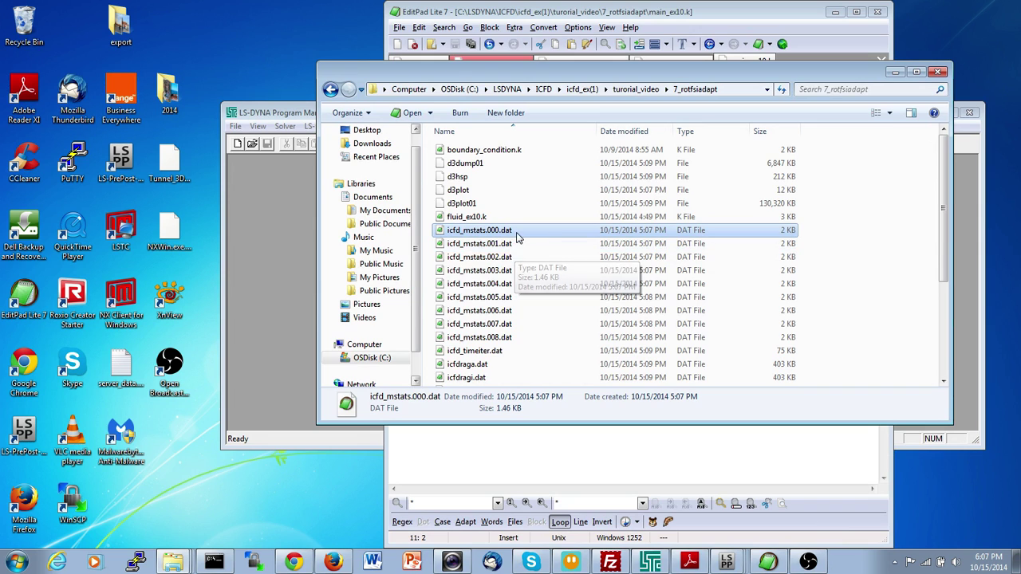
pyautogui.click(636, 88)
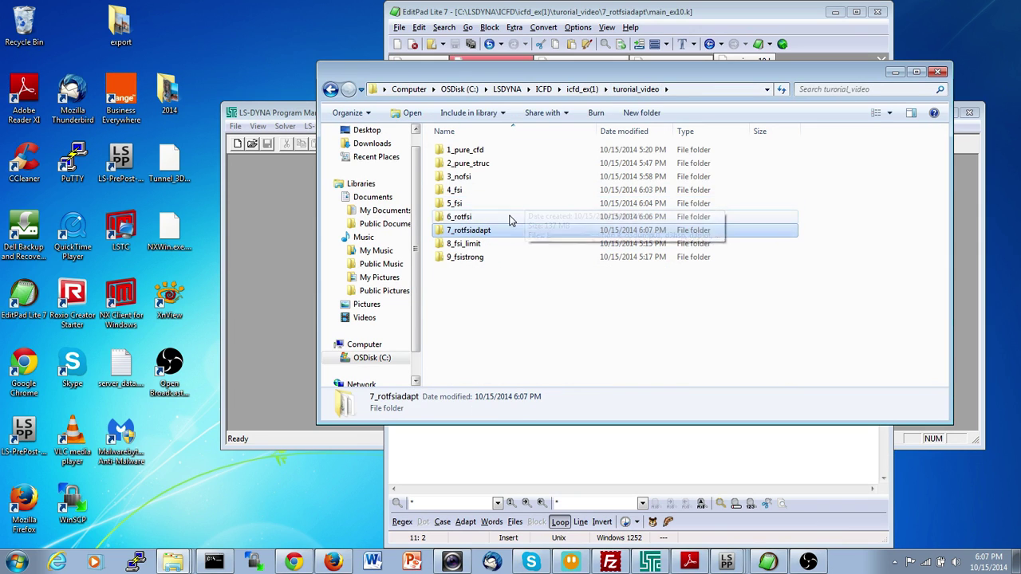
pyautogui.doubleClick(511, 217)
pyautogui.click(510, 230)
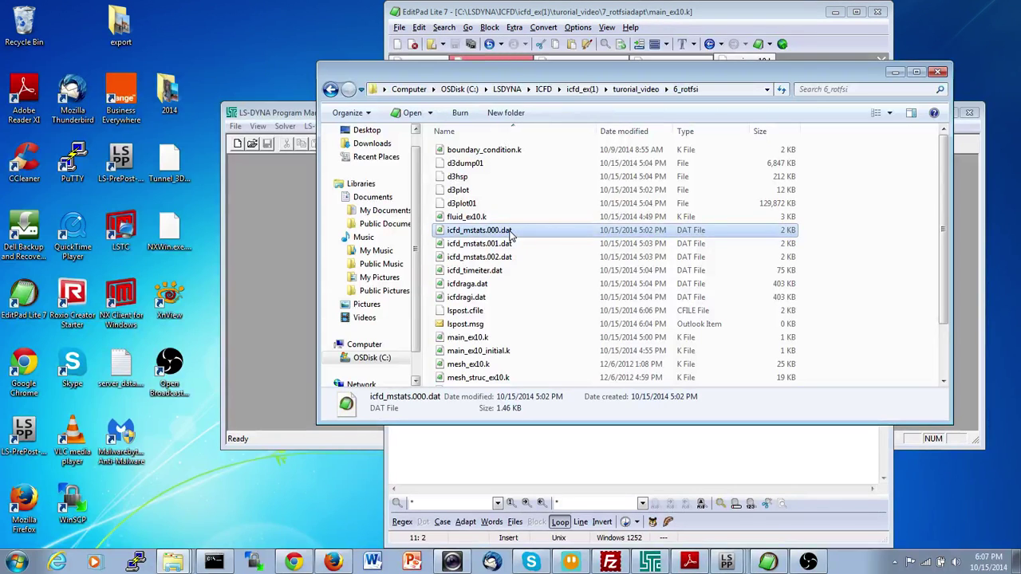
pyautogui.keyDown('shift'); pyautogui.click(510, 257); pyautogui.keyUp('shift')
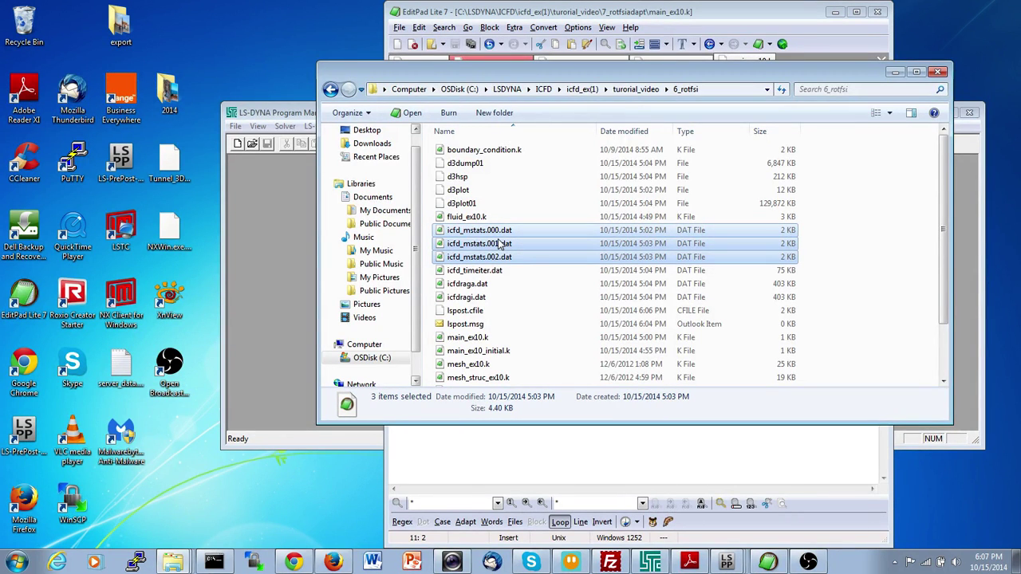
pyautogui.click(495, 231)
pyautogui.click(496, 244)
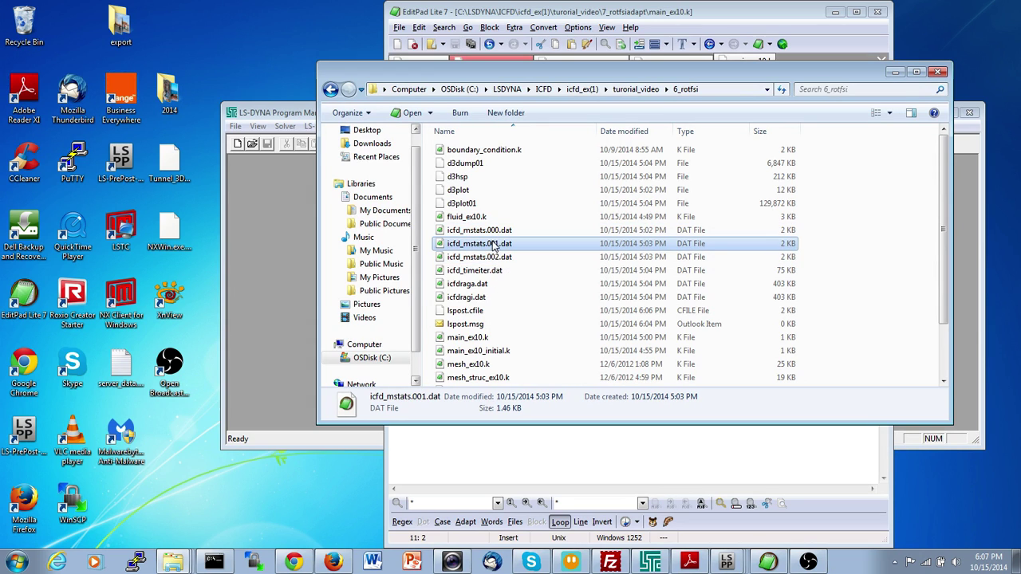
pyautogui.click(499, 257)
pyautogui.press('BackSpace')
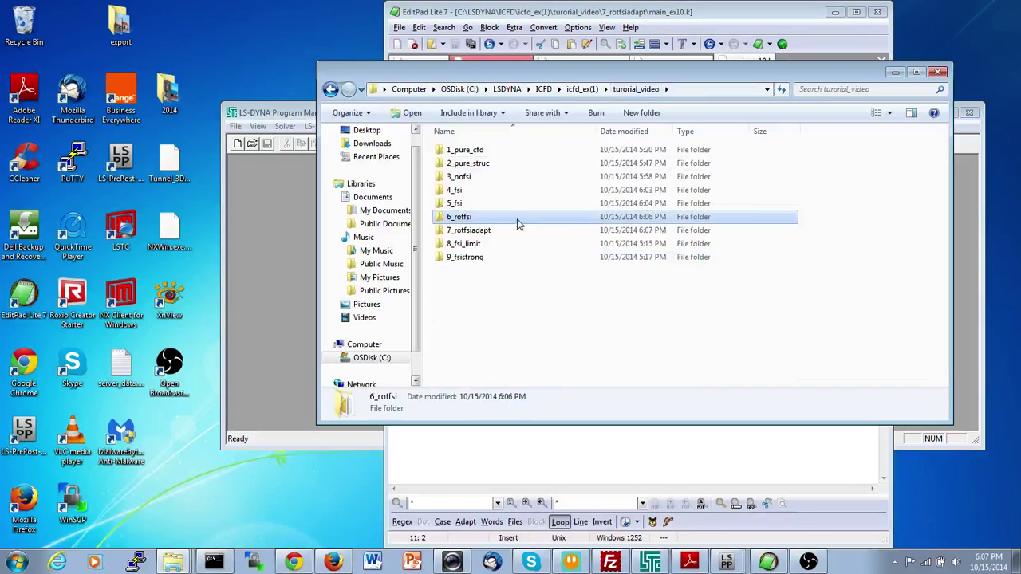
pyautogui.doubleClick(508, 229)
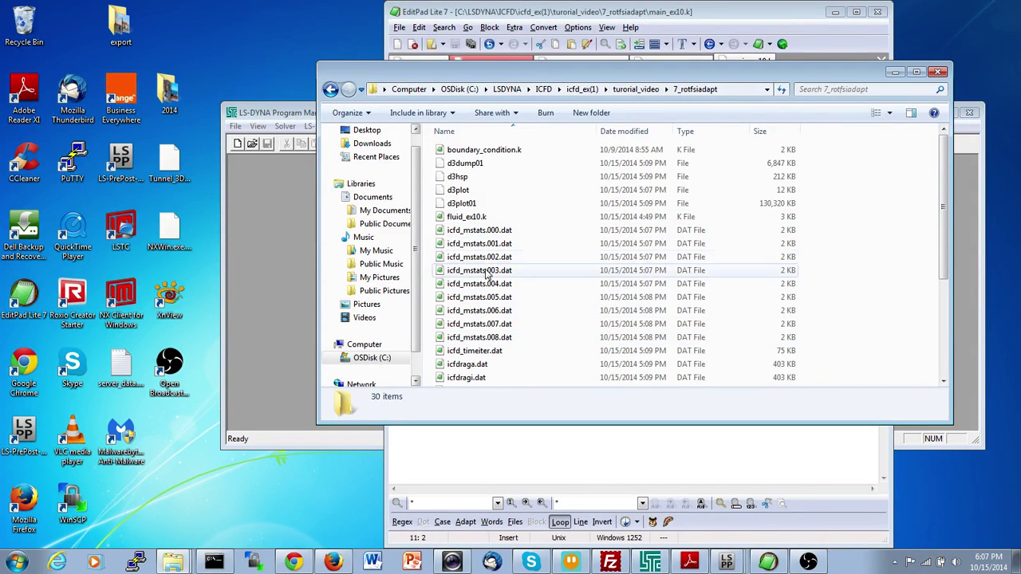
# Step: Open the 8_fsi_limit folder, then switch to ICFD_theory.pdf in Adobe Reader and examine the Loose FSI coupling diagram
pyautogui.click(627, 91)
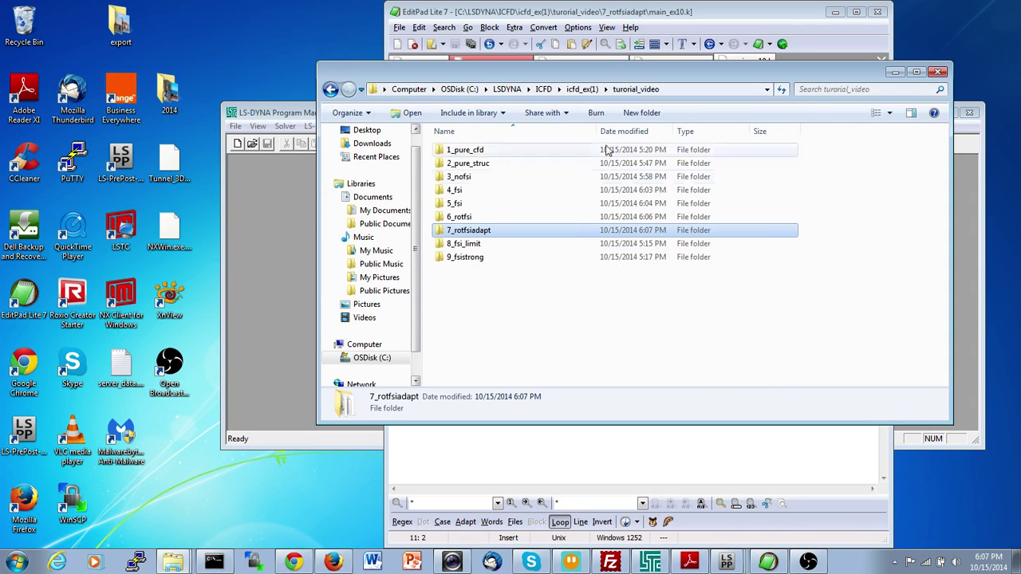
pyautogui.doubleClick(580, 246)
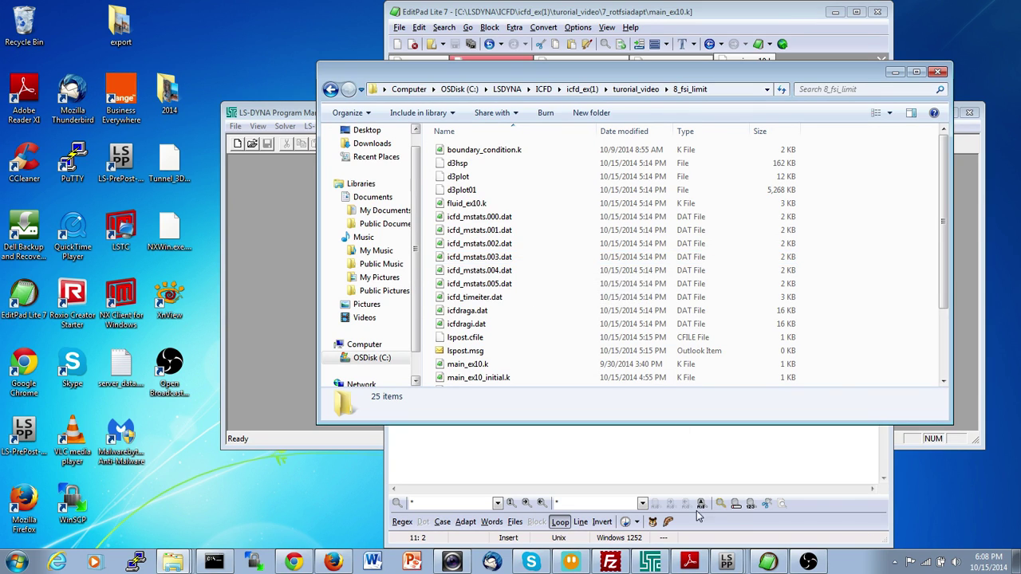
pyautogui.click(690, 562)
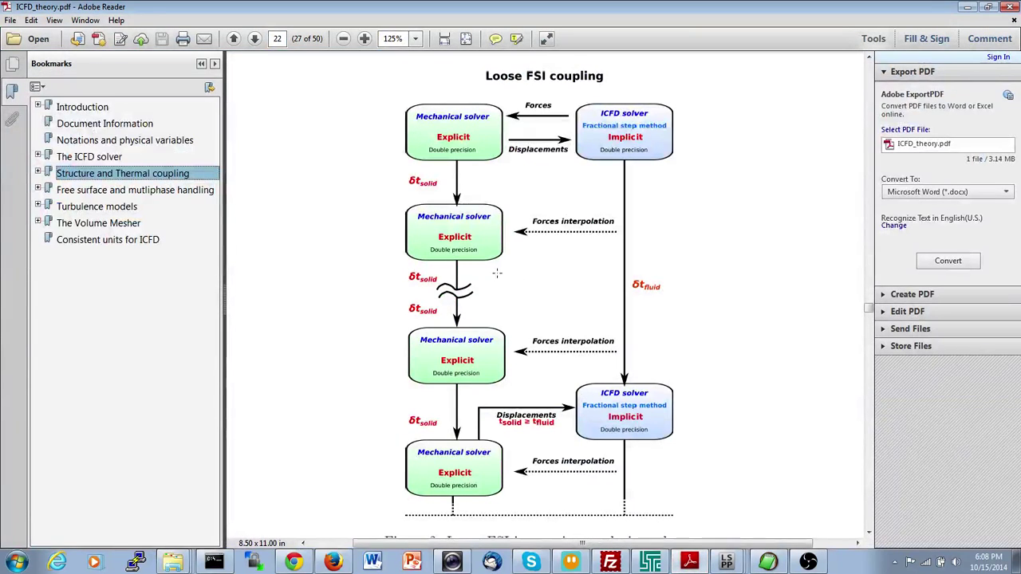
pyautogui.scroll(3, 502, 295)
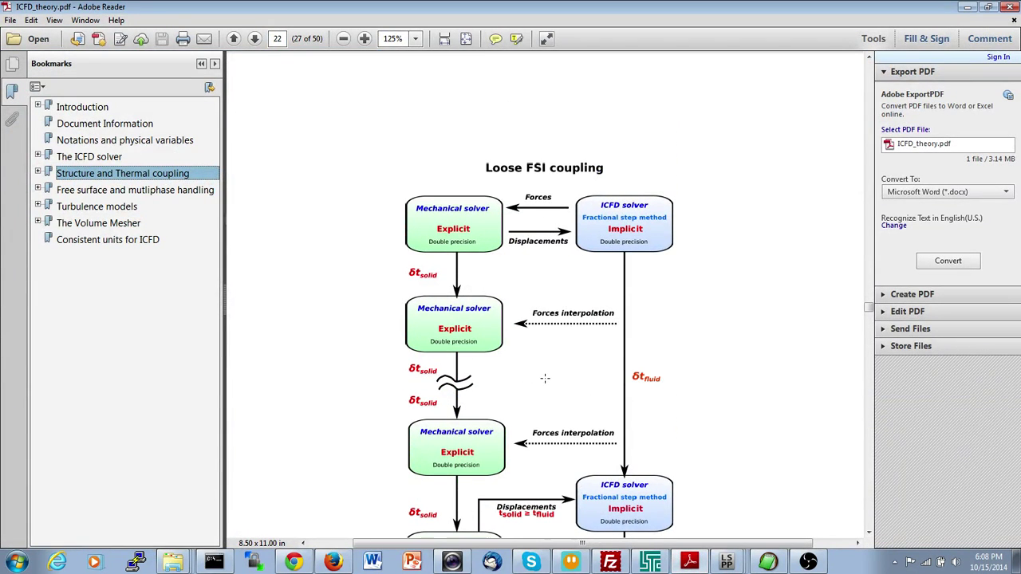
pyautogui.scroll(-3, 545, 378)
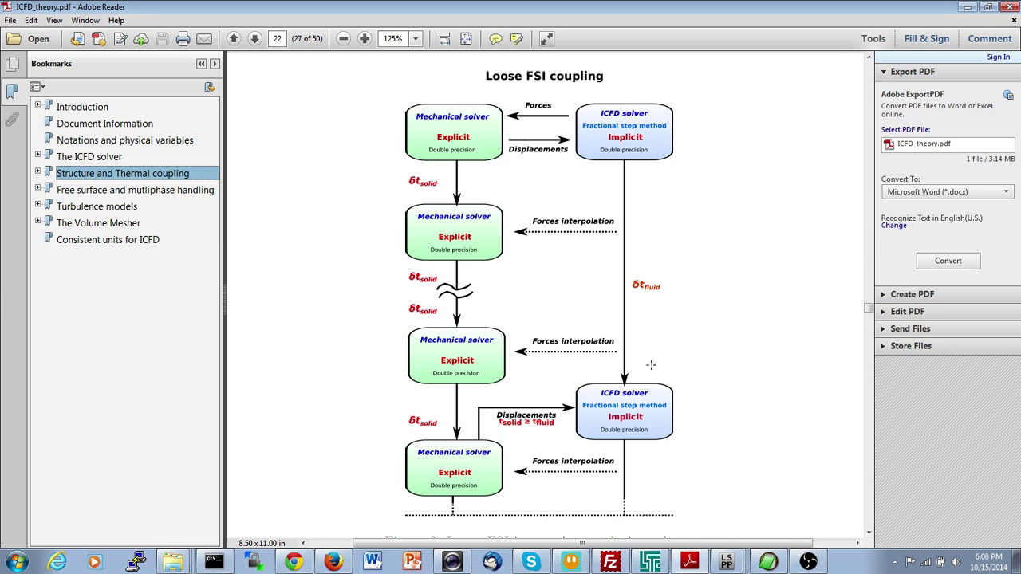
pyautogui.scroll(-1, 638, 280)
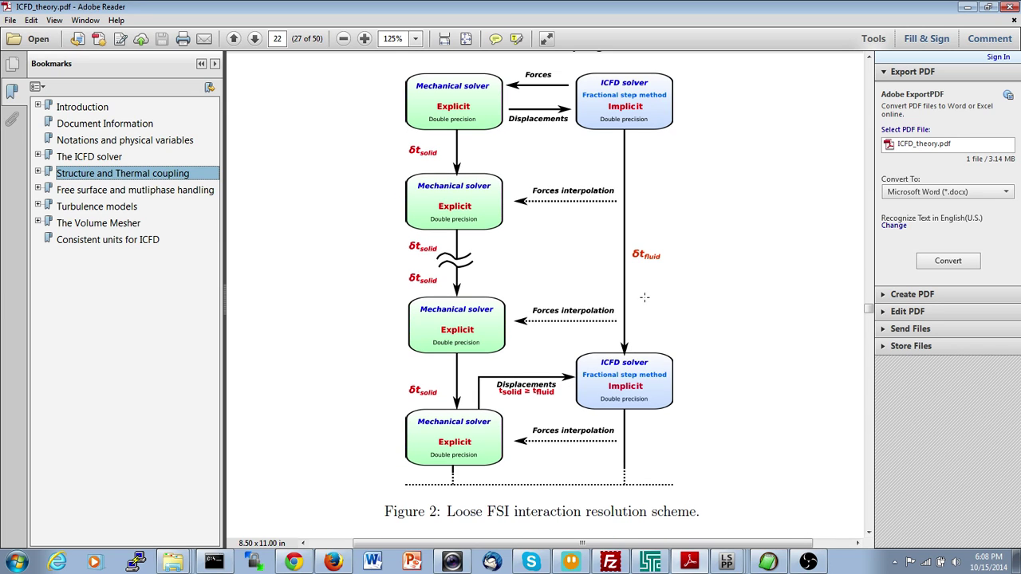
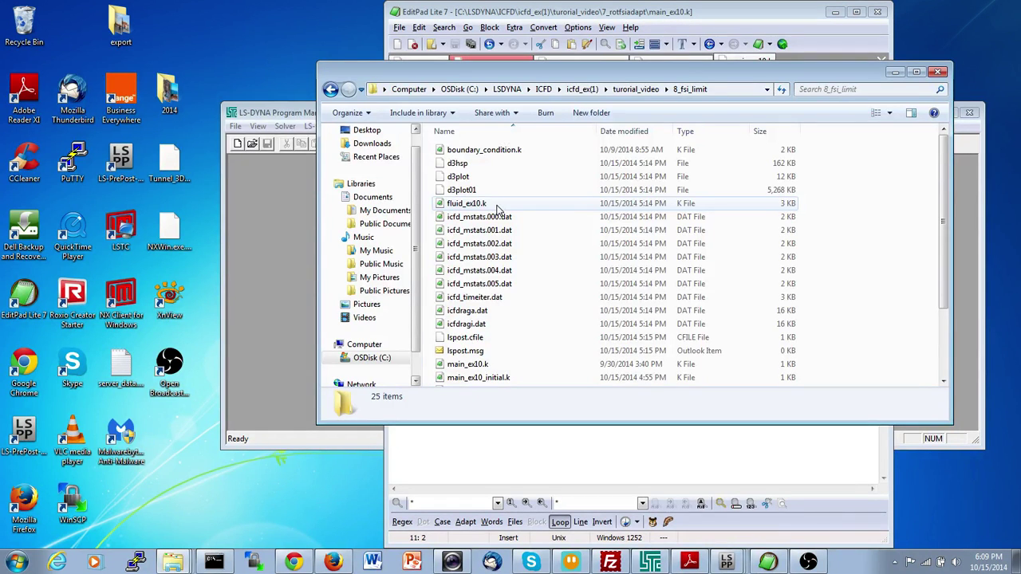
# Step: Open fluid_ex10.k and struc_ex10.k from 8_fsi_limit in the text editor and examine the density in the *MAT_RIGID card
pyautogui.doubleClick(471, 203)
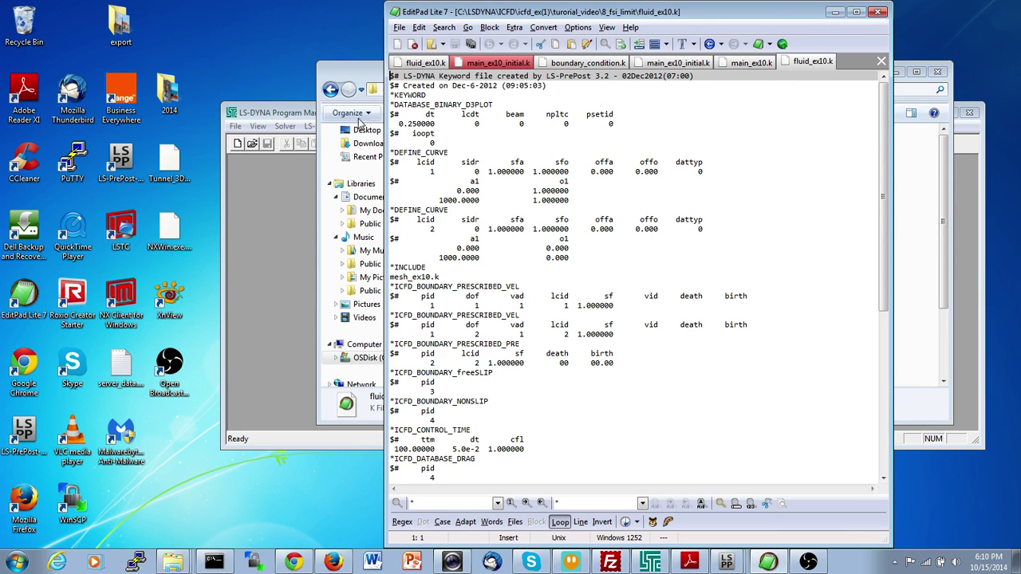
pyautogui.click(372, 88)
pyautogui.scroll(-2, 515, 375)
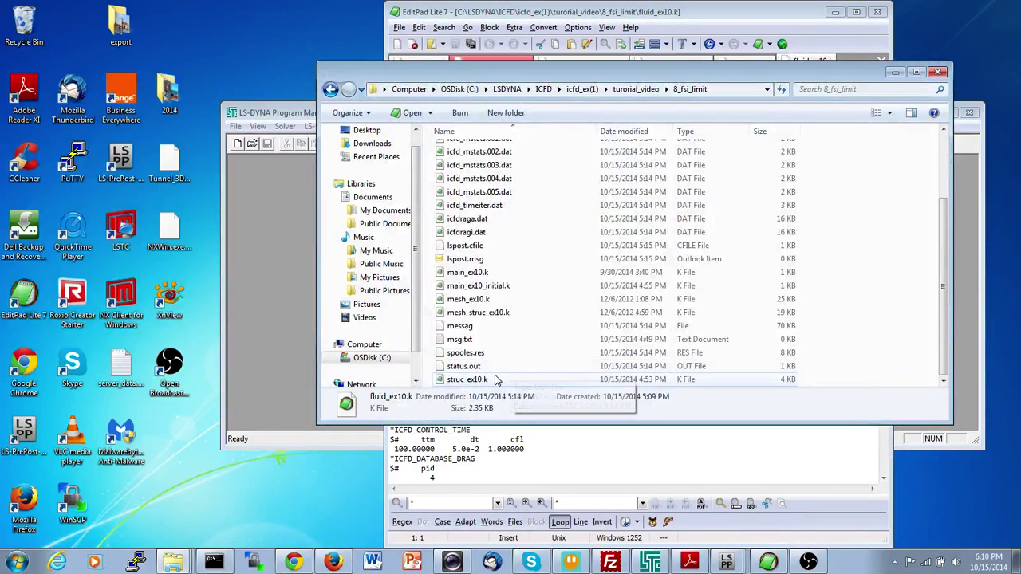
pyautogui.doubleClick(495, 376)
pyautogui.scroll(-3, 511, 344)
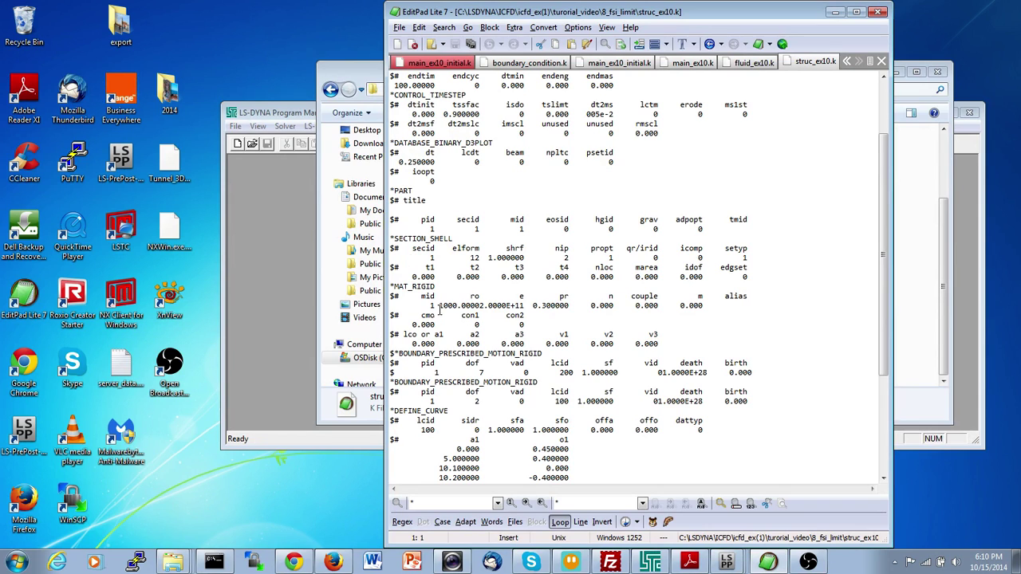
pyautogui.moveTo(439, 306); pyautogui.dragTo(459, 306)
# Step: Return to fluid_ex10.k and examine the fluid density in the *ICFD_MAT card
pyautogui.click(752, 62)
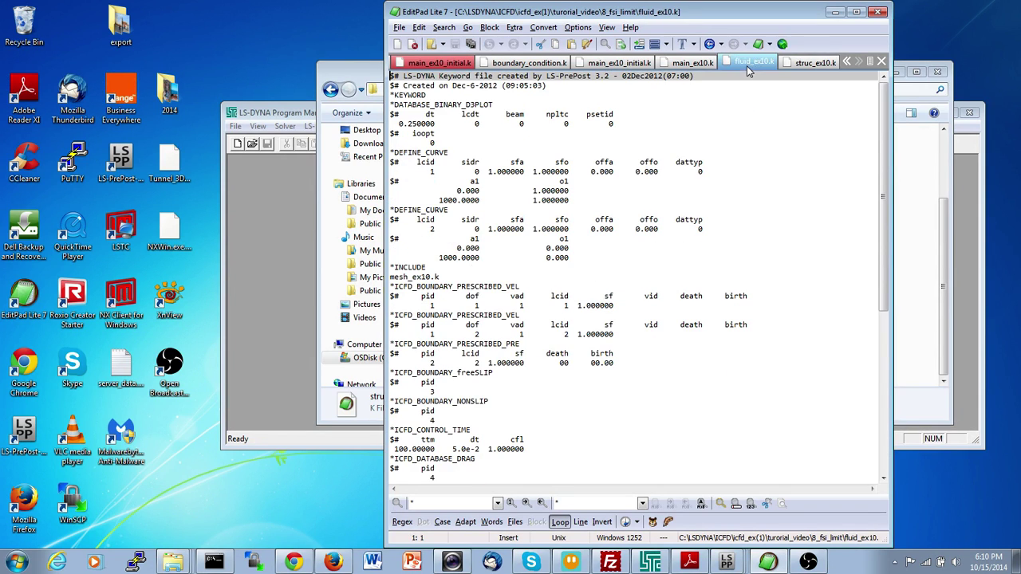
pyautogui.scroll(-4, 488, 441)
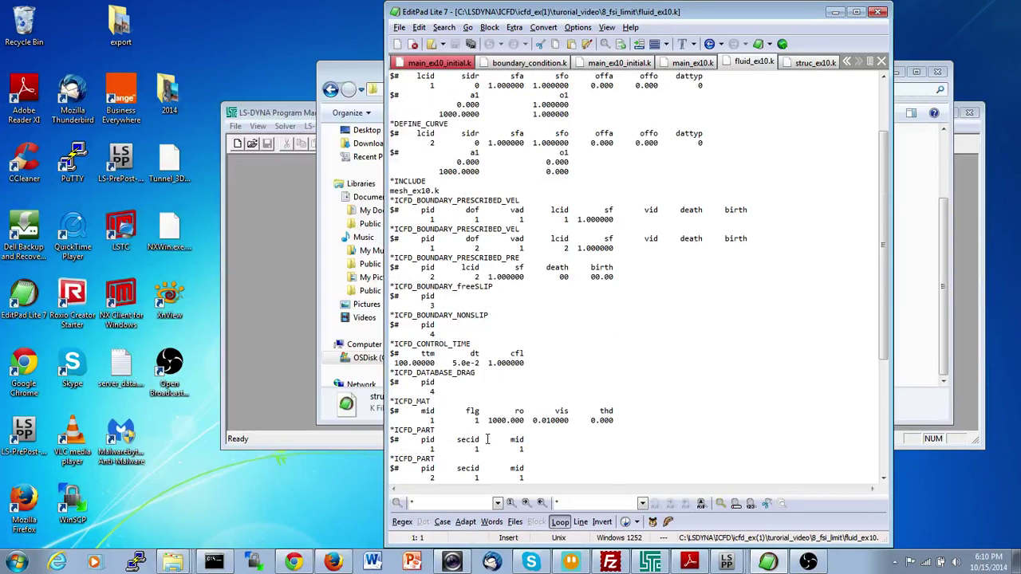
pyautogui.moveTo(489, 391); pyautogui.dragTo(505, 391)
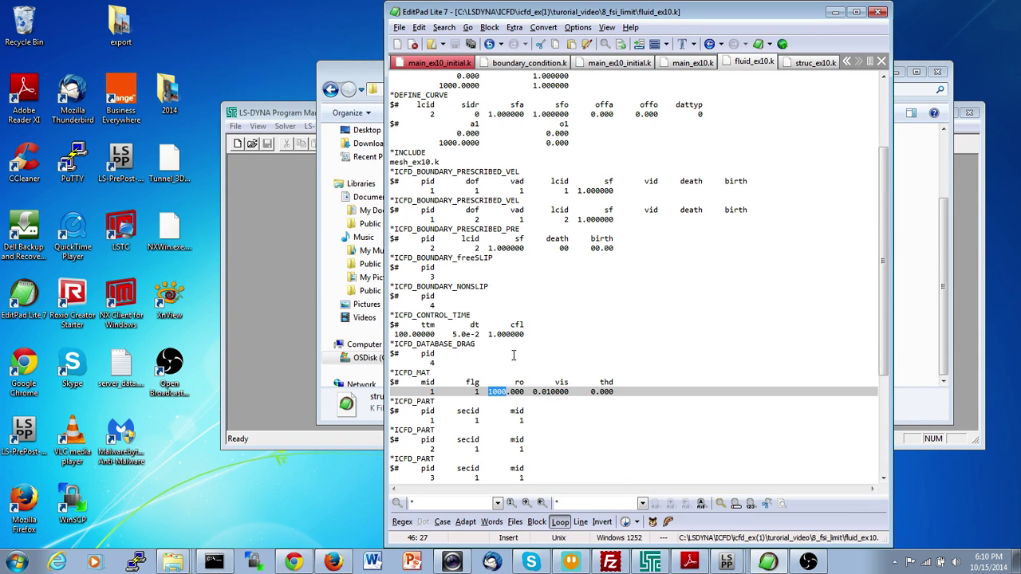
# Step: Switch to File Explorer and load the d3plot file from the 8_fsi_limit folder into LS-PrePost
pyautogui.click(348, 71)
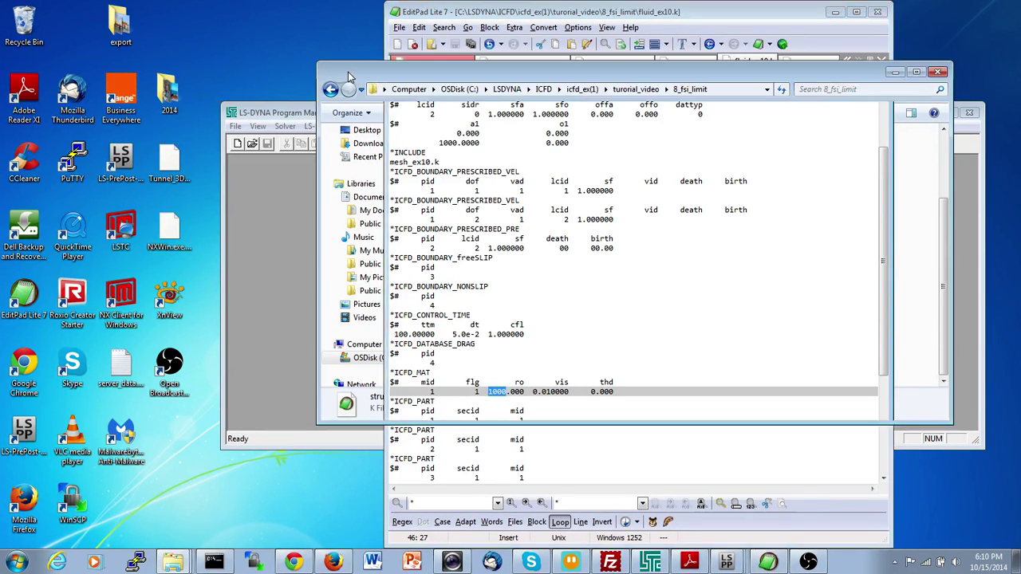
pyautogui.scroll(3, 509, 228)
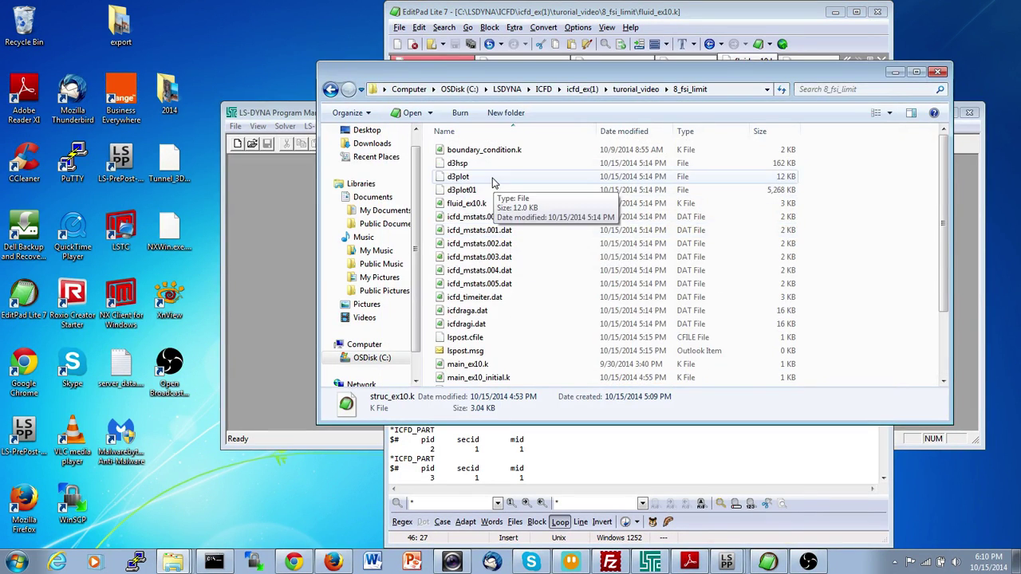
pyautogui.moveTo(478, 177); pyautogui.dragTo(24, 435)
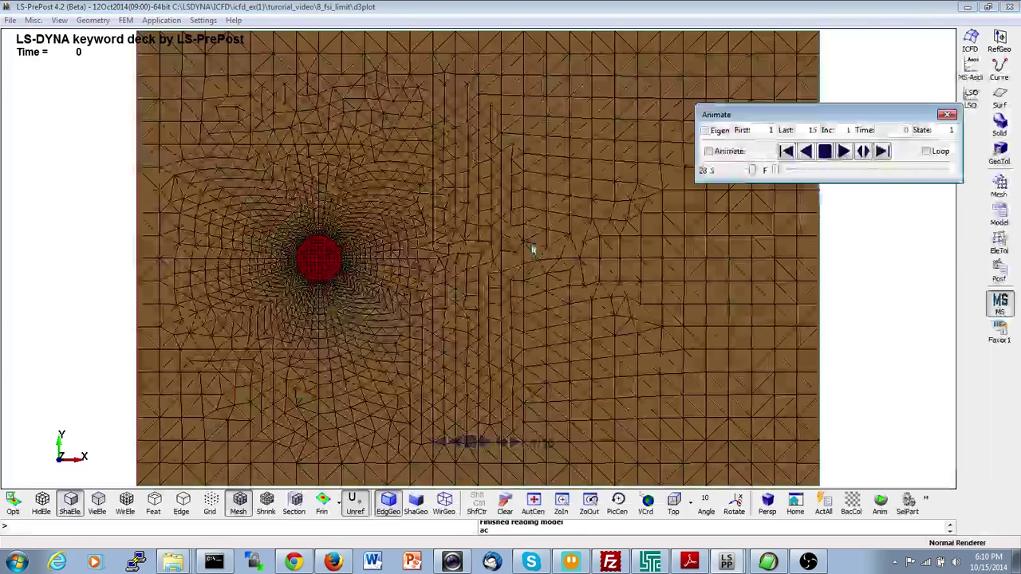
# Step: Advance the 8_fsi_limit results state by state to state 9, examining the cylinder's motion and the mesh around it
pyautogui.click(881, 155)
pyautogui.click(880, 155)
pyautogui.click(880, 156)
pyautogui.click(881, 156)
pyautogui.click(881, 156)
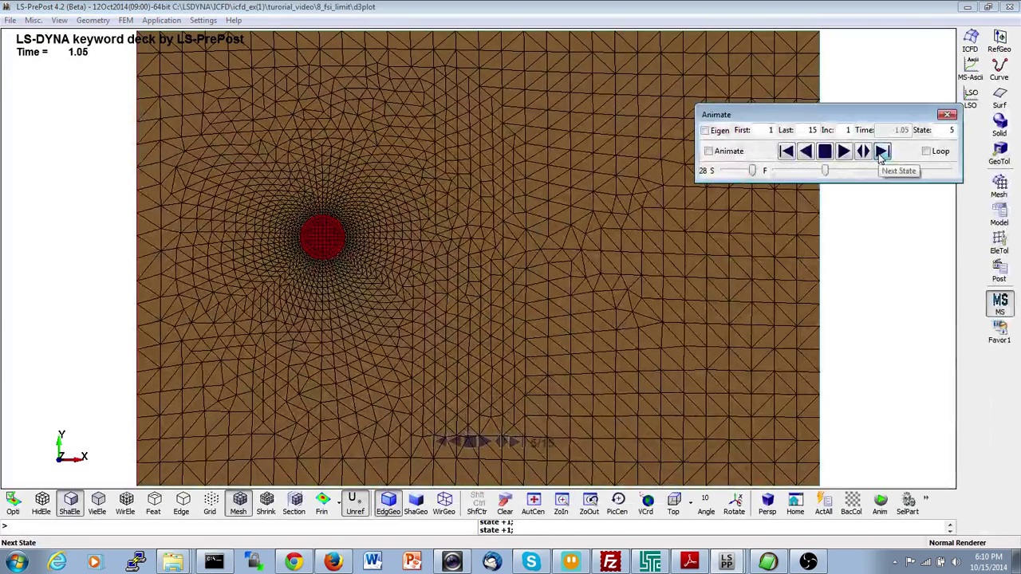
pyautogui.click(880, 156)
pyautogui.click(880, 155)
pyautogui.click(881, 155)
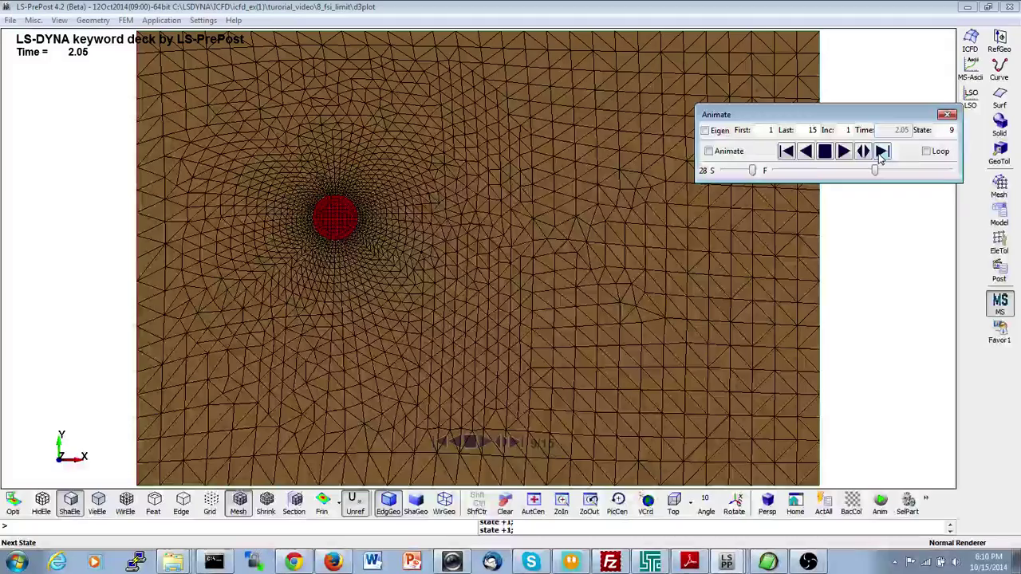
# Step: Advance the 8_fsi_limit results to state 12 and color the MS_SHELL_10 fluid mesh by fluid velocity
pyautogui.click(881, 155)
pyautogui.click(881, 155)
pyautogui.click(880, 155)
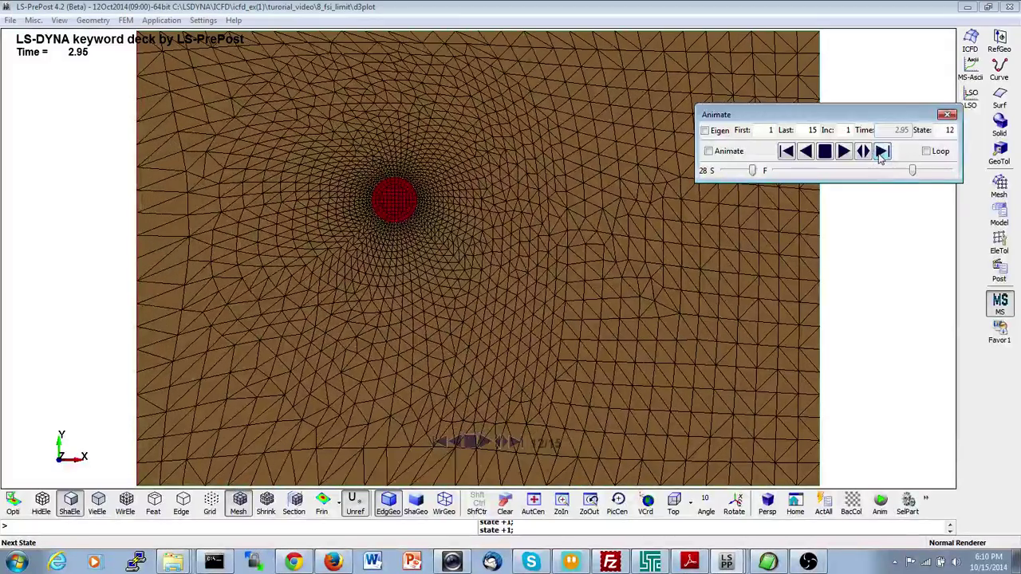
pyautogui.click(972, 41)
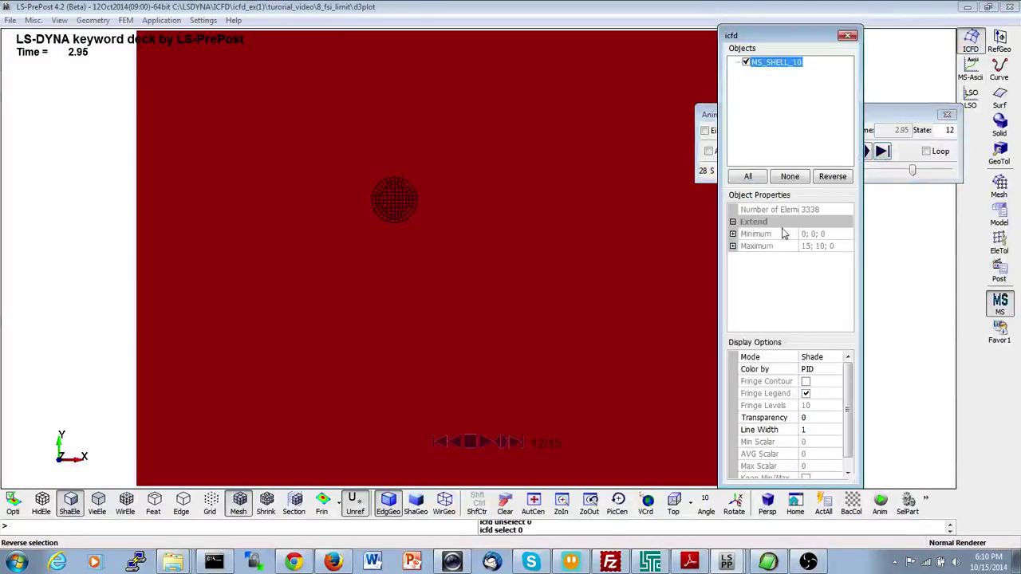
pyautogui.click(808, 369)
pyautogui.click(810, 370)
pyautogui.click(818, 393)
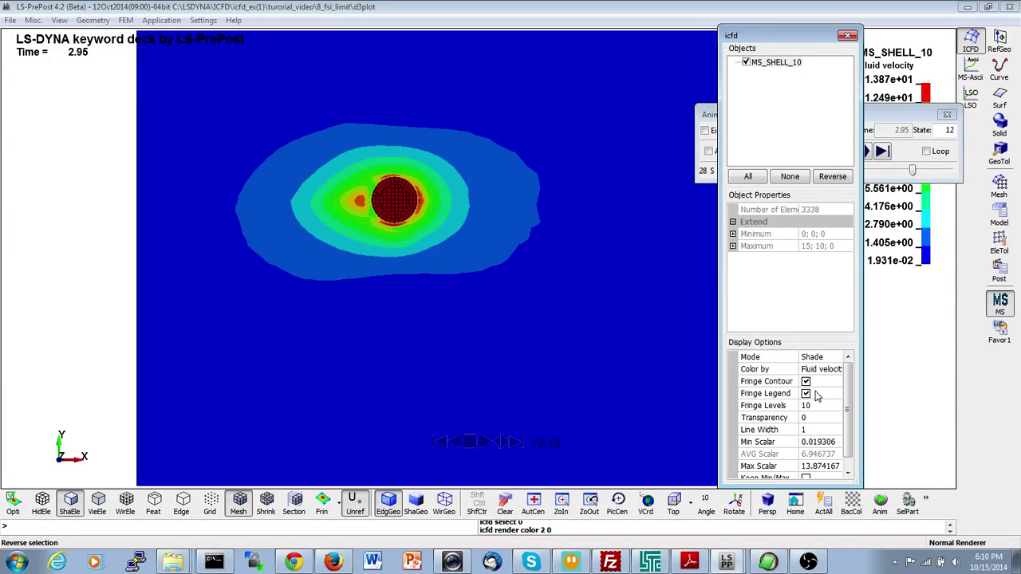
# Step: Advance the fluid velocity contours to state 14, examining the flow field around the moving cylinder
pyautogui.moveTo(790, 46); pyautogui.dragTo(744, 62)
pyautogui.click(881, 152)
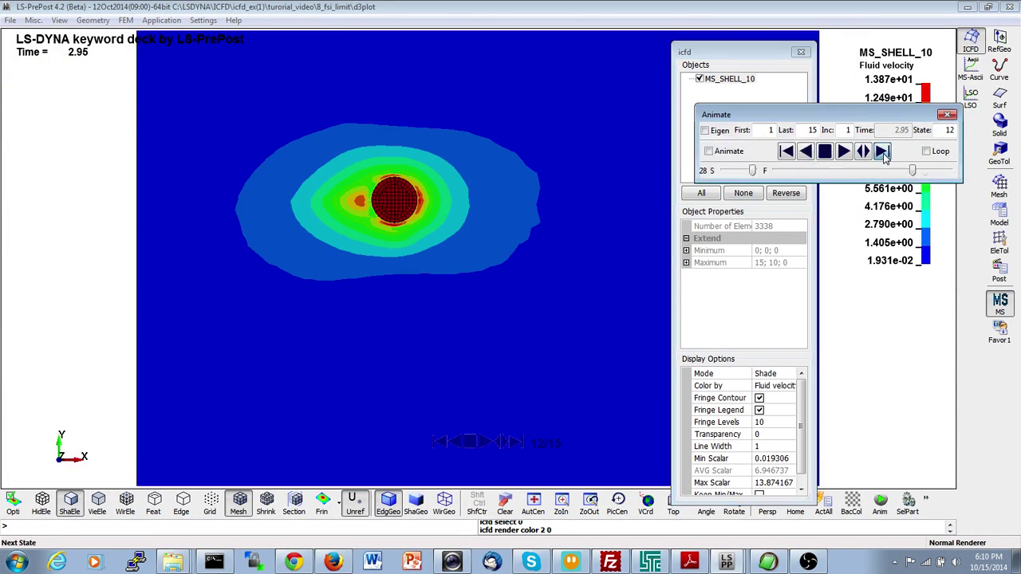
pyautogui.click(882, 151)
pyautogui.click(882, 152)
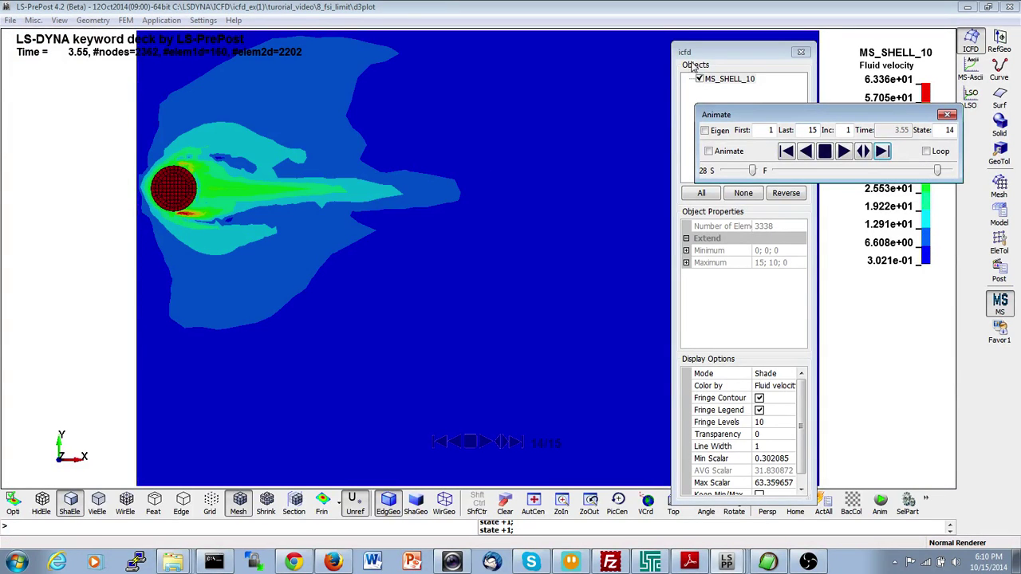
# Step: Color the MS_SHELL_10 fluid domain by PID and set its display mode to Mesh
pyautogui.click(779, 387)
pyautogui.click(778, 387)
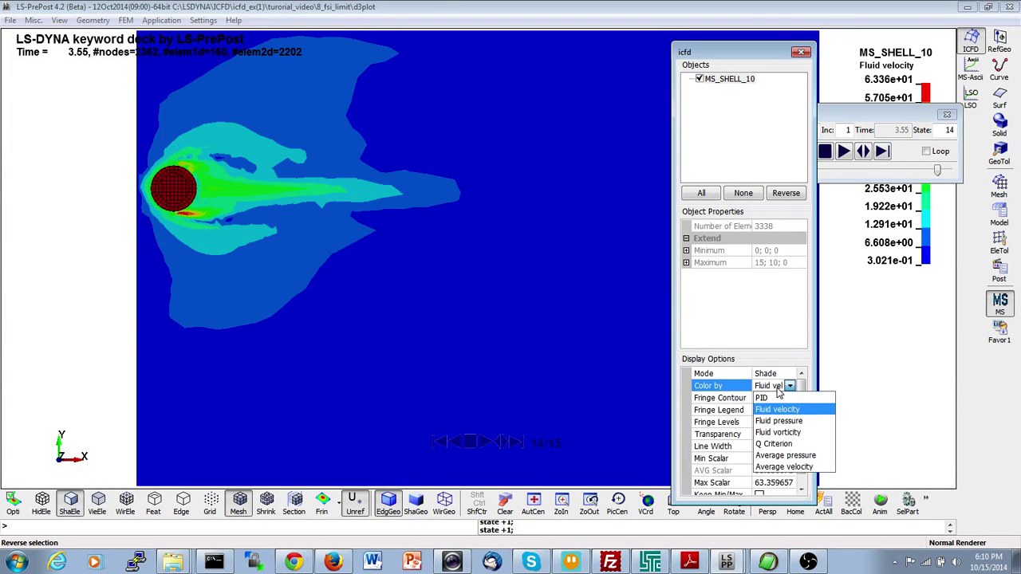
pyautogui.click(777, 397)
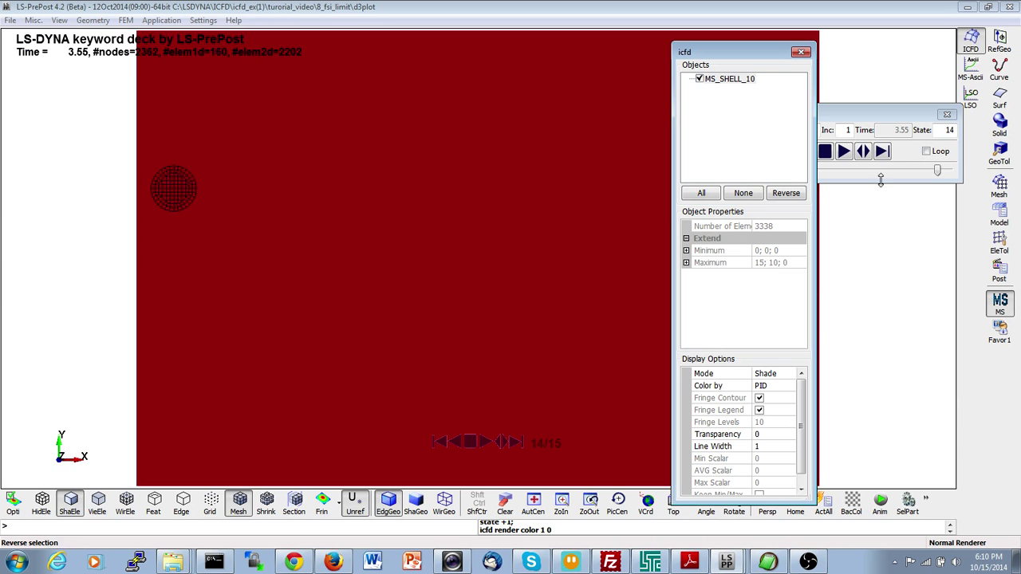
pyautogui.click(770, 373)
pyautogui.click(771, 375)
pyautogui.click(767, 409)
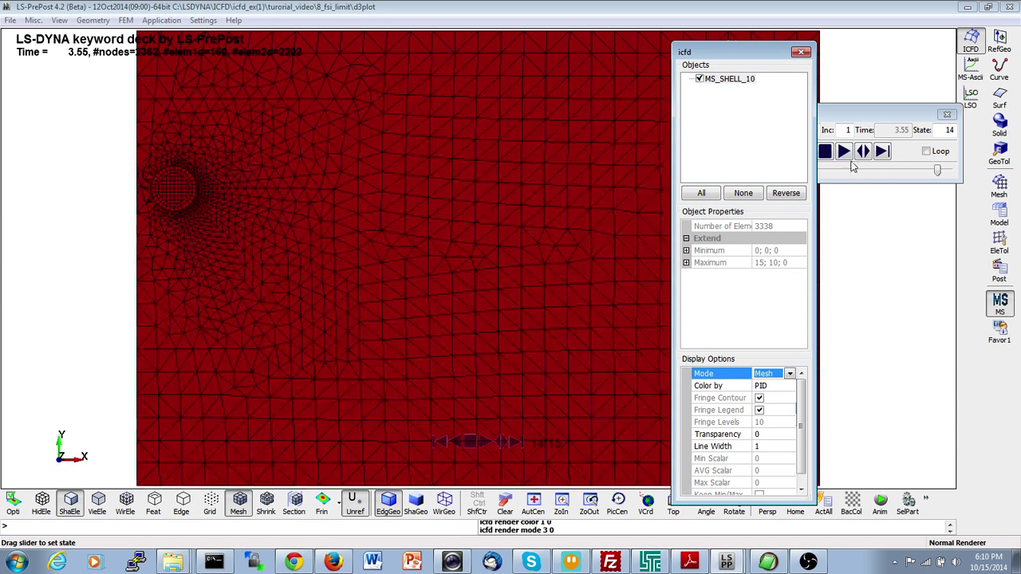
# Step: Go back to state 8 and replay the results up to state 14, examining the mesh deformation around the cylinder
pyautogui.click(851, 125)
pyautogui.click(786, 153)
pyautogui.click(786, 152)
pyautogui.click(787, 152)
pyautogui.click(786, 153)
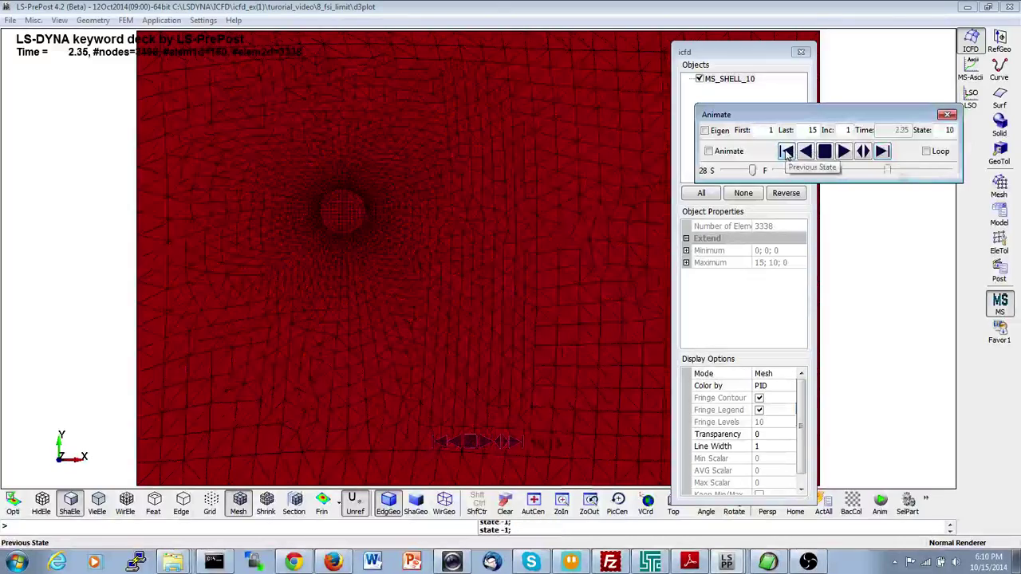
pyautogui.click(787, 152)
pyautogui.click(787, 152)
pyautogui.click(882, 152)
pyautogui.click(882, 152)
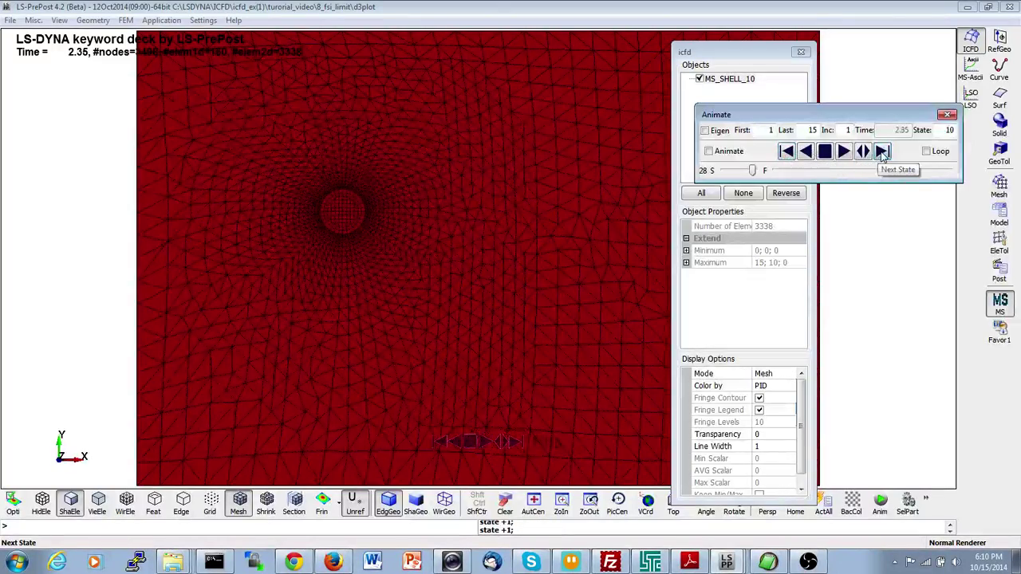
pyautogui.click(882, 152)
pyautogui.click(882, 152)
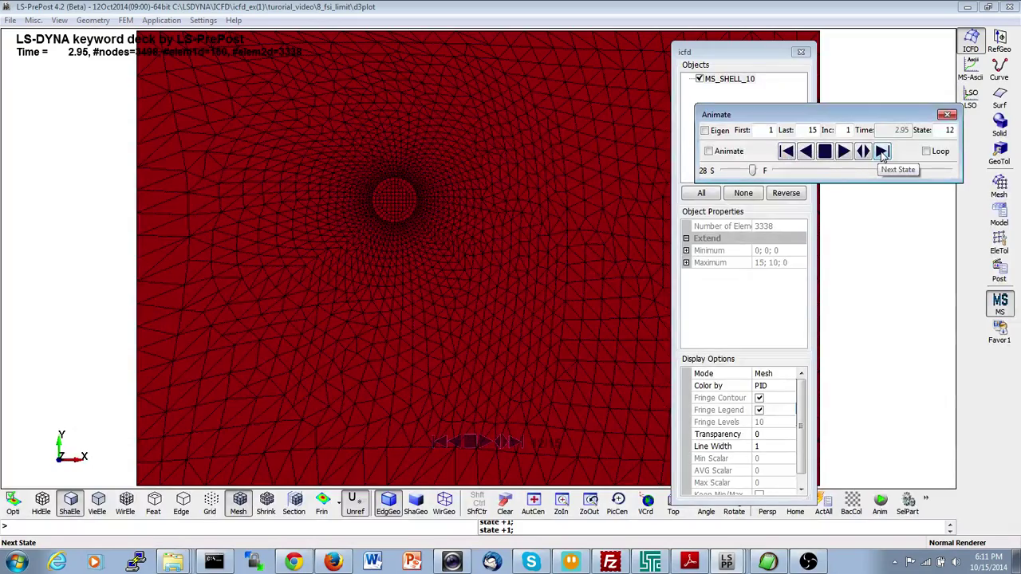
pyautogui.click(883, 153)
pyautogui.click(882, 152)
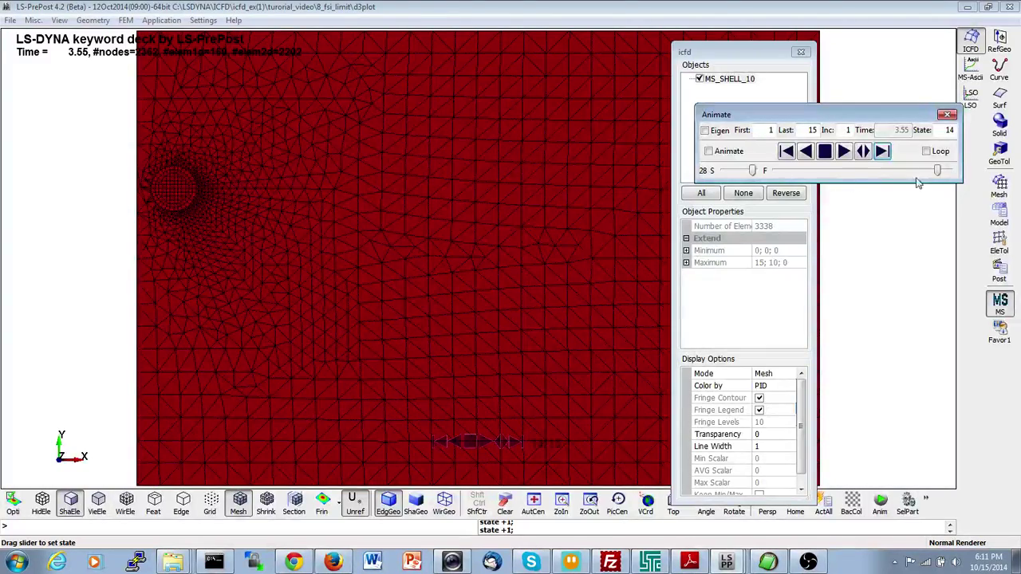
# Step: Examine the fluid mesh in the final state 15, then return to state 14
pyautogui.click(883, 153)
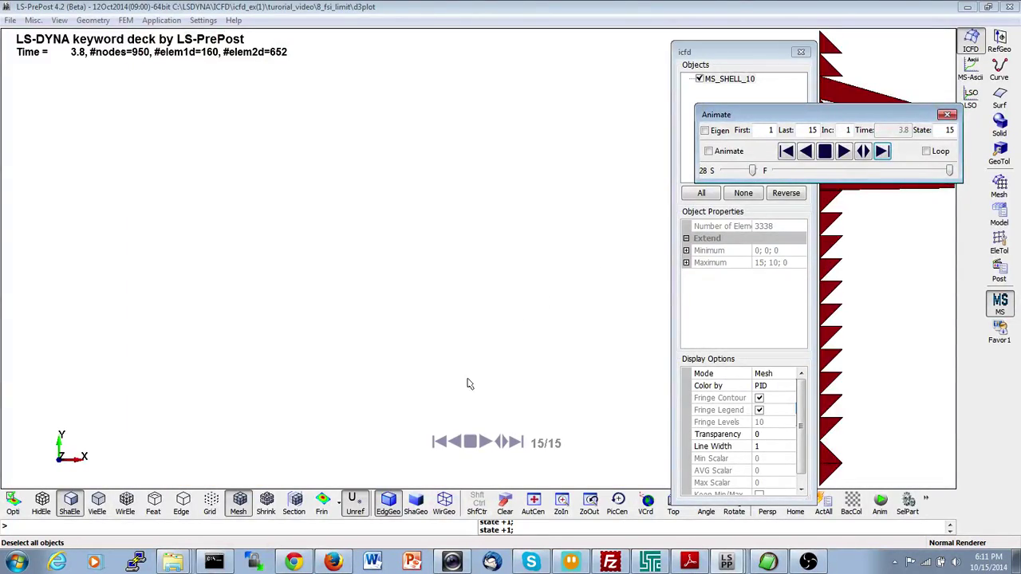
pyautogui.moveTo(469, 384); pyautogui.dragTo(597, 295, button='middle')
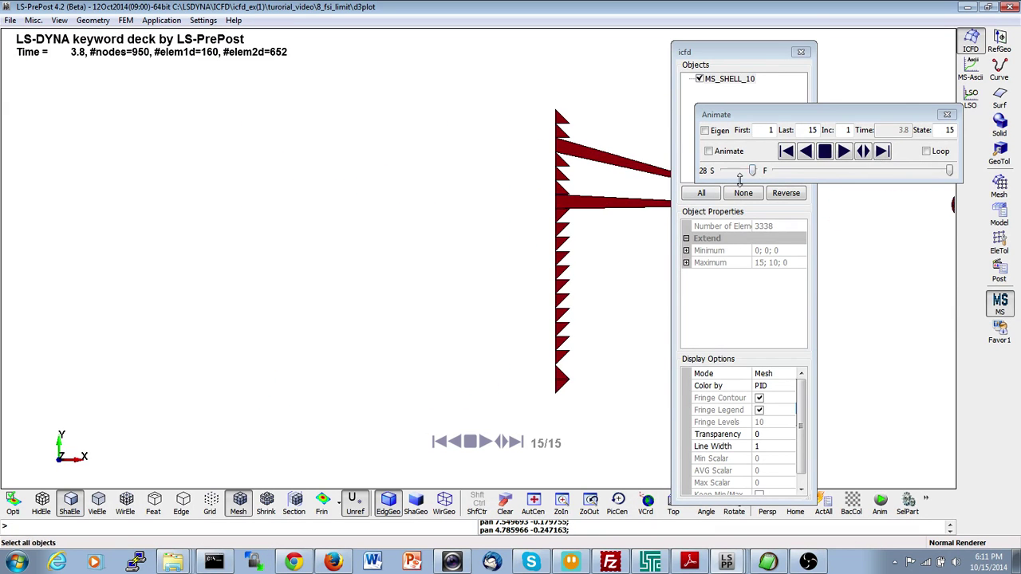
pyautogui.click(787, 153)
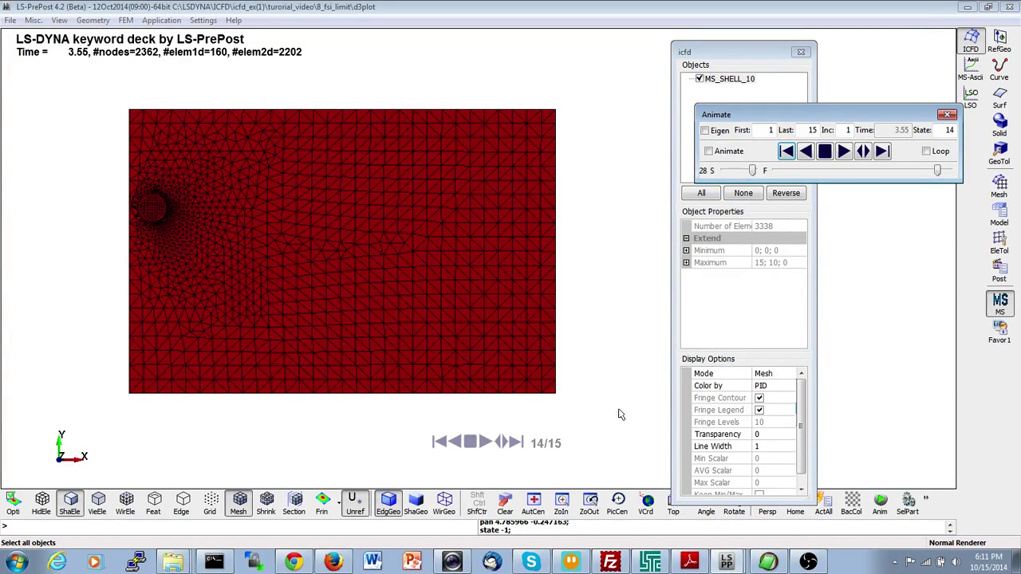
# Step: Switch to ICFD_theory.pdf in Adobe Reader and examine the strong FSI coupling diagram in Figure 3
pyautogui.click(689, 562)
pyautogui.scroll(-10, 479, 337)
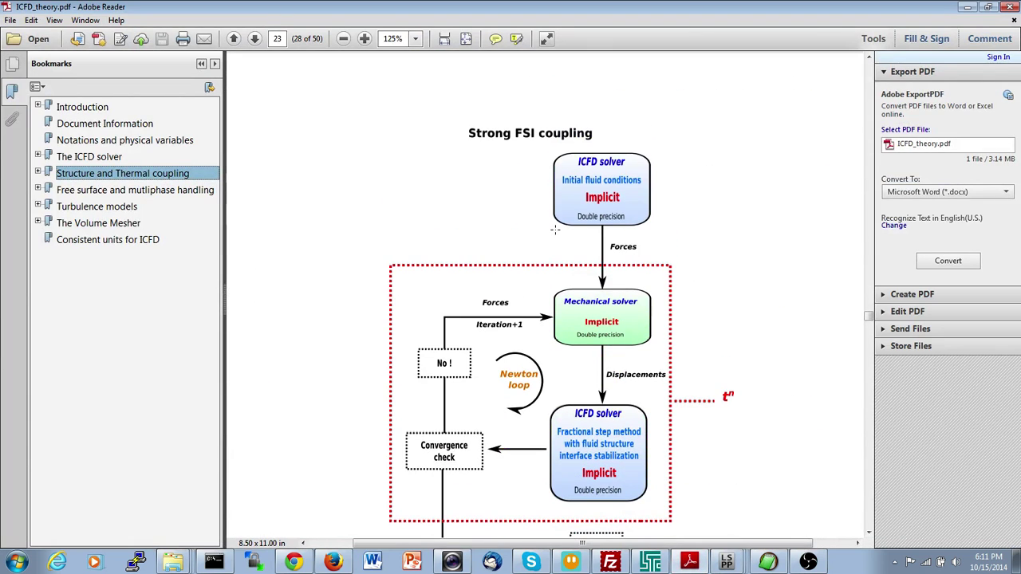
pyautogui.scroll(-2, 619, 179)
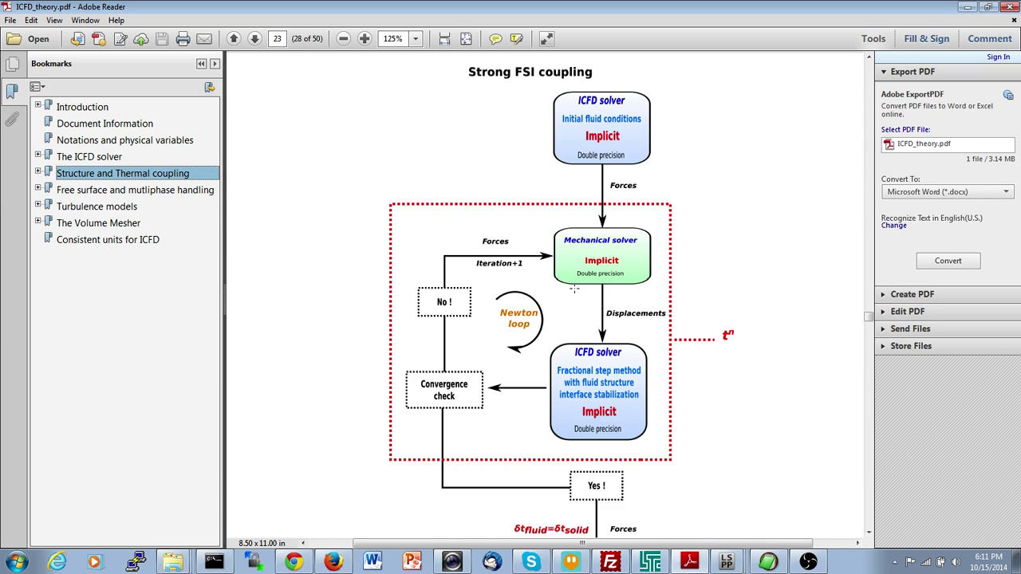
pyautogui.scroll(-1, 574, 289)
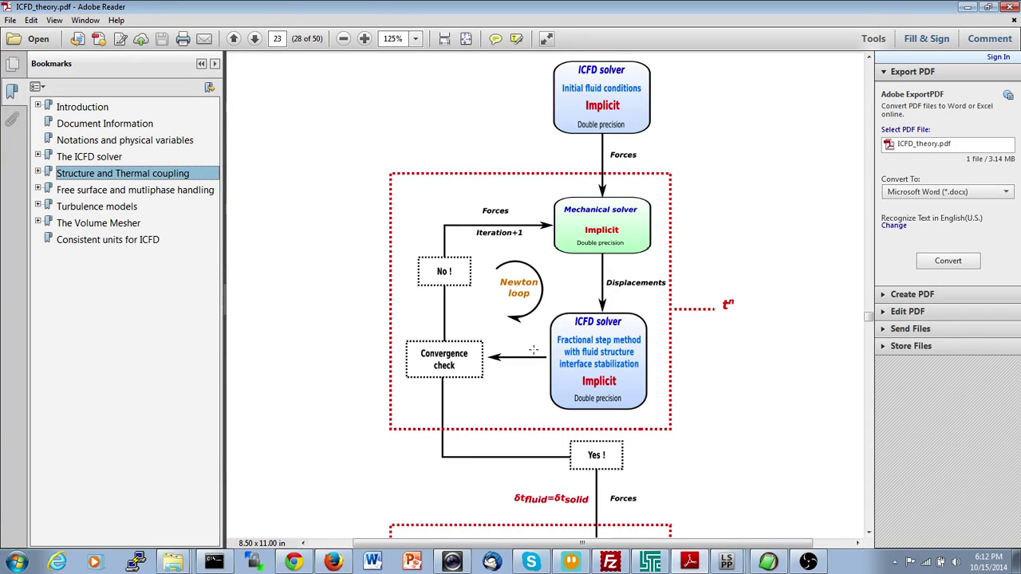
pyautogui.scroll(-4, 536, 343)
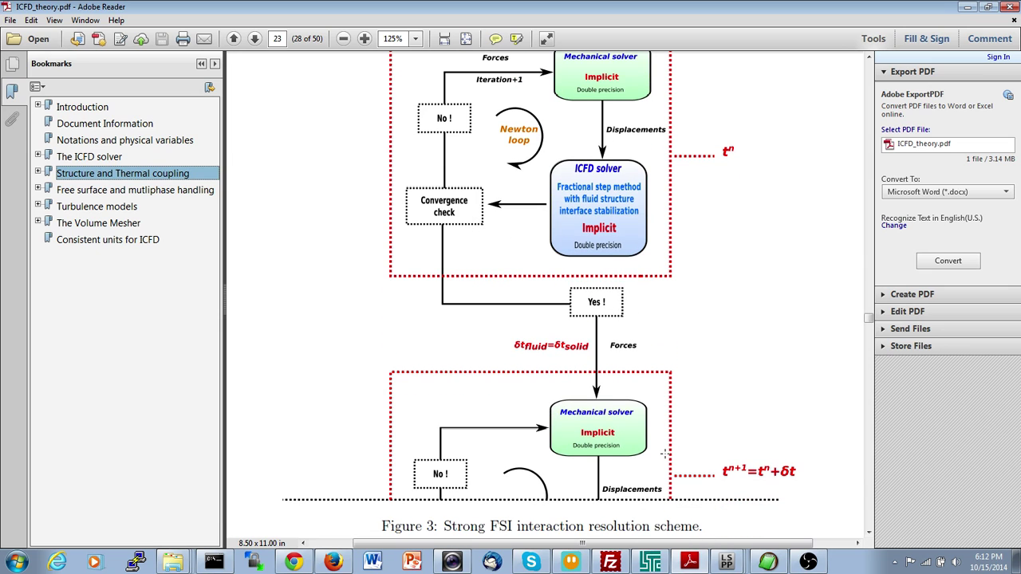
pyautogui.scroll(4, 661, 391)
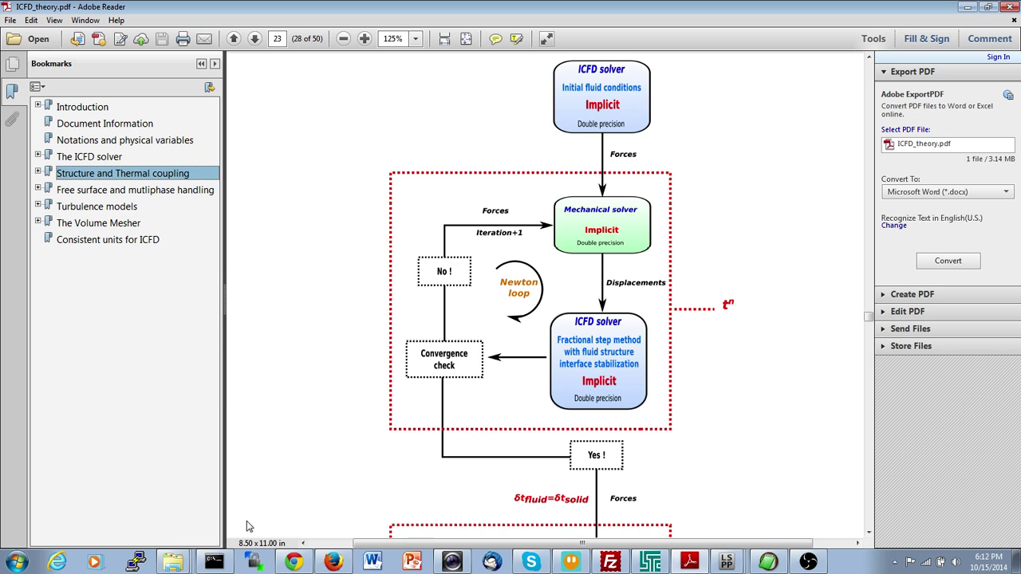
# Step: Switch to File Explorer, open implicit.k from the 9_fsistrong folder in the text editor and examine its *CONTROL_IMPLICIT cards
pyautogui.moveTo(167, 565)
pyautogui.click(170, 513)
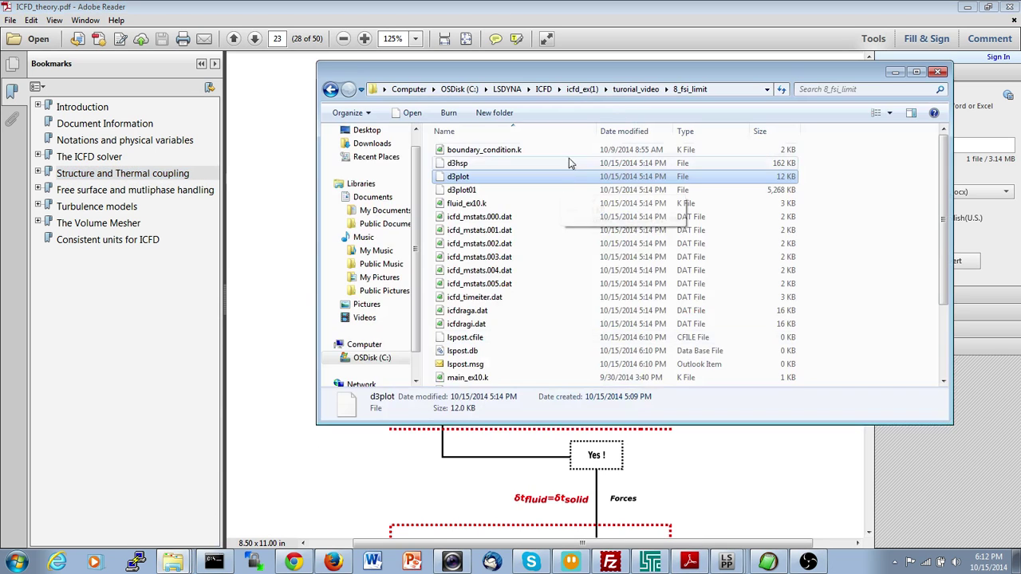
pyautogui.click(635, 88)
pyautogui.doubleClick(484, 257)
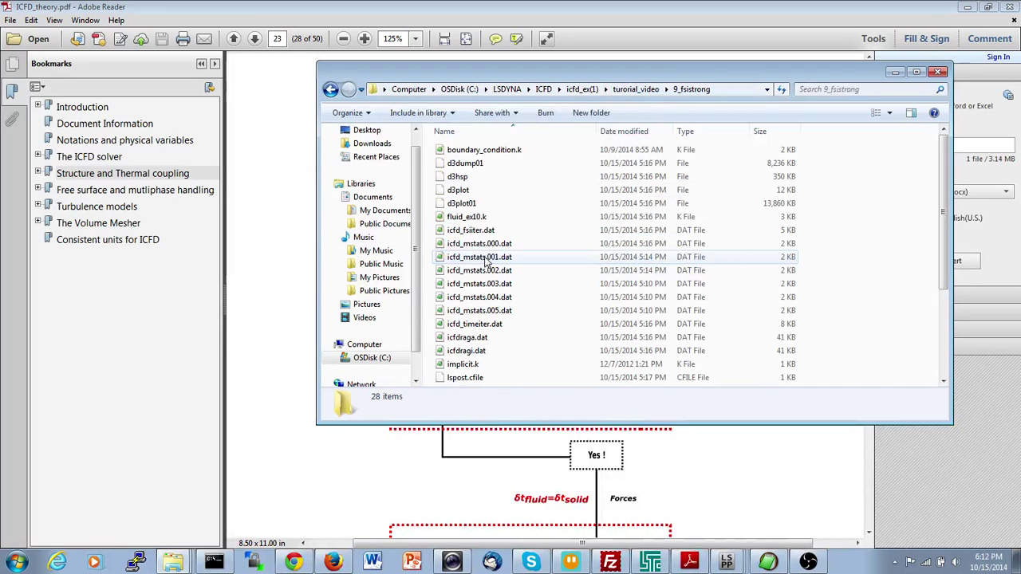
pyautogui.scroll(-2, 492, 167)
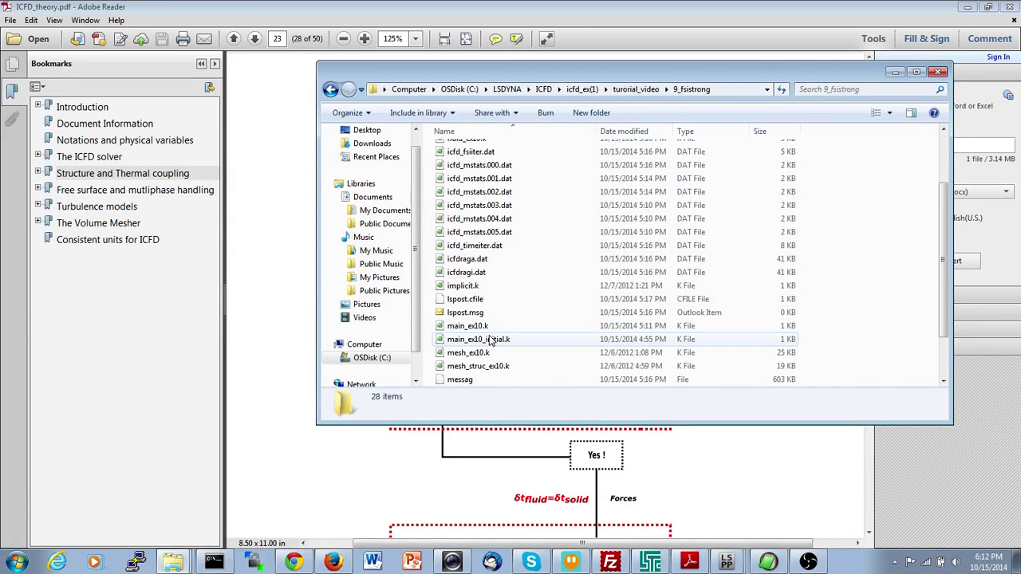
pyautogui.doubleClick(462, 285)
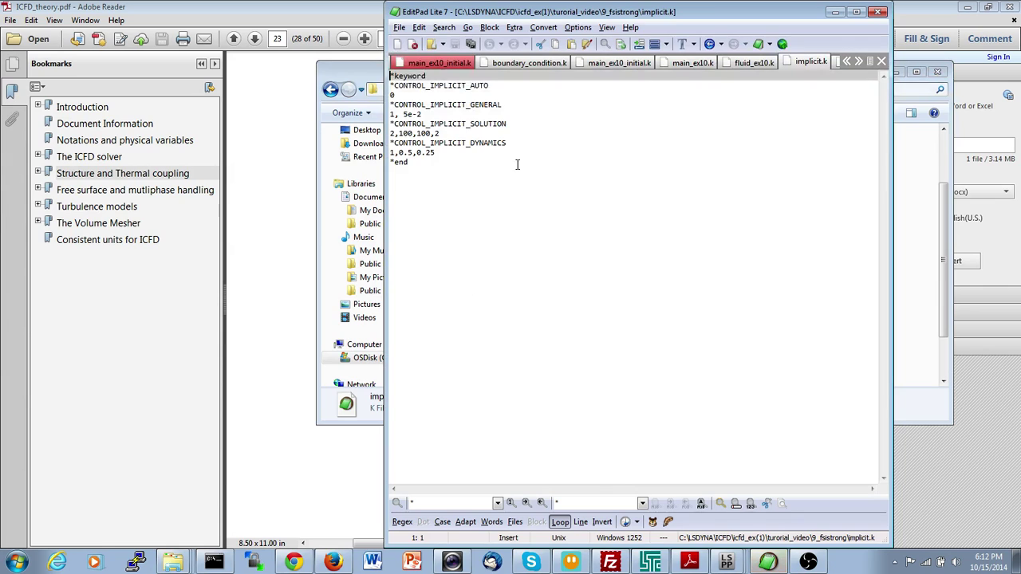
pyautogui.moveTo(514, 153); pyautogui.dragTo(362, 83)
pyautogui.click(437, 85)
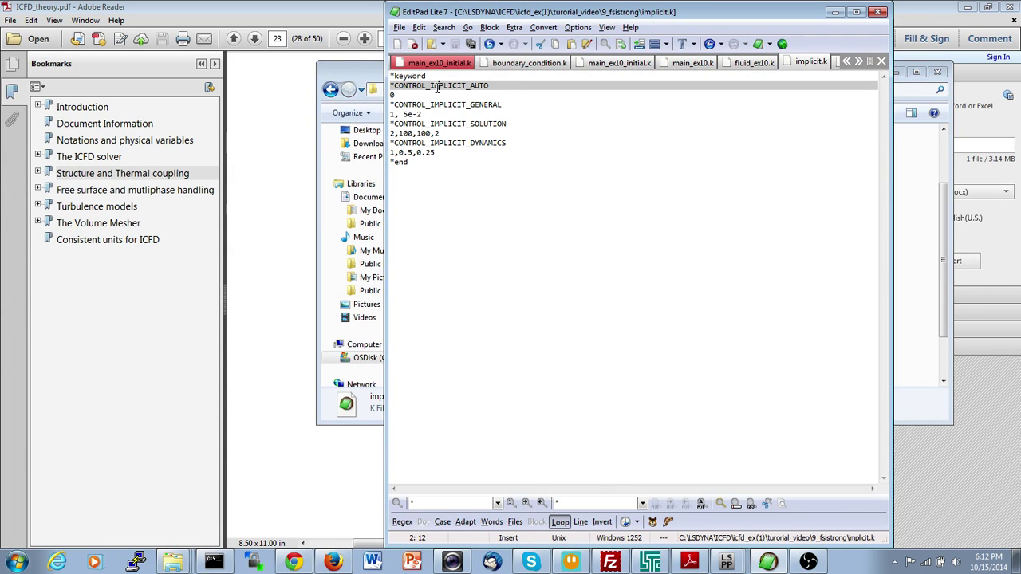
# Step: Return to File Explorer, clear the windows covering the desktop and load d3plot from 9_fsistrong into LS-PrePost
pyautogui.click(372, 75)
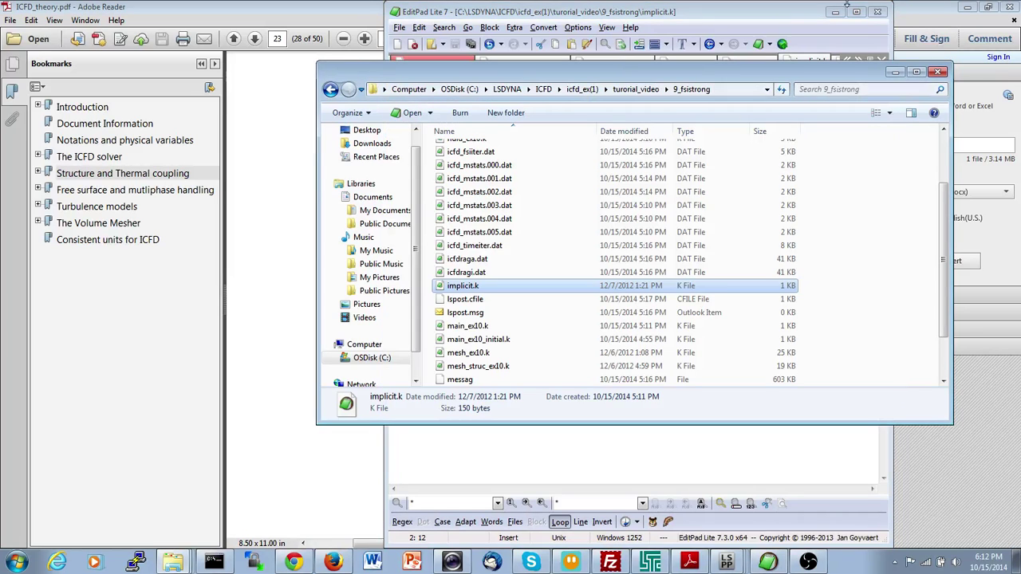
pyautogui.click(963, 10)
pyautogui.click(963, 10)
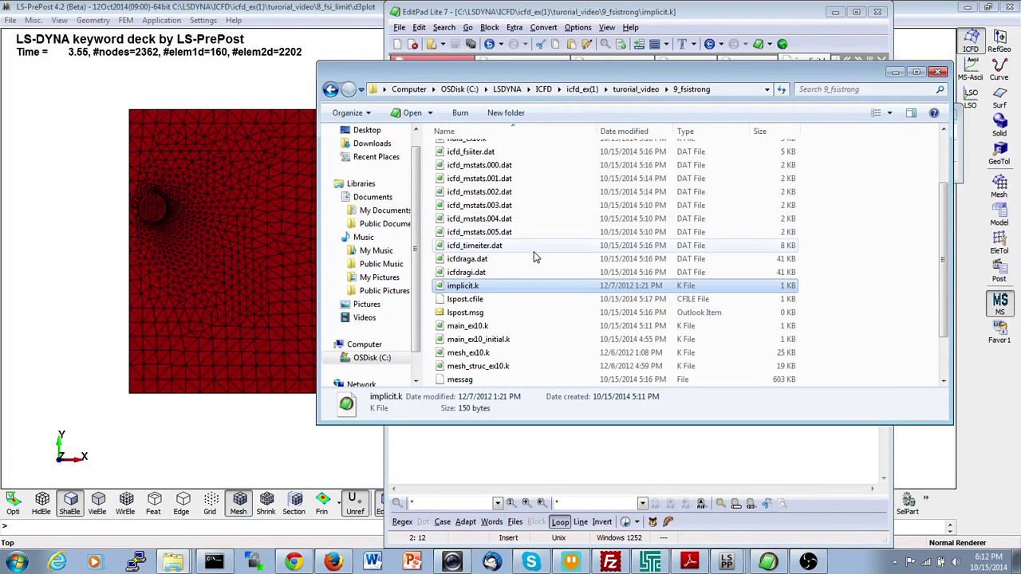
pyautogui.click(965, 8)
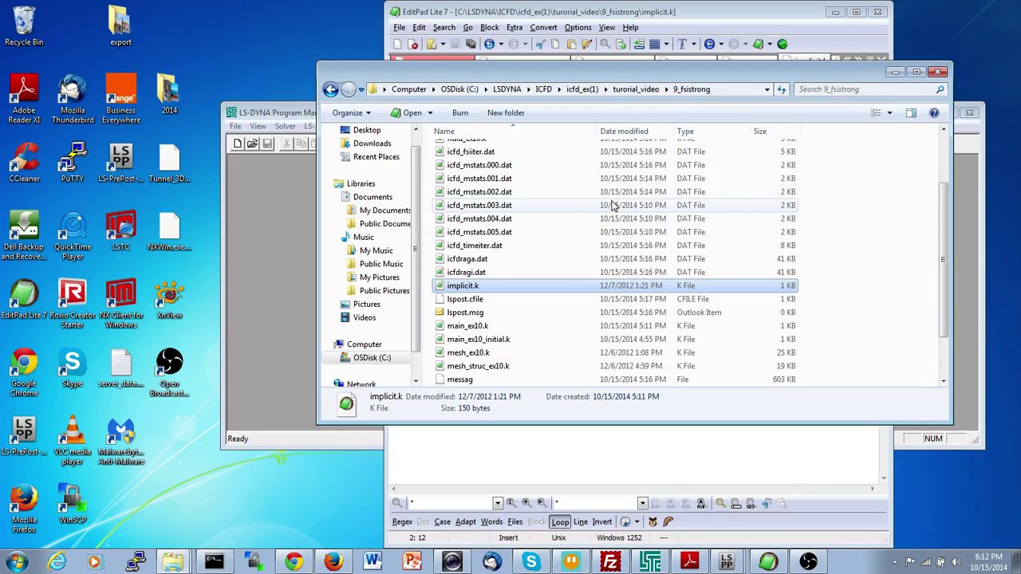
pyautogui.click(554, 263)
pyautogui.scroll(2, 555, 265)
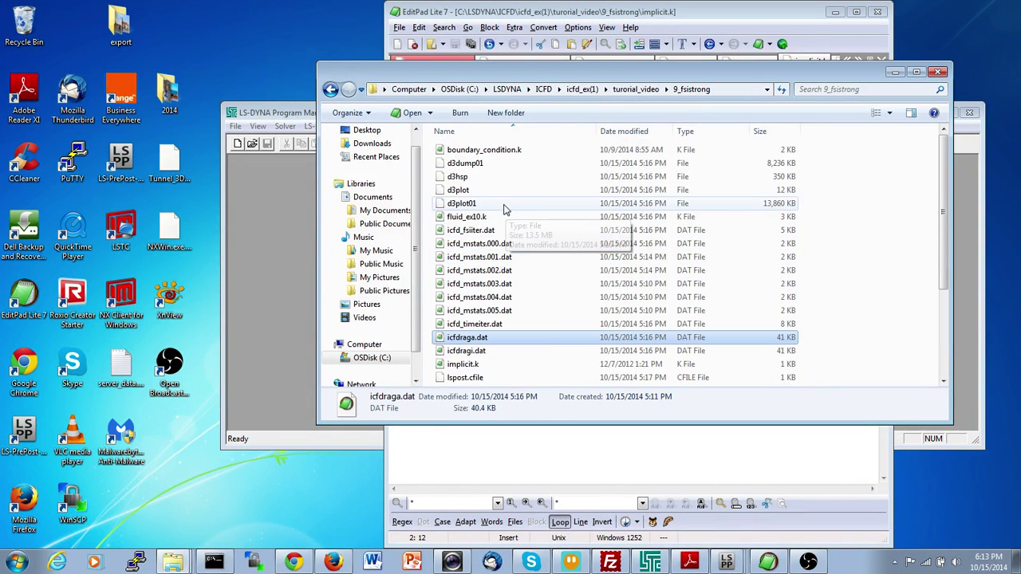
pyautogui.click(501, 191)
pyautogui.moveTo(506, 190); pyautogui.dragTo(25, 429)
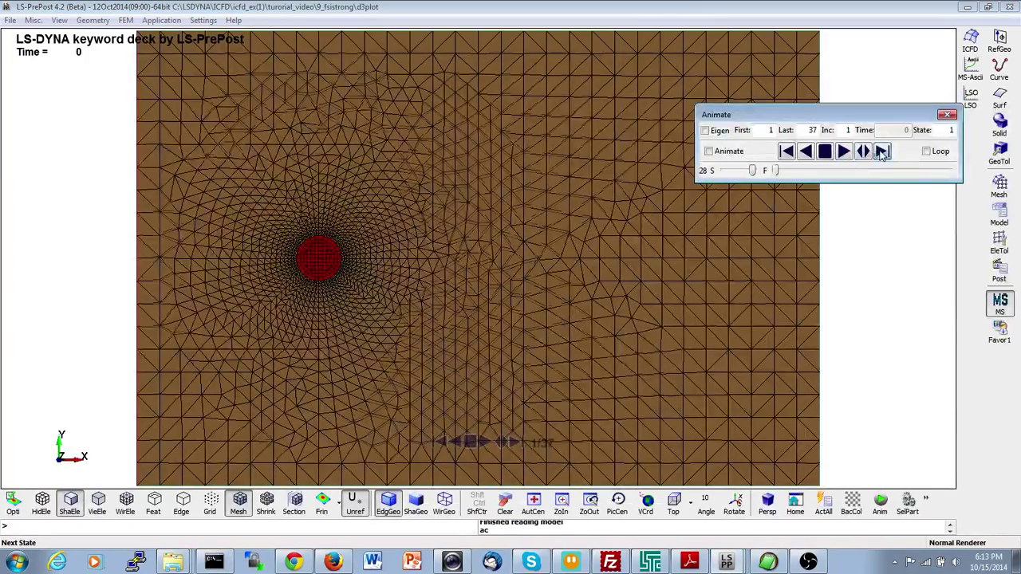
# Step: Advance the 9_fsistrong results through their 37 states and around to state 1, examining the cylinder's motion and mesh deformation
pyautogui.click(881, 154)
pyautogui.click(881, 154)
pyautogui.click(881, 153)
pyautogui.click(882, 154)
pyautogui.click(881, 154)
pyautogui.click(882, 154)
pyautogui.click(881, 154)
pyautogui.click(882, 152)
pyautogui.click(881, 152)
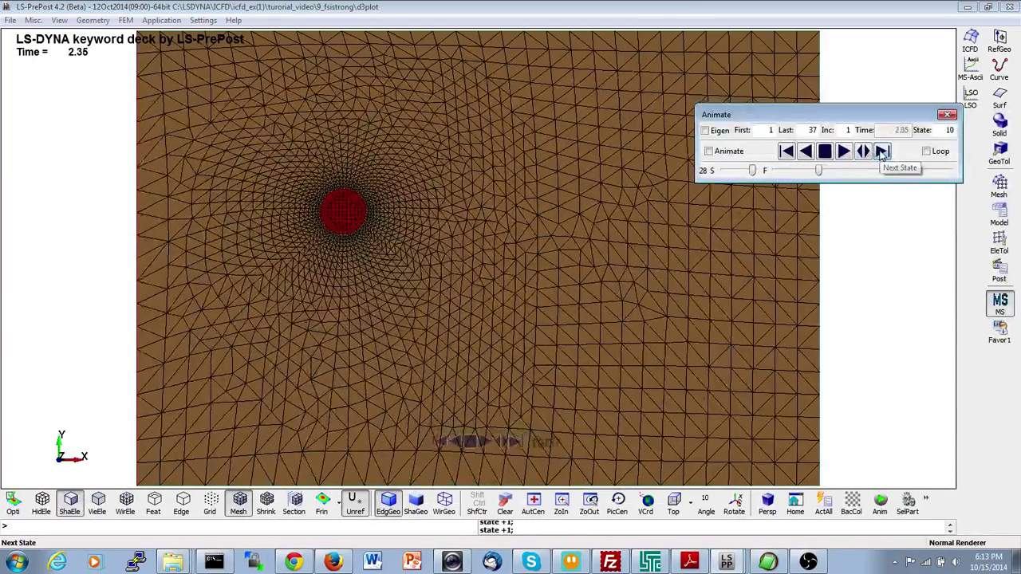
pyautogui.click(882, 152)
pyautogui.click(881, 152)
pyautogui.click(881, 152)
pyautogui.click(881, 152)
pyautogui.click(881, 152)
pyautogui.click(882, 152)
pyautogui.click(882, 152)
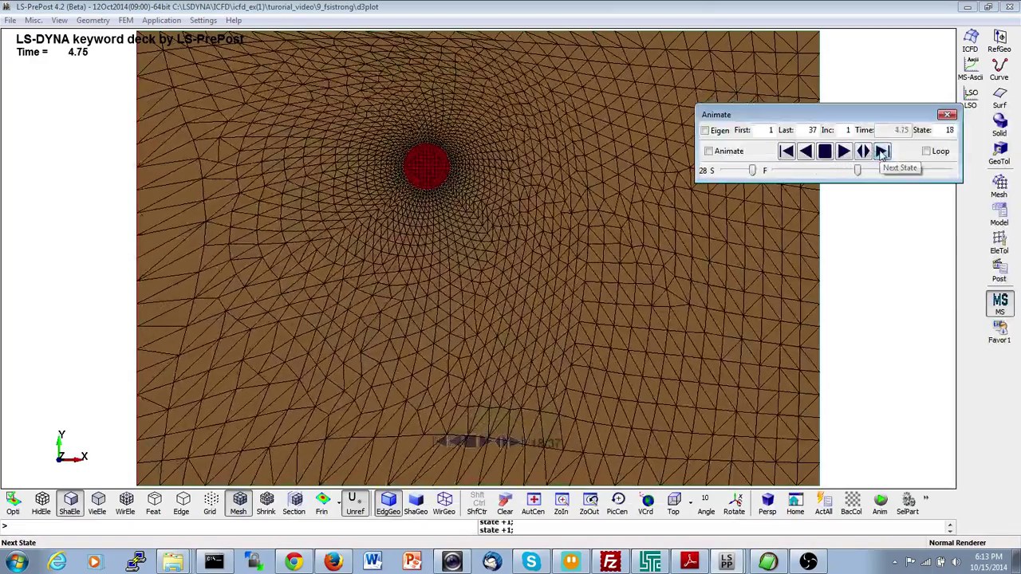
pyautogui.click(881, 152)
pyautogui.click(881, 152)
pyautogui.click(881, 152)
pyautogui.click(881, 152)
pyautogui.click(882, 153)
pyautogui.click(881, 152)
pyautogui.click(881, 152)
pyautogui.click(881, 152)
pyautogui.click(881, 152)
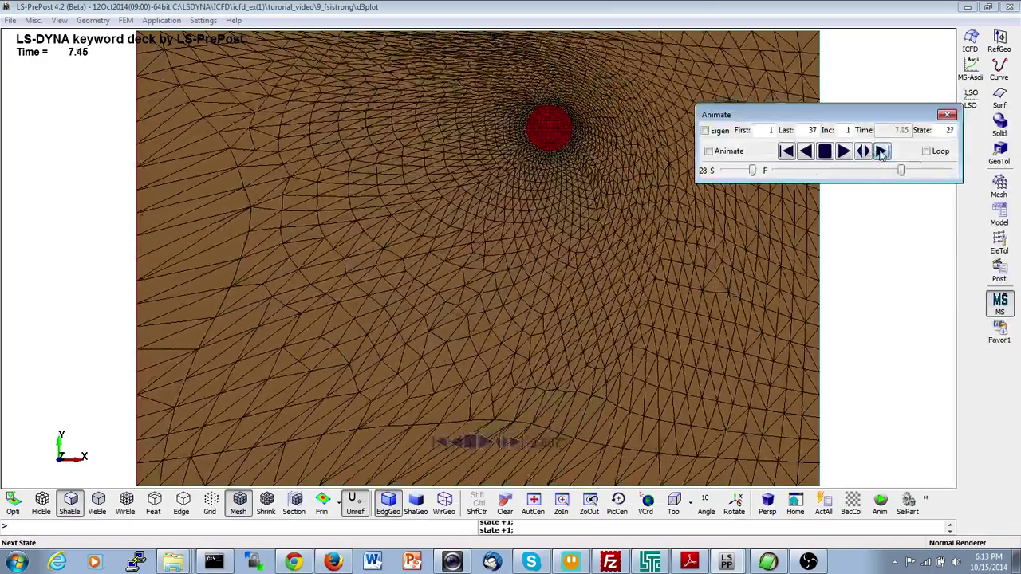
pyautogui.click(881, 152)
pyautogui.click(881, 152)
pyautogui.click(882, 152)
pyautogui.click(881, 152)
pyautogui.click(881, 153)
pyautogui.click(881, 153)
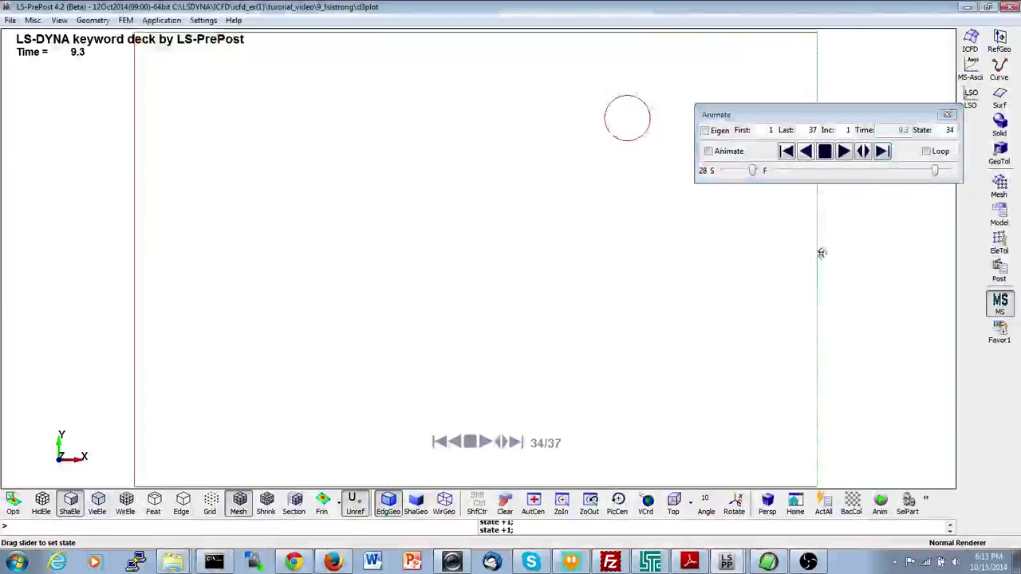
pyautogui.click(882, 152)
pyautogui.click(882, 153)
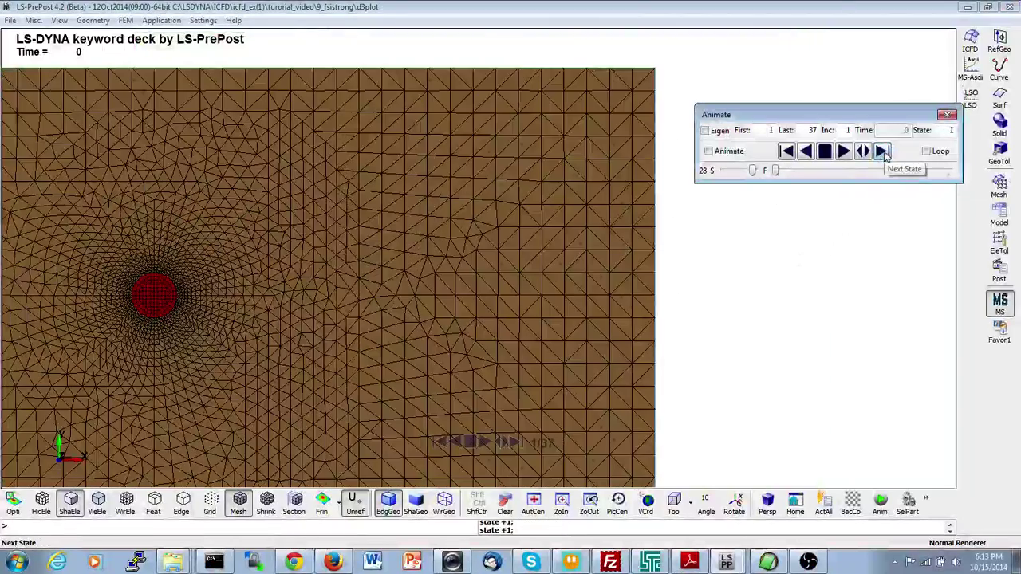
# Step: Step the 9_fsistrong results back to state 36, close LS-PrePost and go up to the turorial_video folder
pyautogui.click(805, 152)
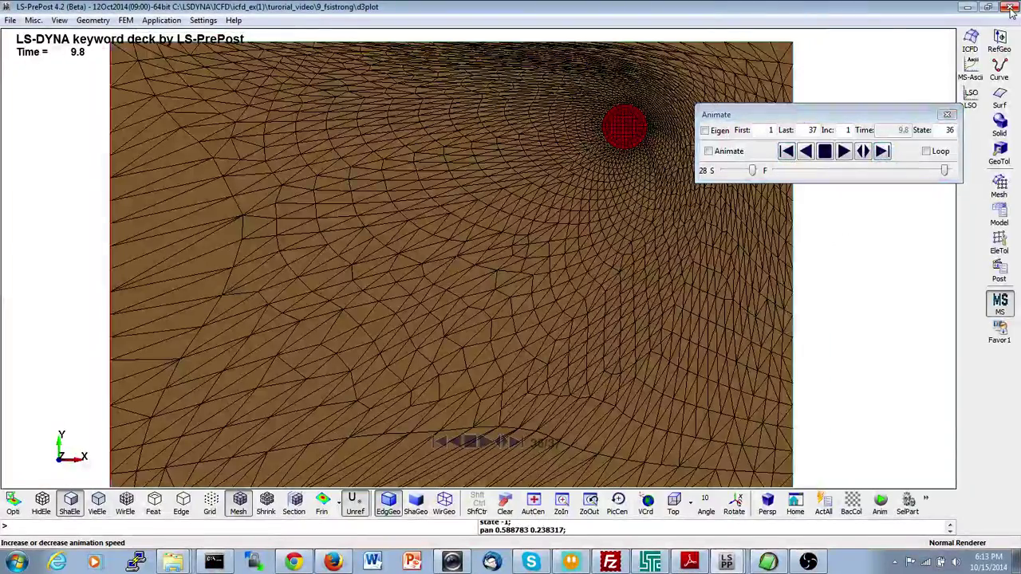
pyautogui.click(1009, 8)
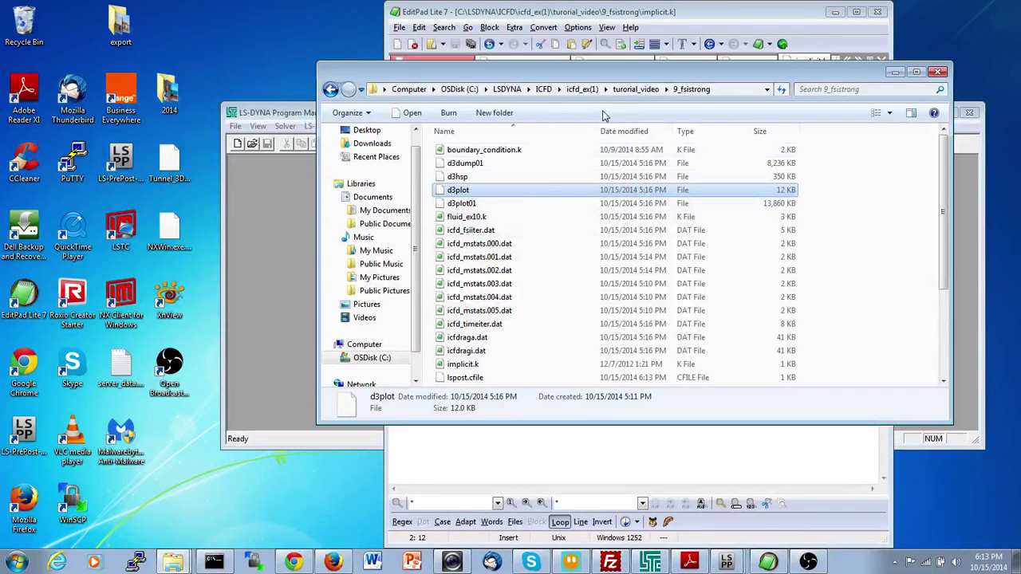
pyautogui.click(624, 89)
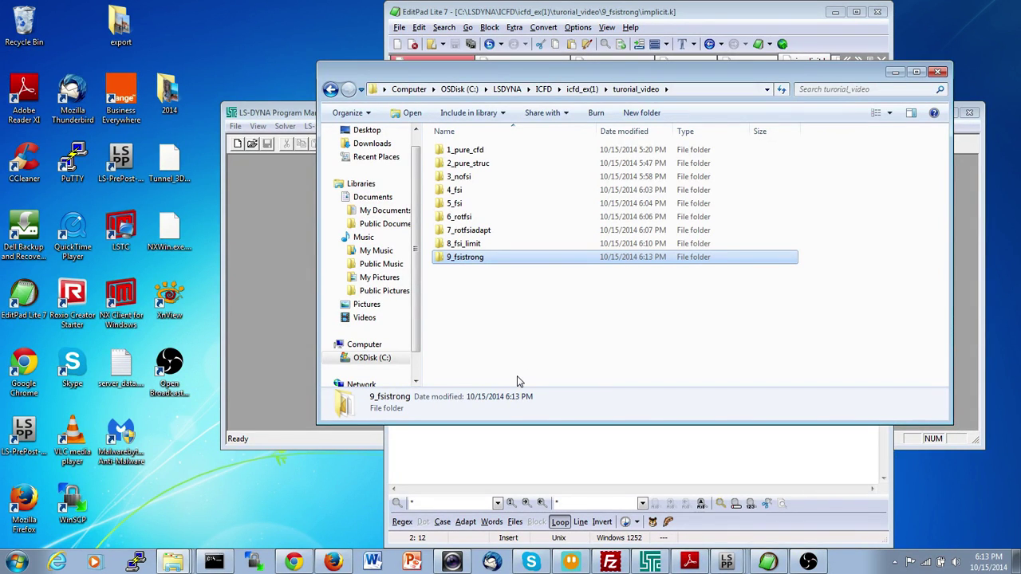
# Step: Switch to the LSTC ICFD gallery in Firefox and play the Turek FSI2 Benchmark video, skipping ahead to the flag's large oscillations
pyautogui.moveTo(332, 560)
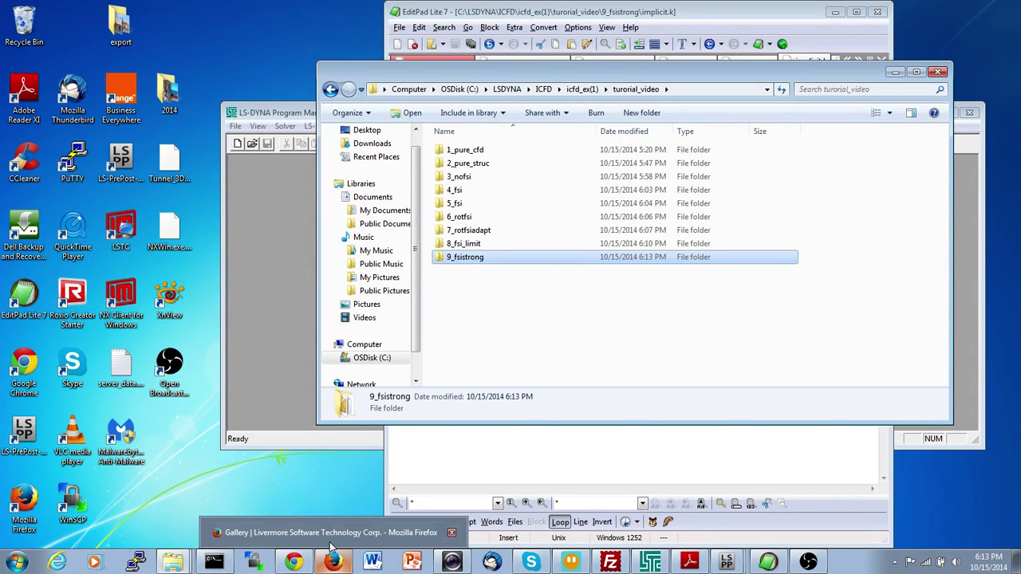
pyautogui.click(327, 533)
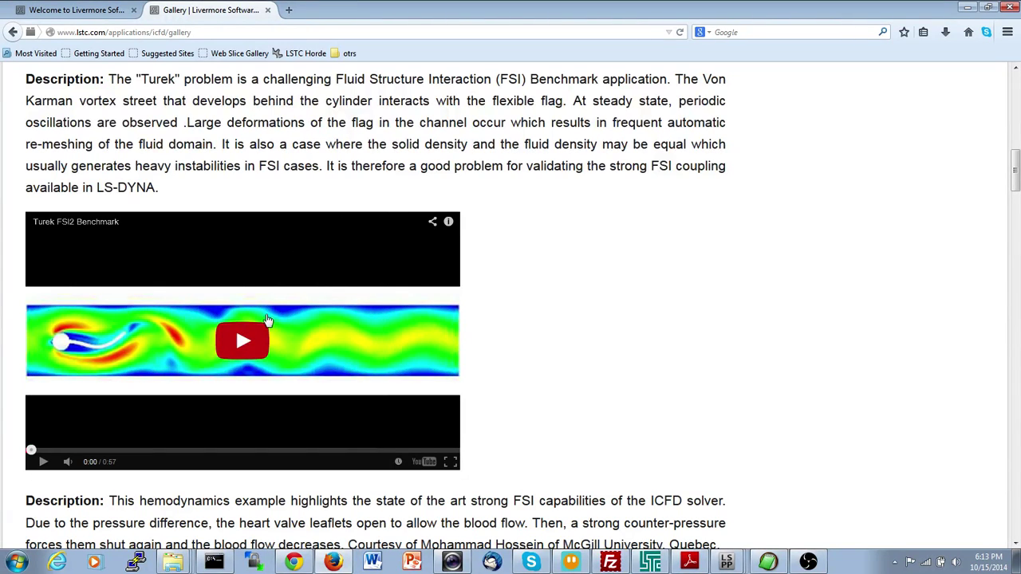
pyautogui.click(249, 348)
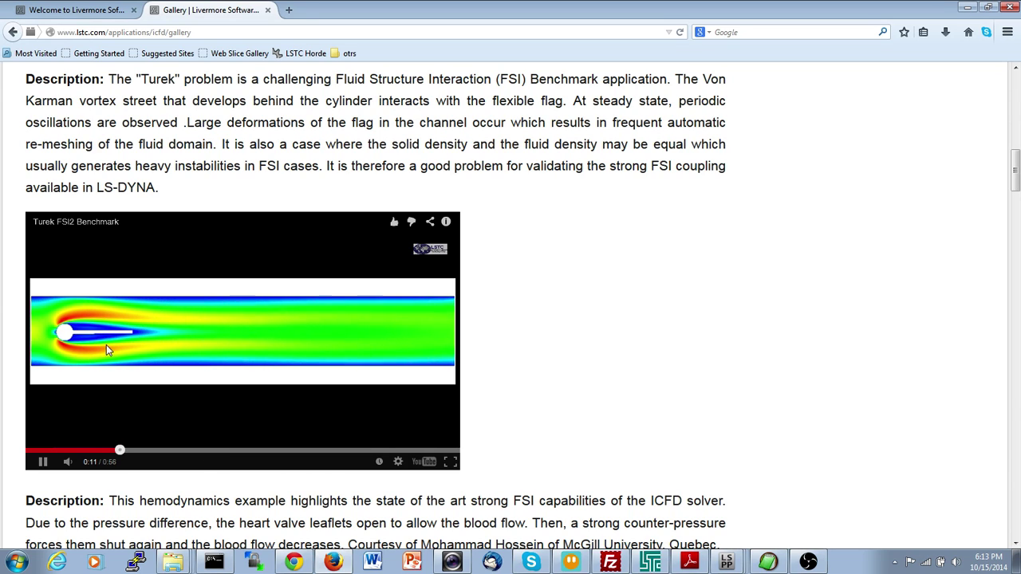
pyautogui.click(229, 451)
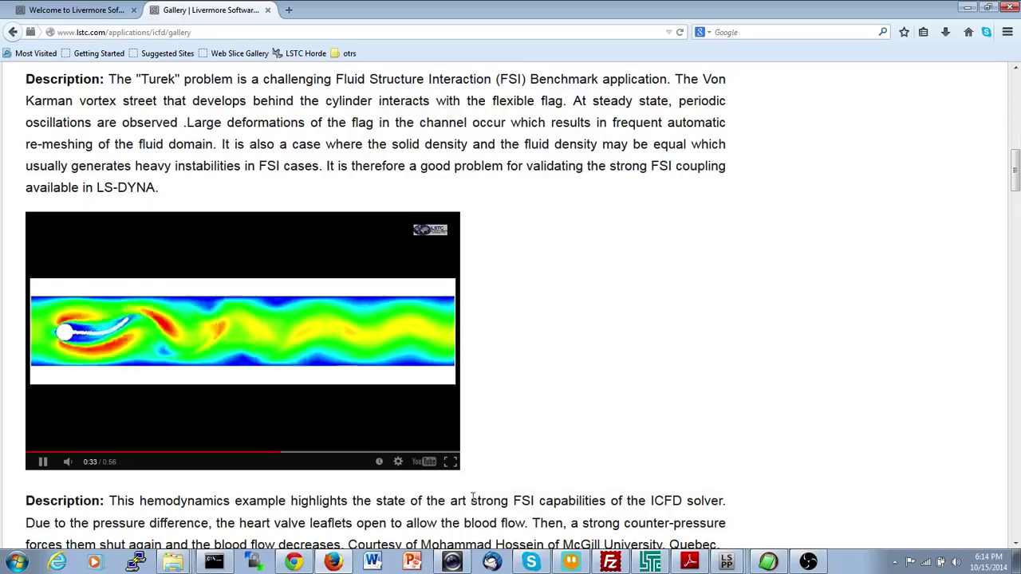
# Step: Find the flap in a sloshing tank example further along the gallery page and replay its video
pyautogui.scroll(-10, 460, 468)
pyautogui.scroll(-15, 460, 468)
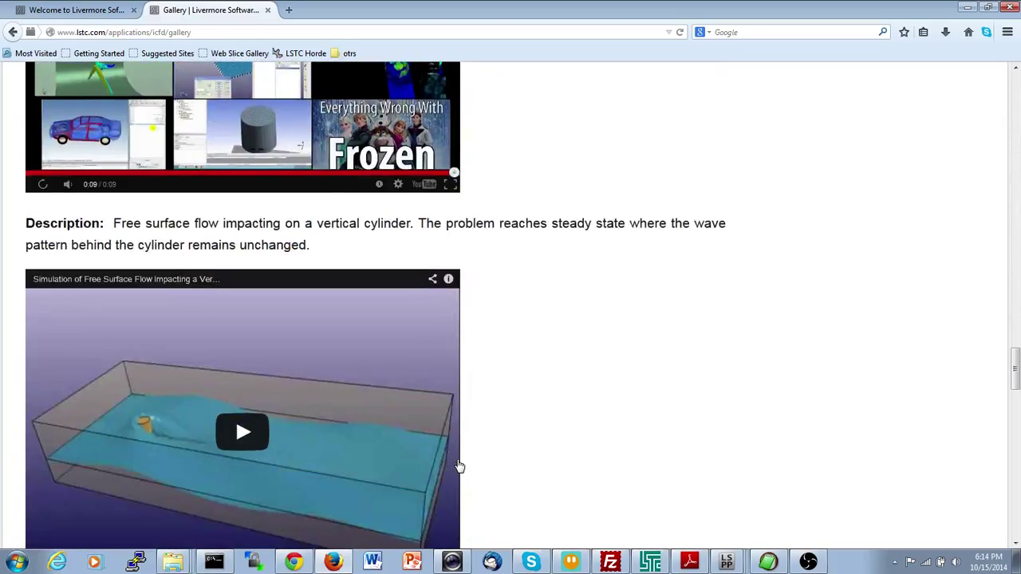
pyautogui.scroll(5, 458, 466)
pyautogui.scroll(-3, 318, 414)
pyautogui.click(43, 414)
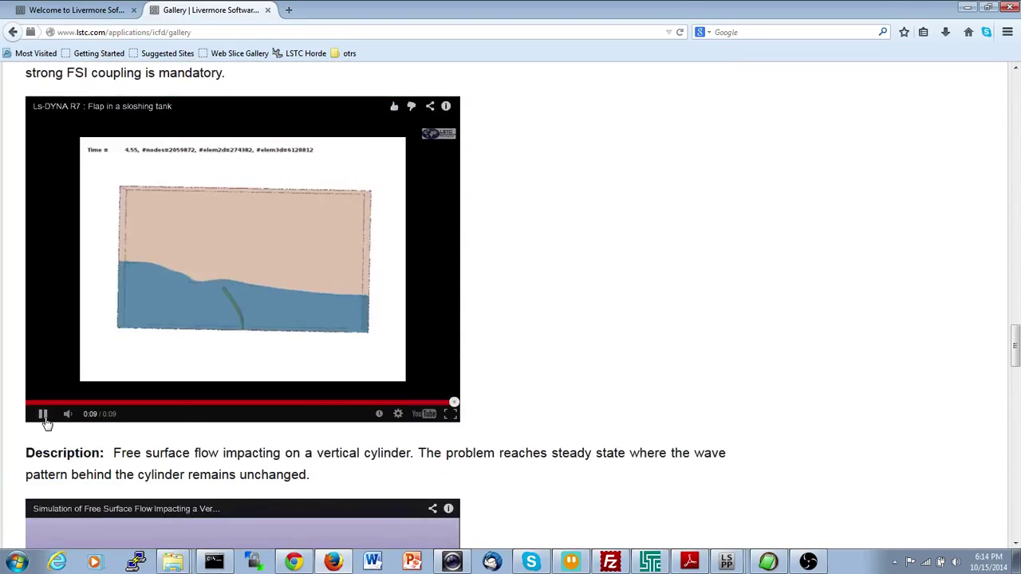